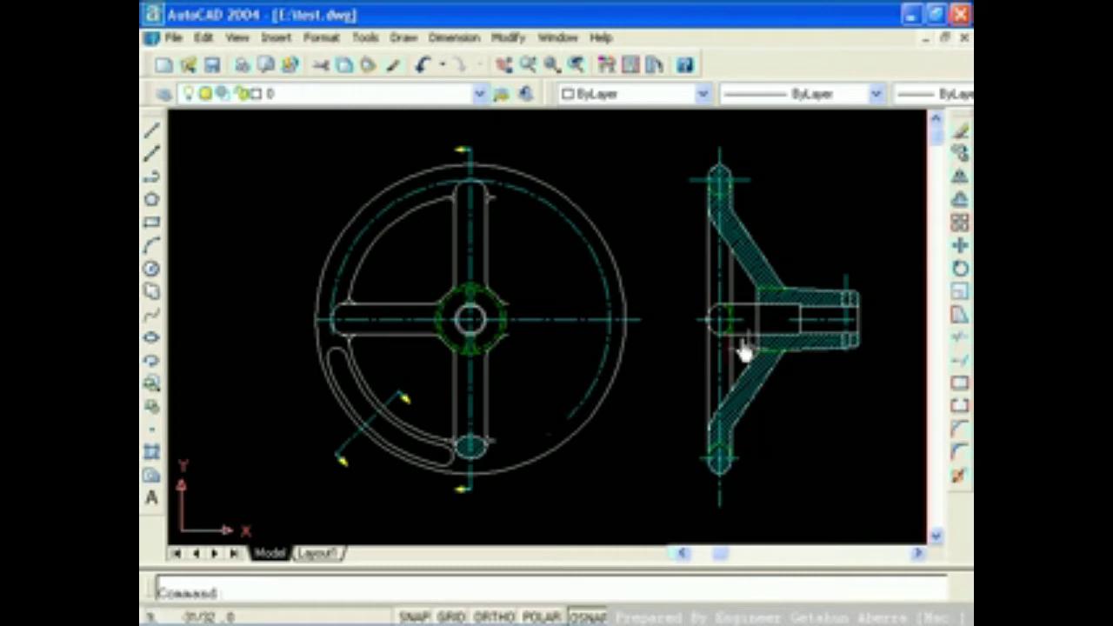
# Start Mirror and select the upper-left and lower-left inner rim arcs of the wheel
pyautogui.click(507, 39)
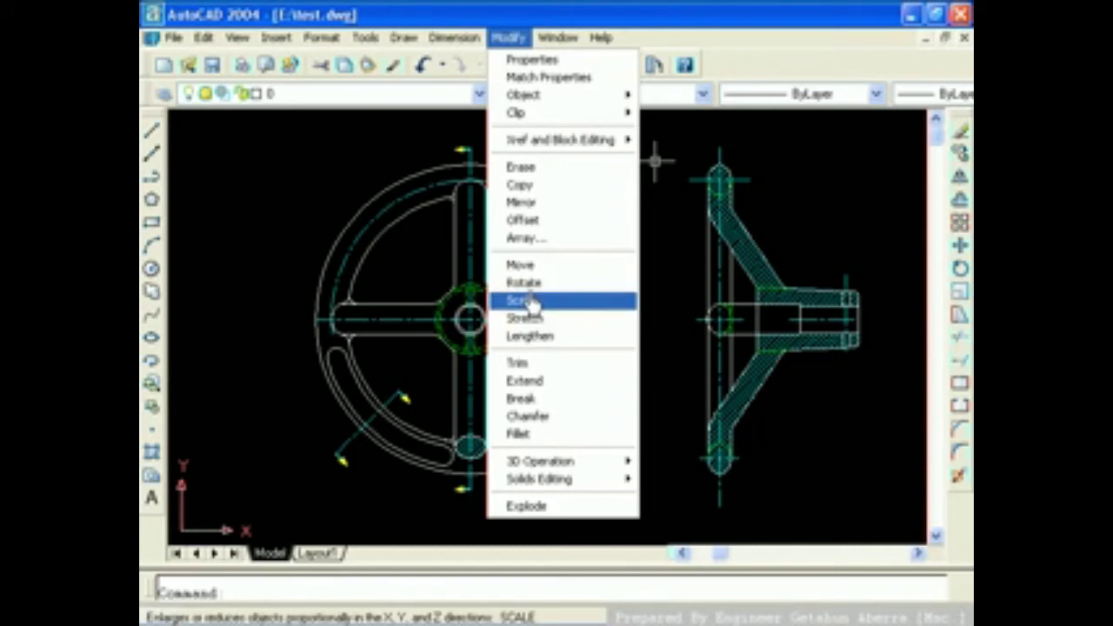
pyautogui.click(522, 203)
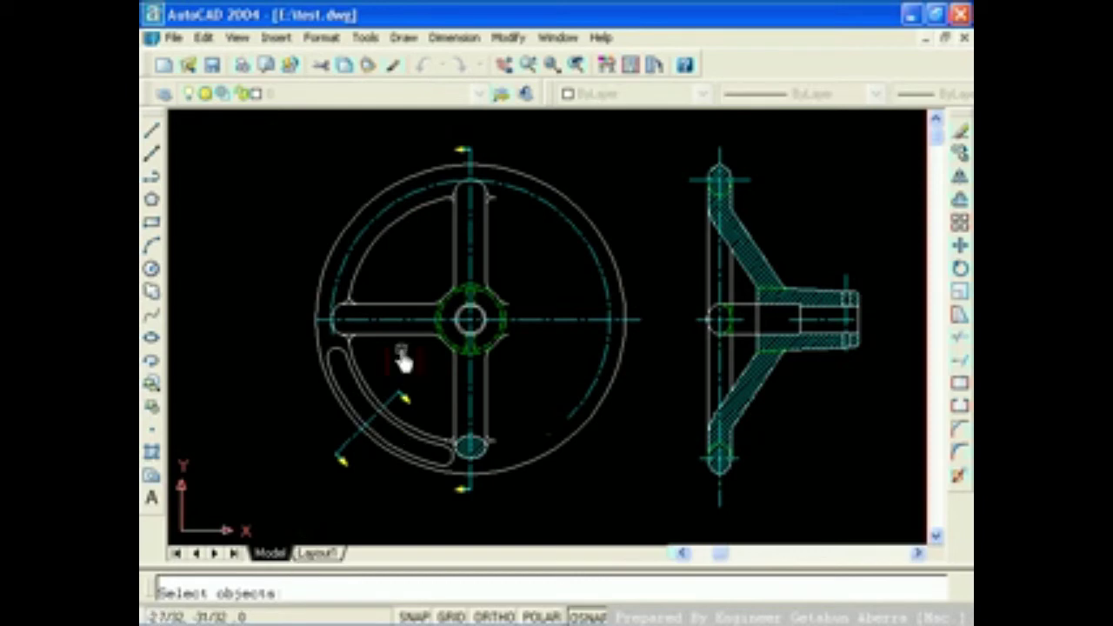
pyautogui.click(410, 214)
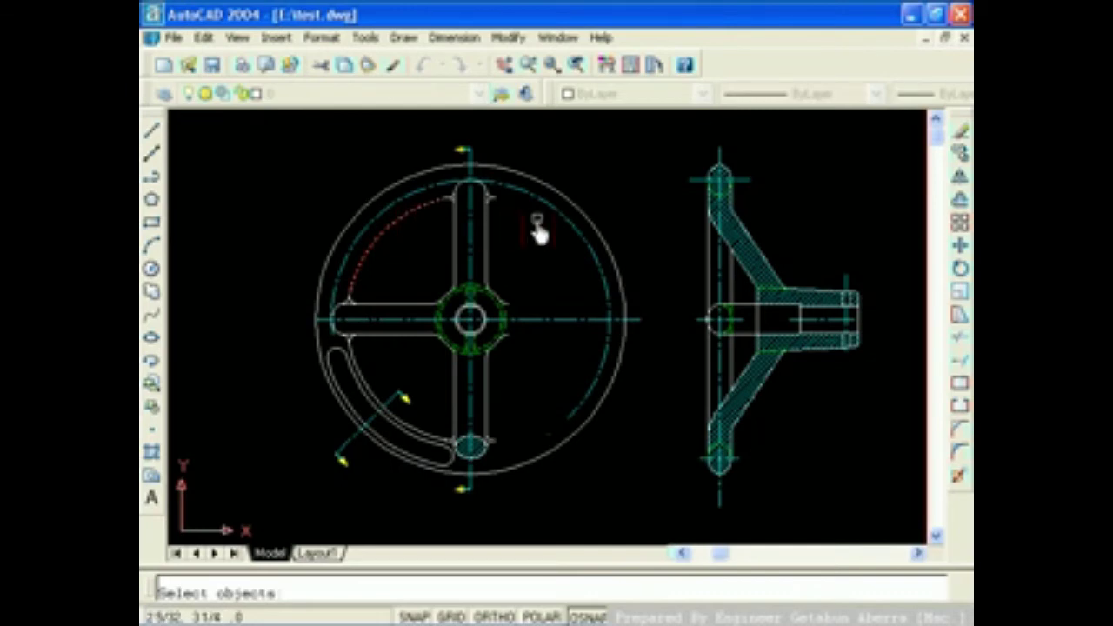
pyautogui.click(361, 384)
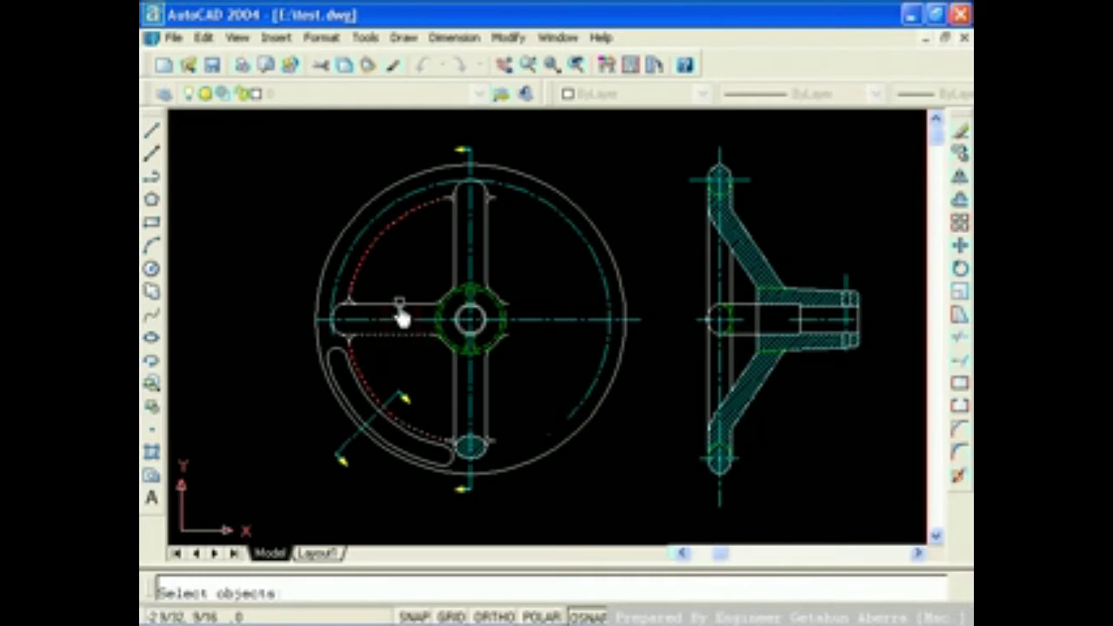
# Add the left spoke's edge lines, both end fillets, rounded end and short curve to the selection
pyautogui.click(396, 306)
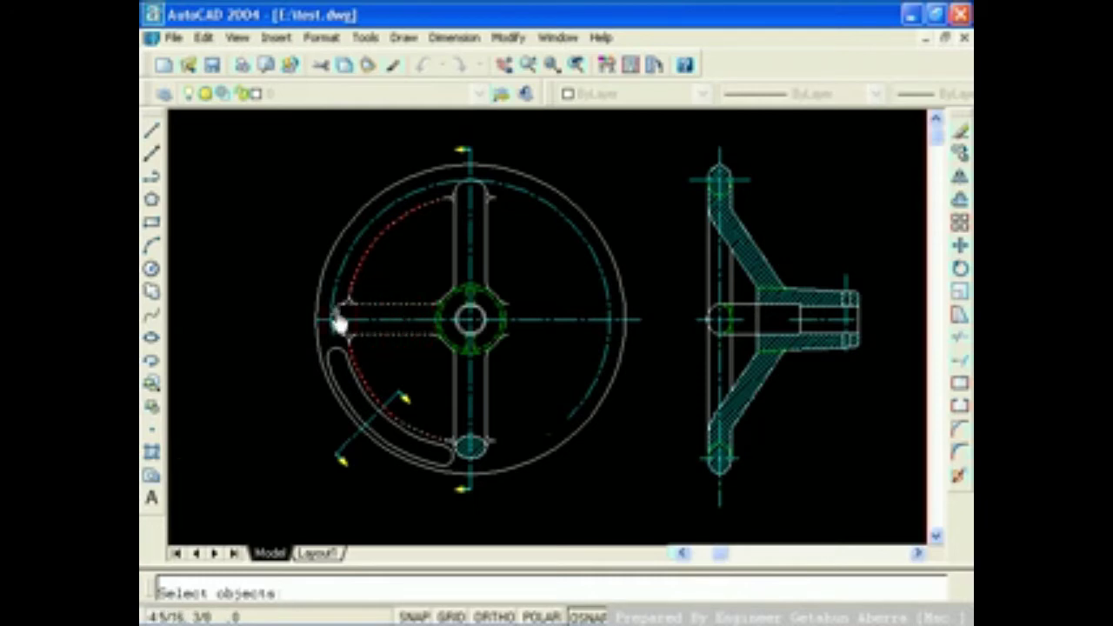
pyautogui.scroll(2, 339, 319)
pyautogui.scroll(1, 338, 319)
pyautogui.scroll(2, 339, 320)
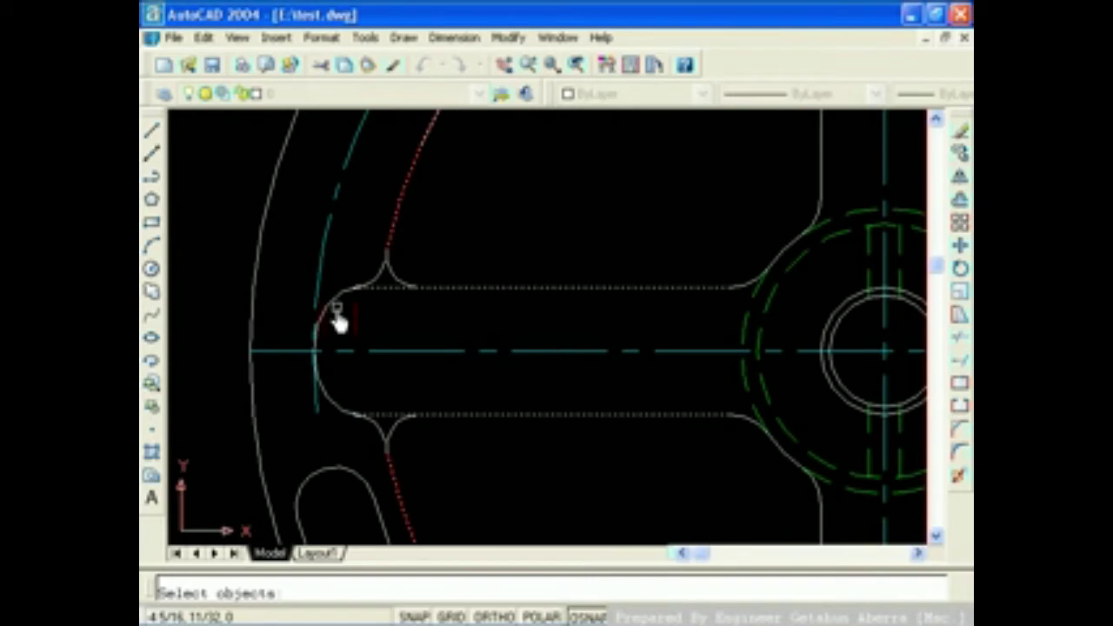
pyautogui.click(388, 277)
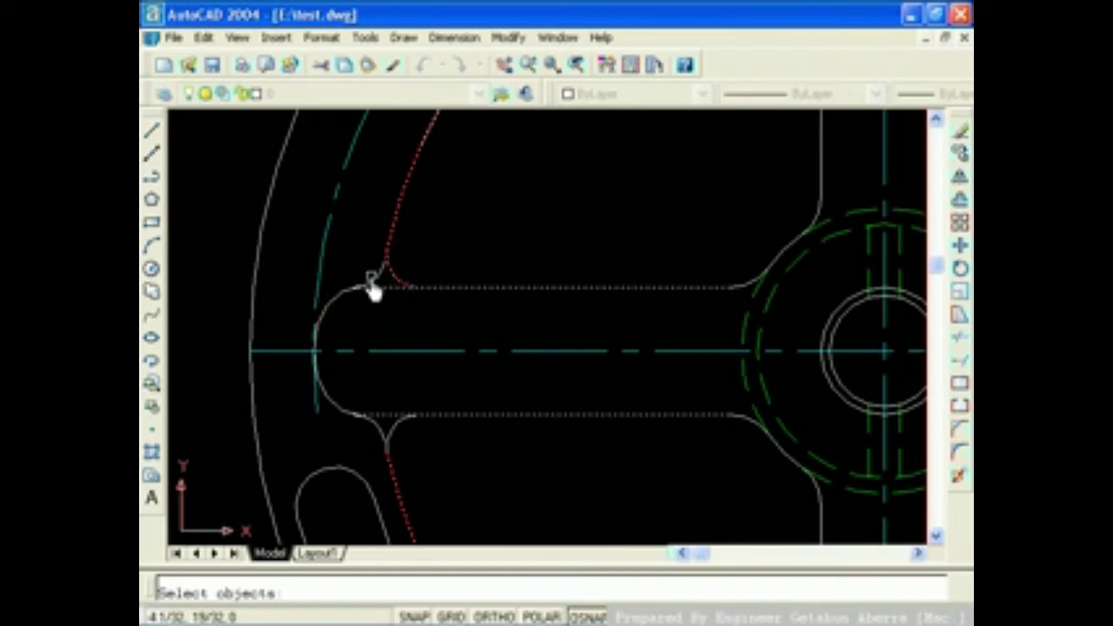
pyautogui.scroll(1, 333, 320)
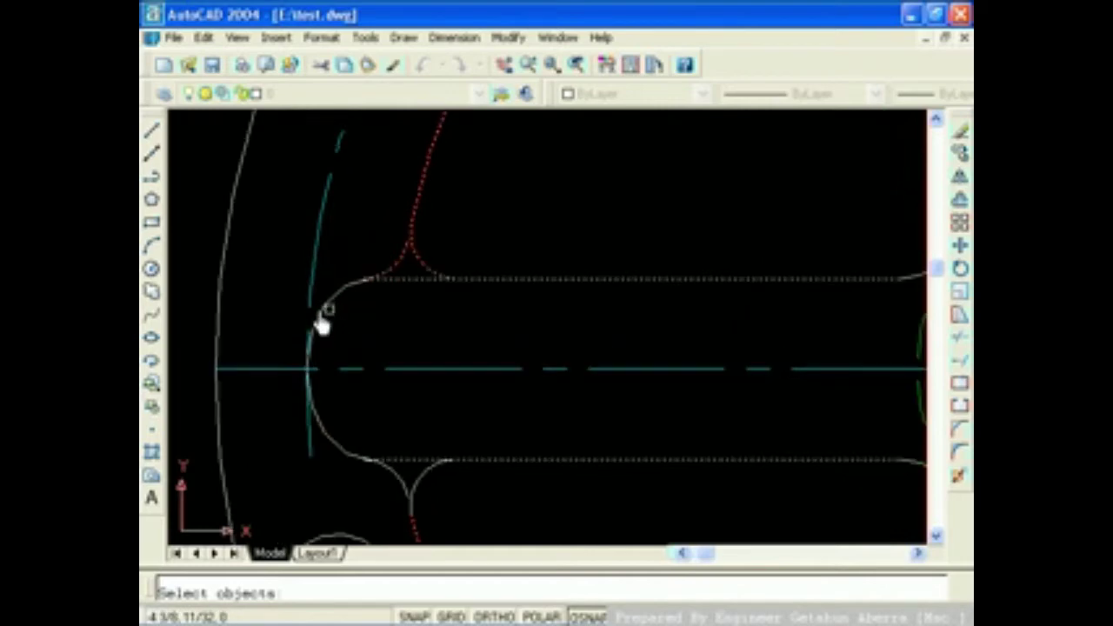
pyautogui.click(326, 311)
pyautogui.click(387, 470)
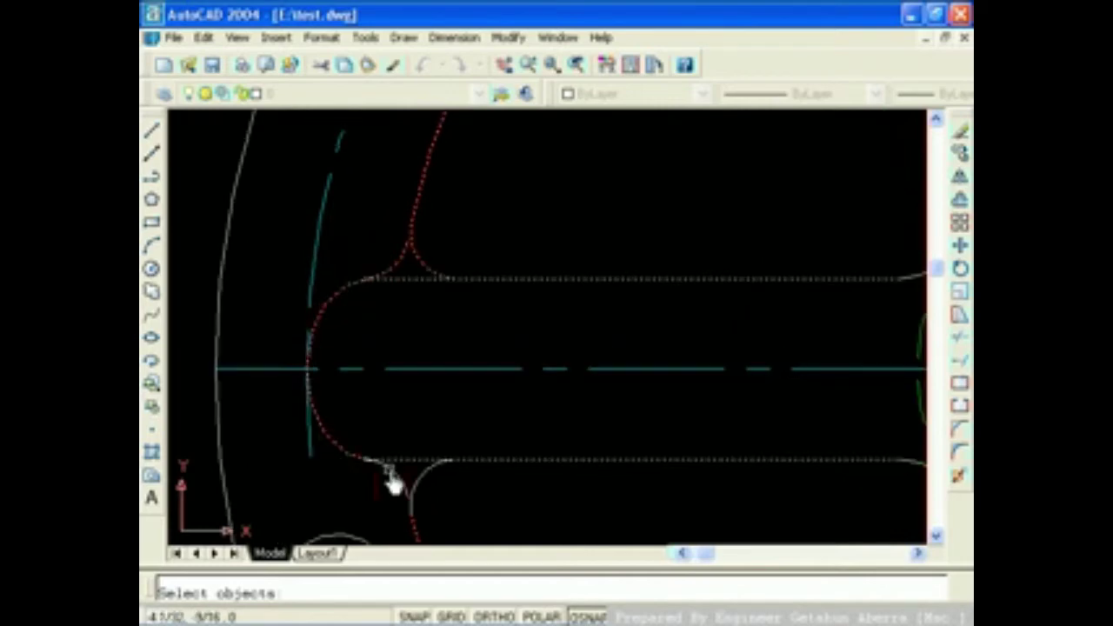
pyautogui.click(414, 481)
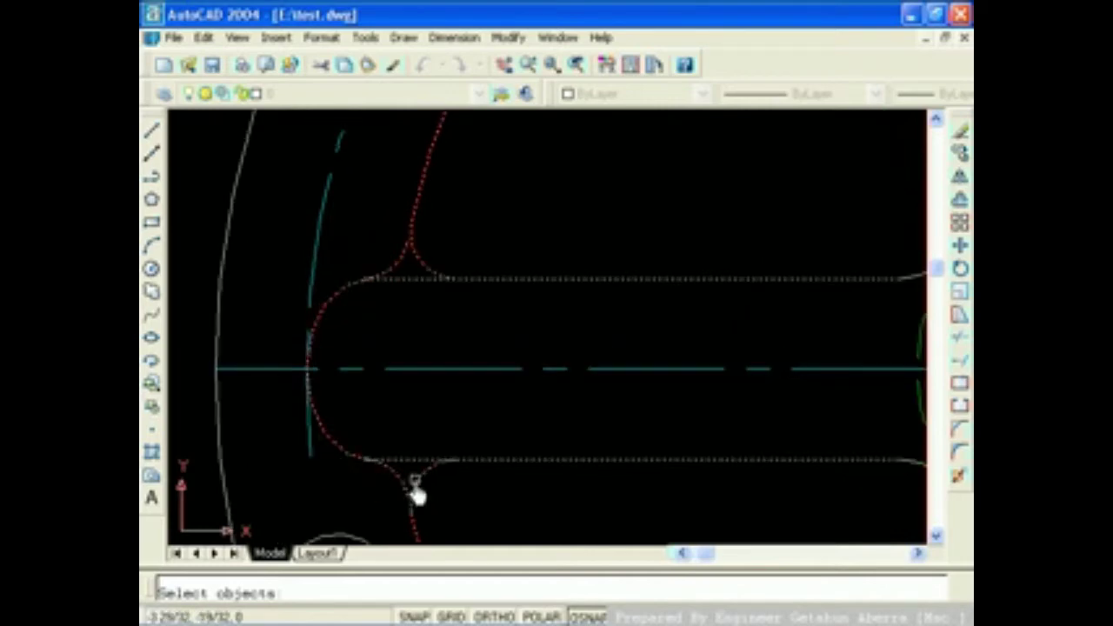
# Add the hub's inner circle and finish the mirror selection
pyautogui.scroll(-2, 418, 430)
pyautogui.scroll(-1, 497, 397)
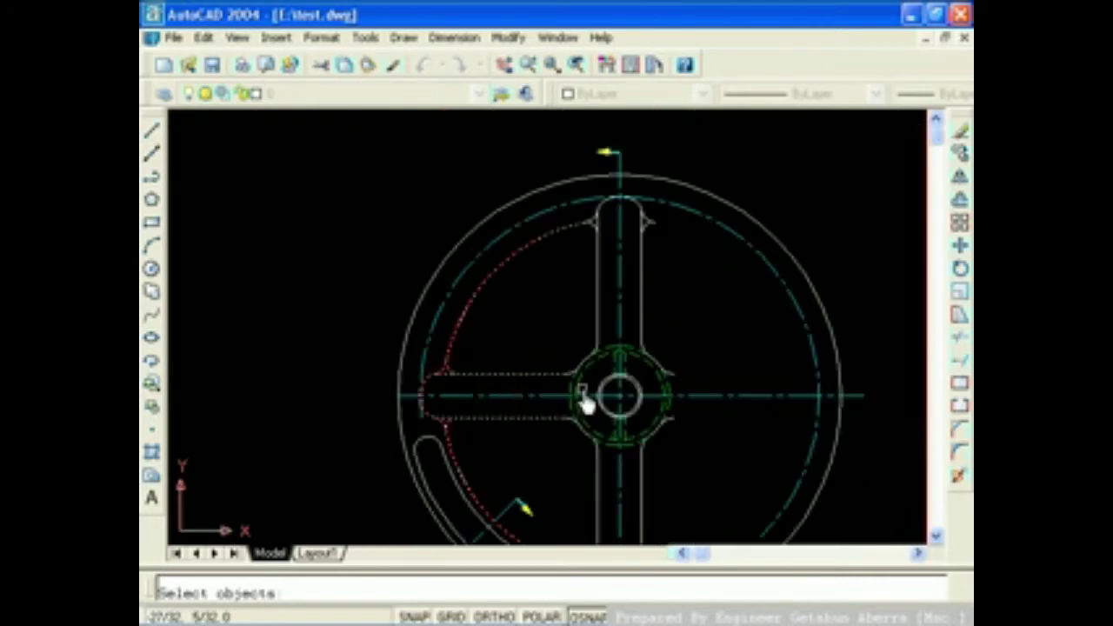
pyautogui.moveTo(578, 387); pyautogui.dragTo(443, 305, button='middle')
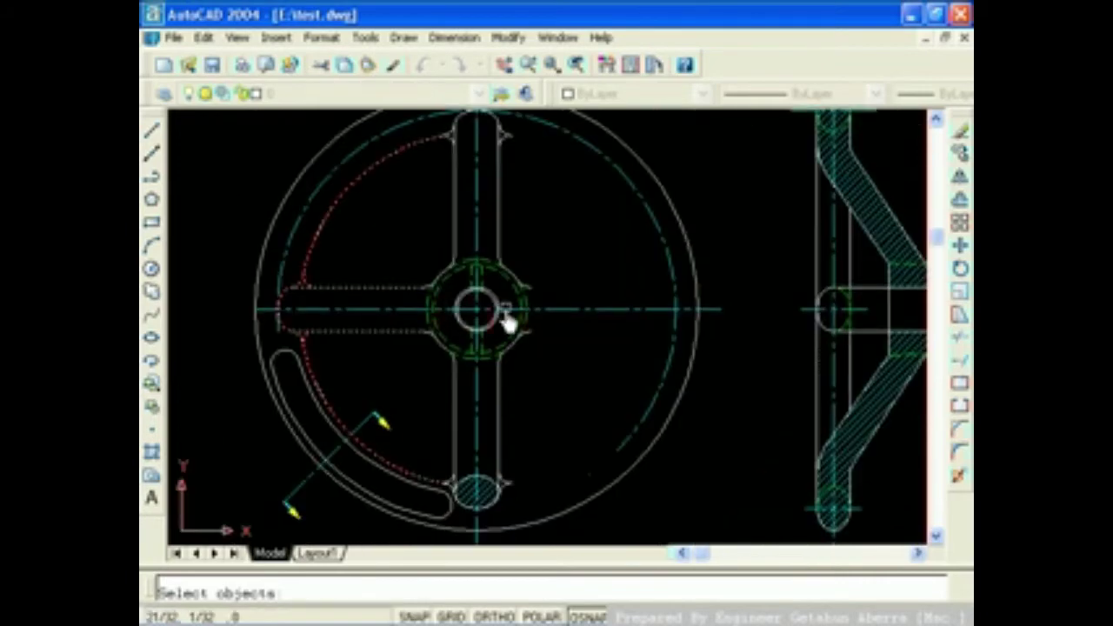
pyautogui.scroll(-1, 507, 320)
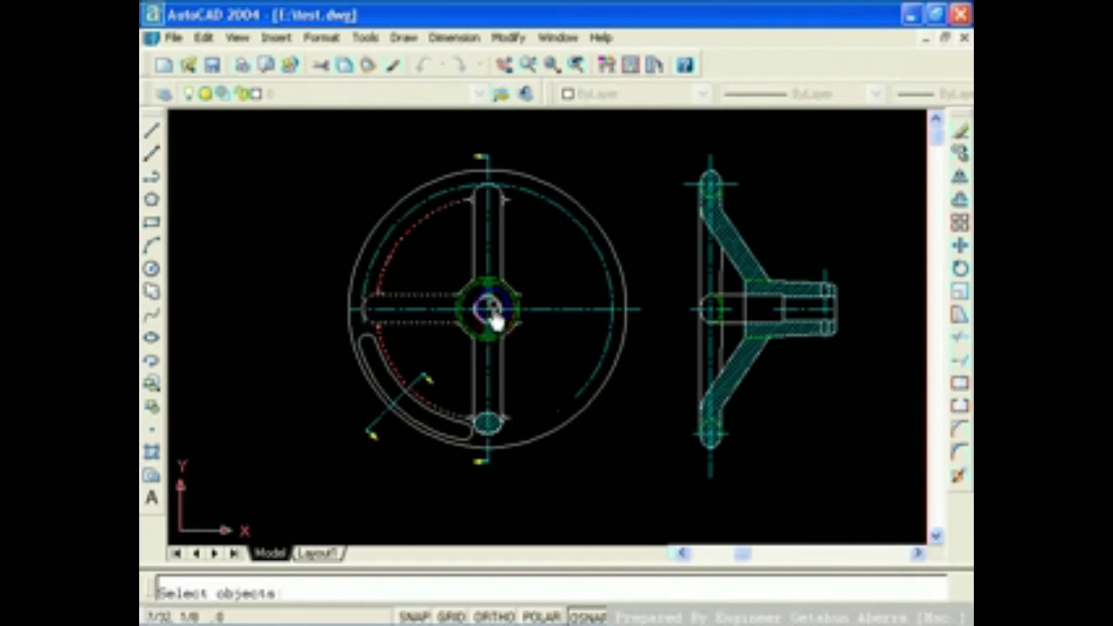
pyautogui.click(492, 319)
pyautogui.press('Return')
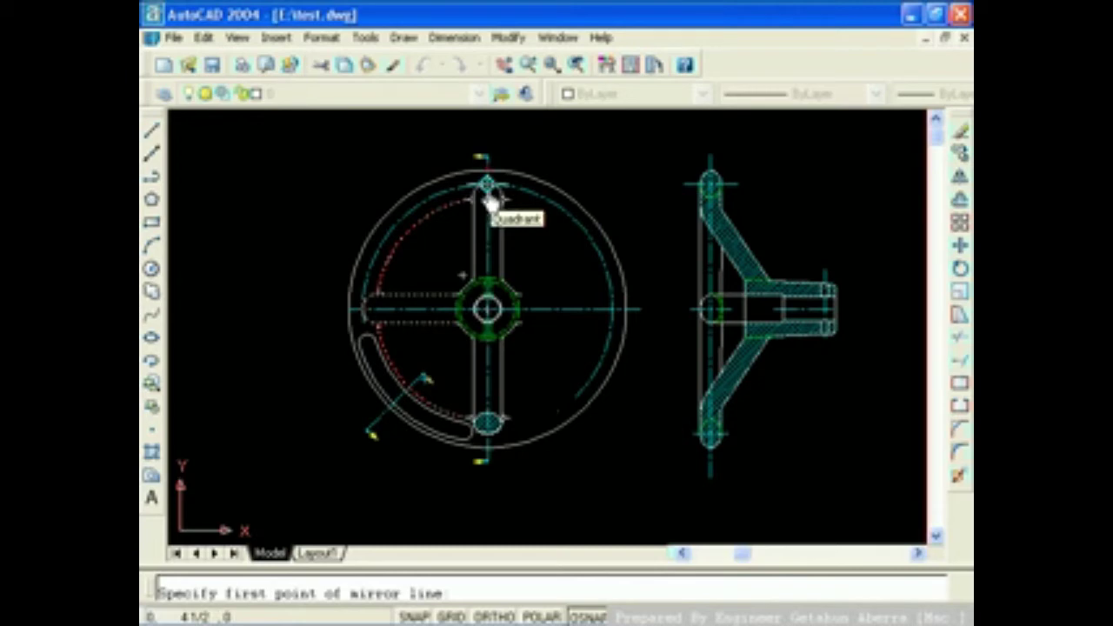
# Start the mirror line at the wheel's top quadrant using a Quadrant snap
pyautogui.scroll(3, 490, 198)
pyautogui.scroll(1, 492, 200)
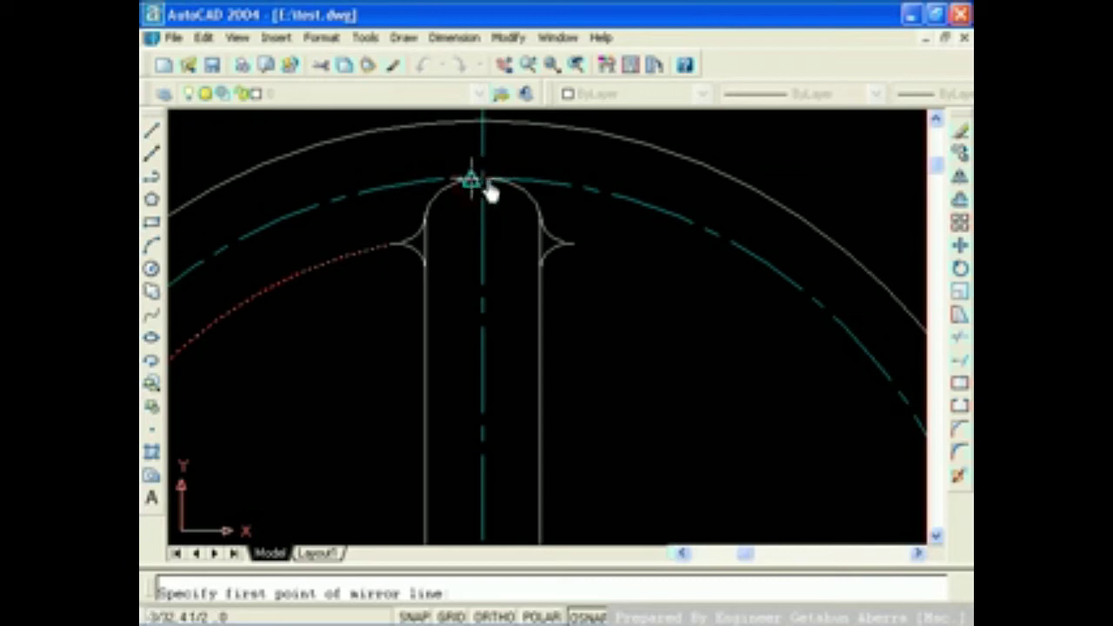
pyautogui.keyDown('shift'); pyautogui.rightClick(489, 193); pyautogui.keyUp('shift')
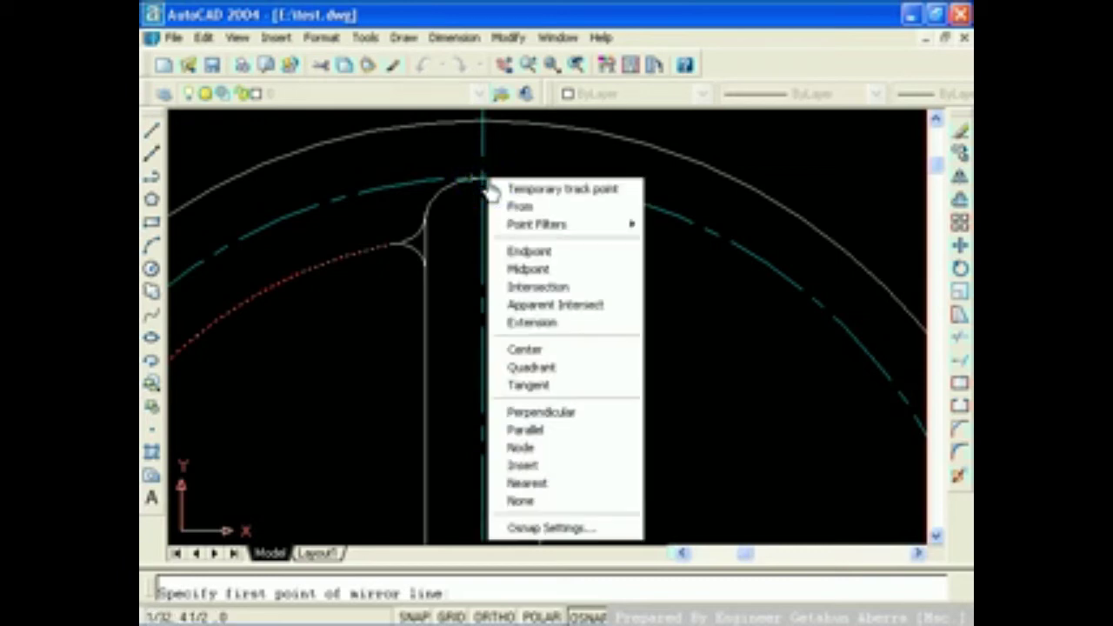
pyautogui.click(548, 367)
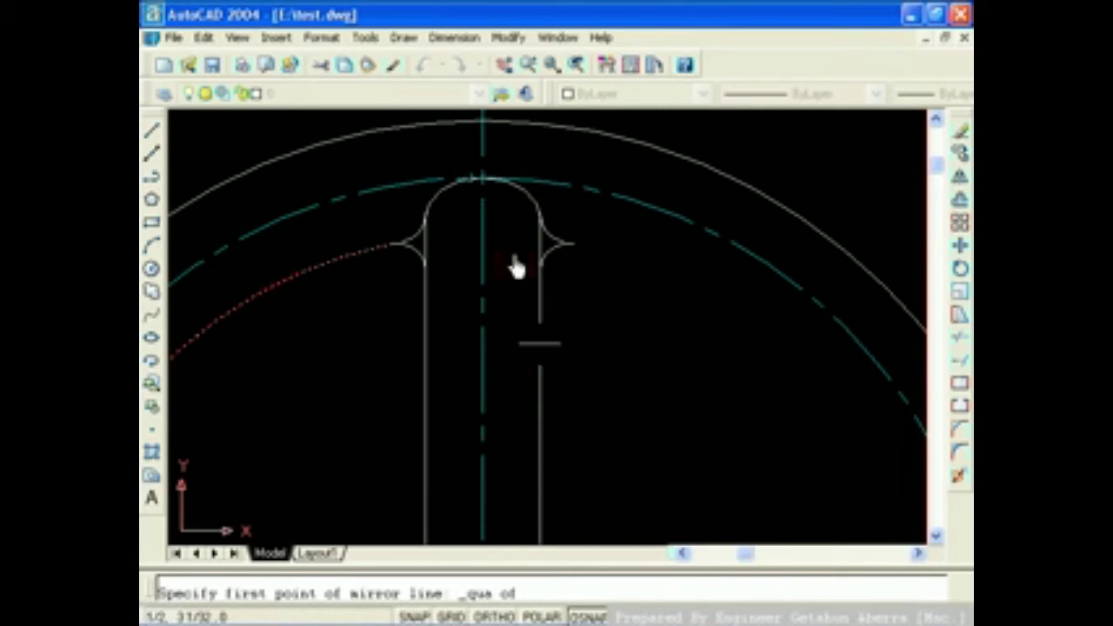
pyautogui.click(485, 191)
# End the mirror line at the wheel's bottom quadrant with a Quadrant snap
pyautogui.scroll(-3, 542, 300)
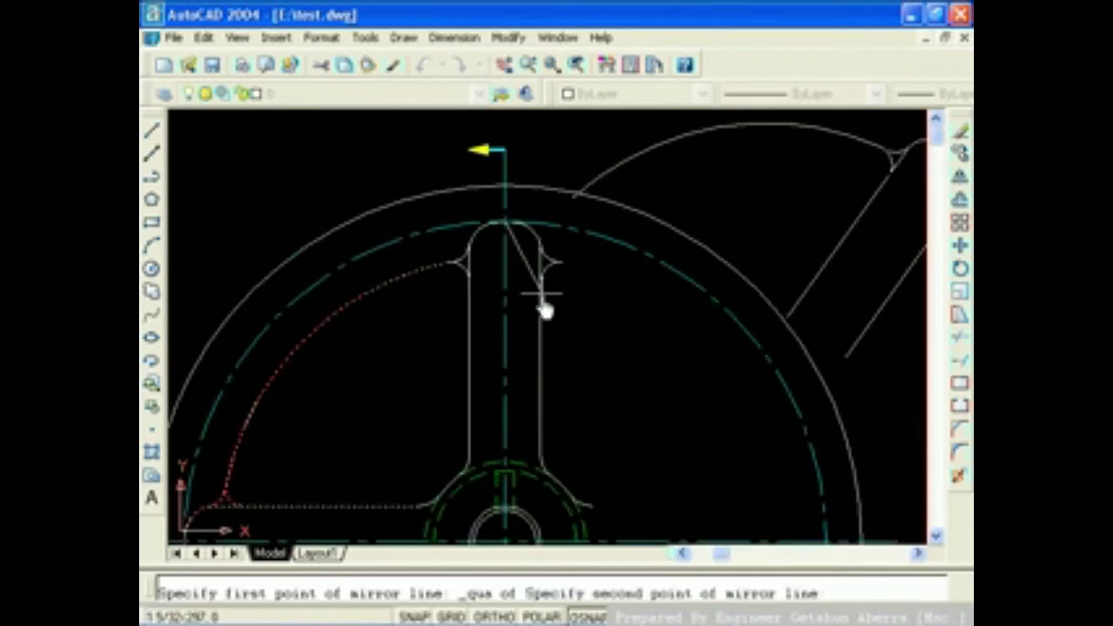
pyautogui.scroll(-2, 544, 309)
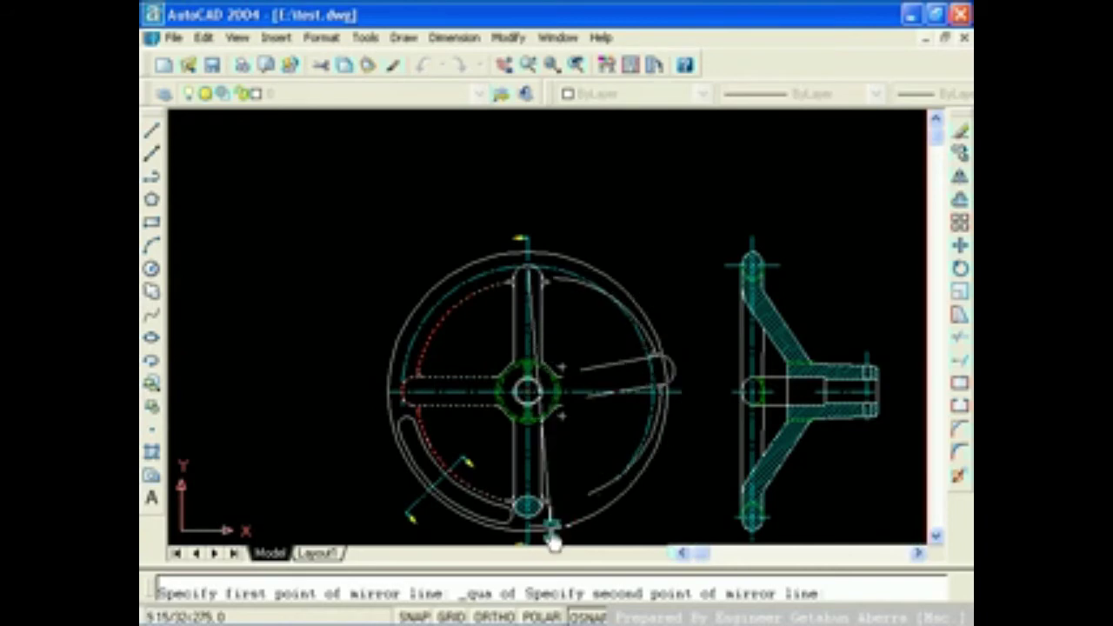
pyautogui.moveTo(552, 537); pyautogui.dragTo(551, 335, button='middle')
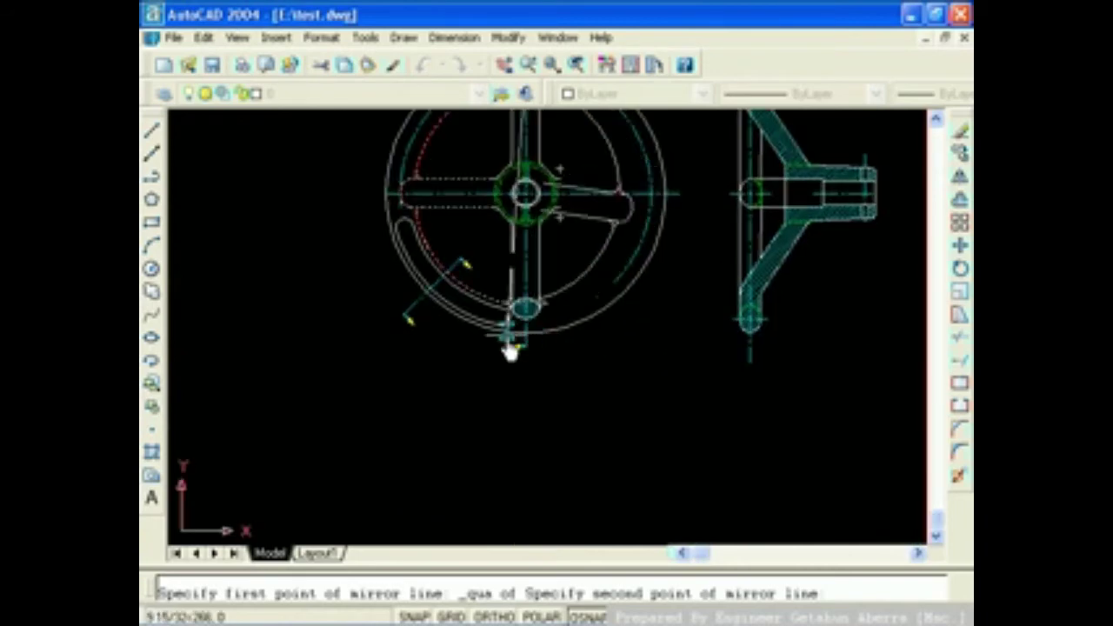
pyautogui.scroll(4, 504, 340)
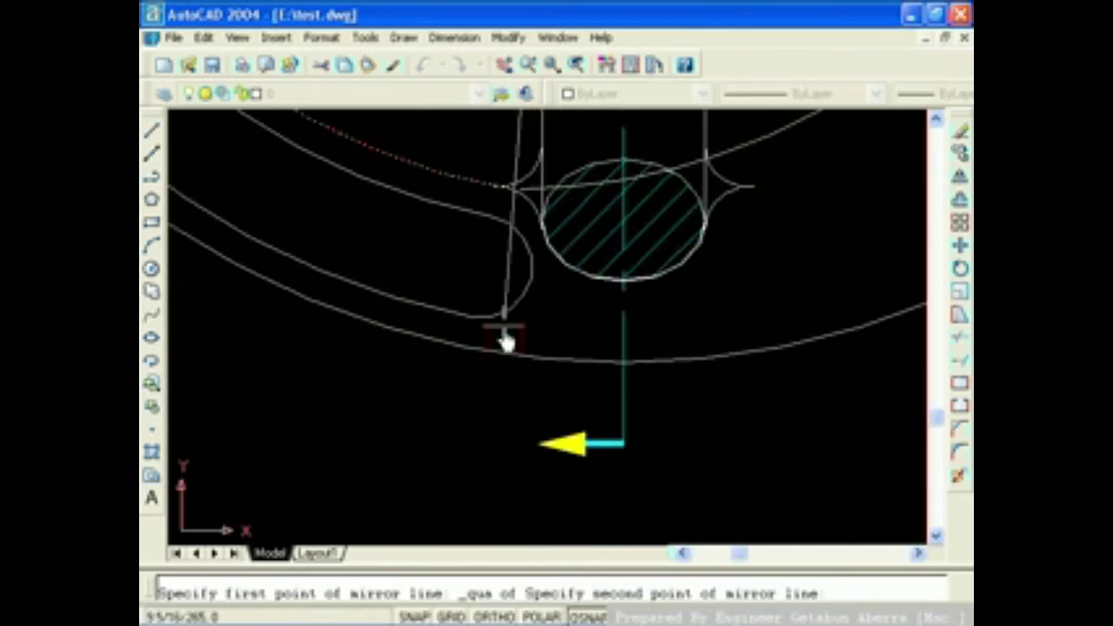
pyautogui.keyDown('shift'); pyautogui.rightClick(628, 374); pyautogui.keyUp('shift')
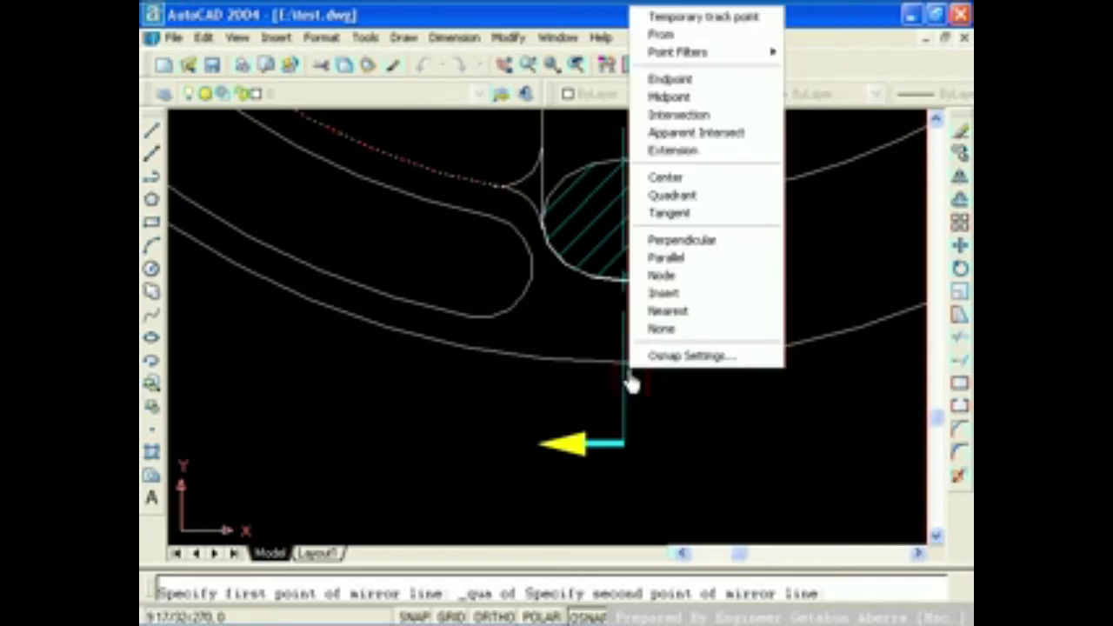
pyautogui.click(675, 196)
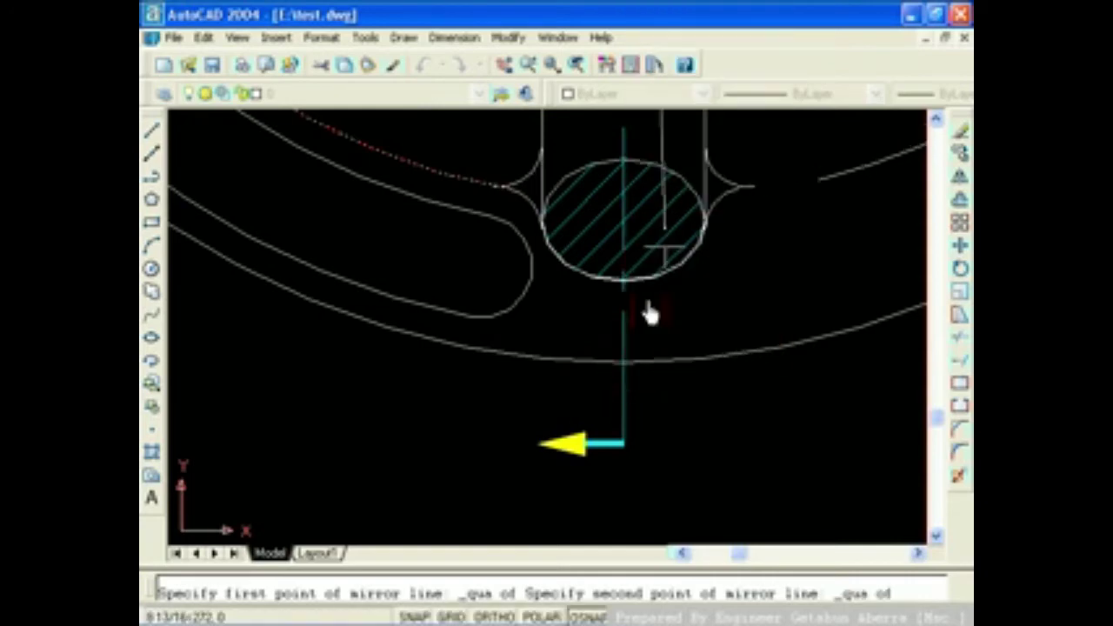
pyautogui.click(622, 375)
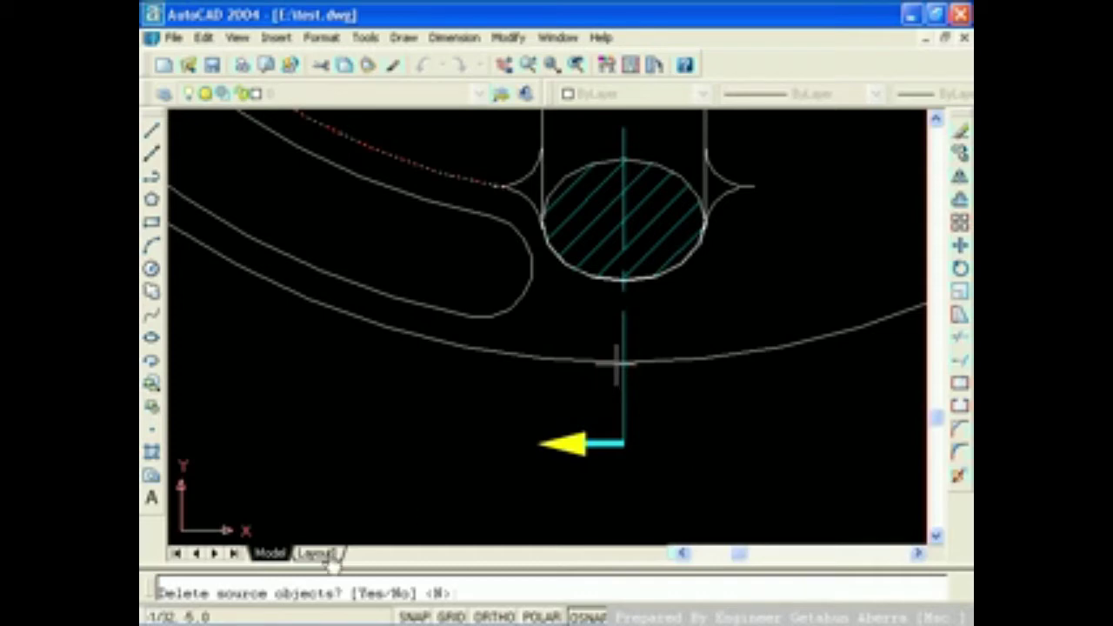
pyautogui.moveTo(317, 594); pyautogui.dragTo(454, 595)
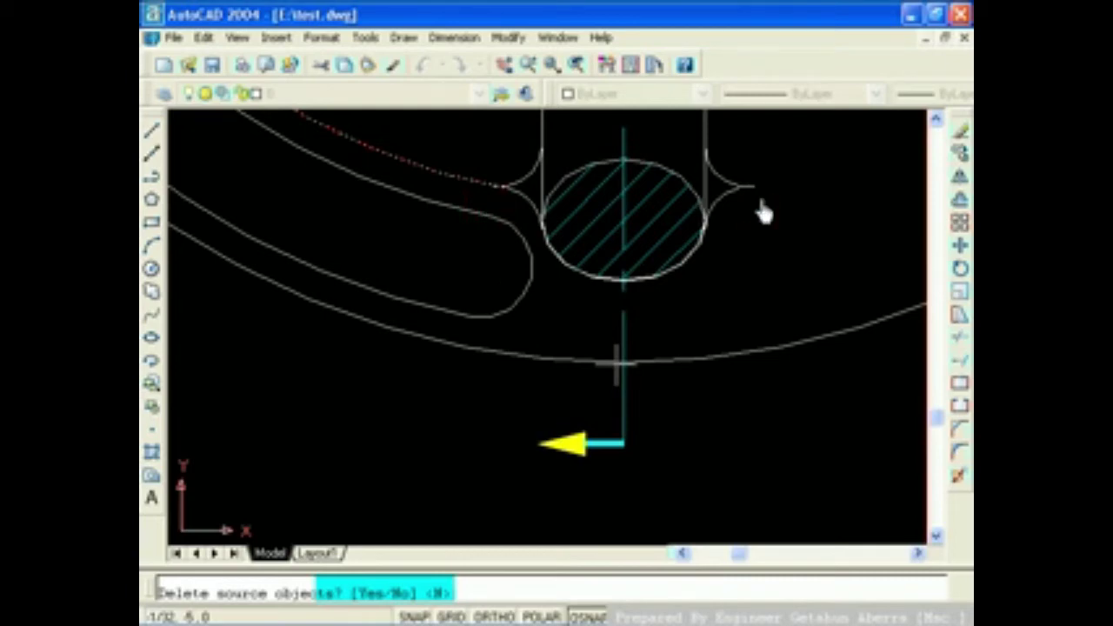
# Keep the source objects so the left spoke and rim arcs are mirrored to the right
pyautogui.scroll(-2, 583, 265)
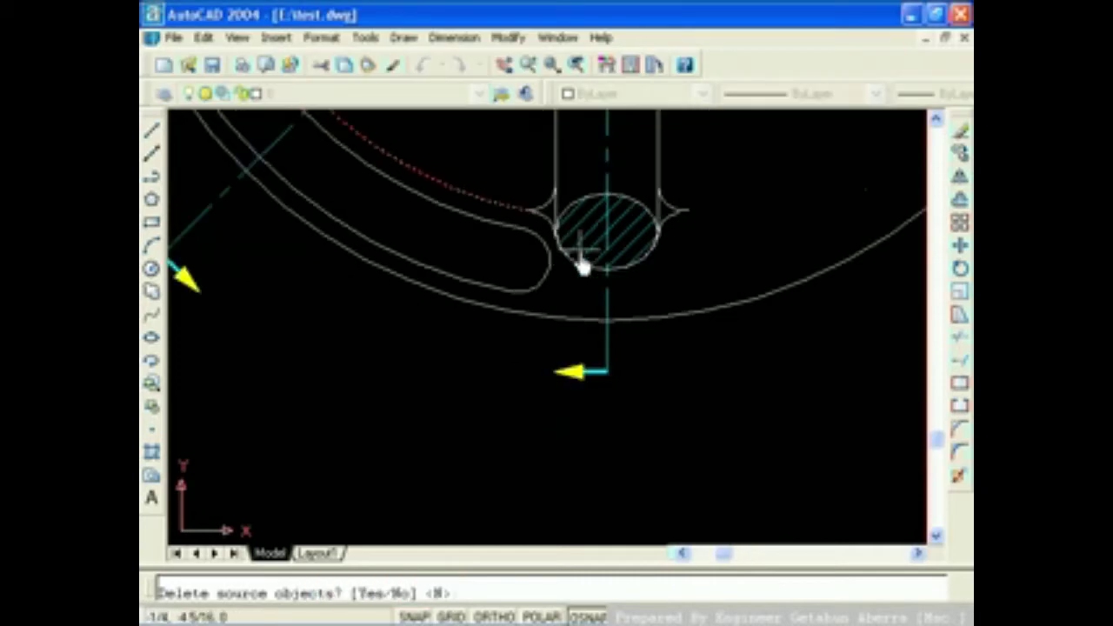
pyautogui.scroll(-3, 582, 267)
pyautogui.scroll(-1, 583, 201)
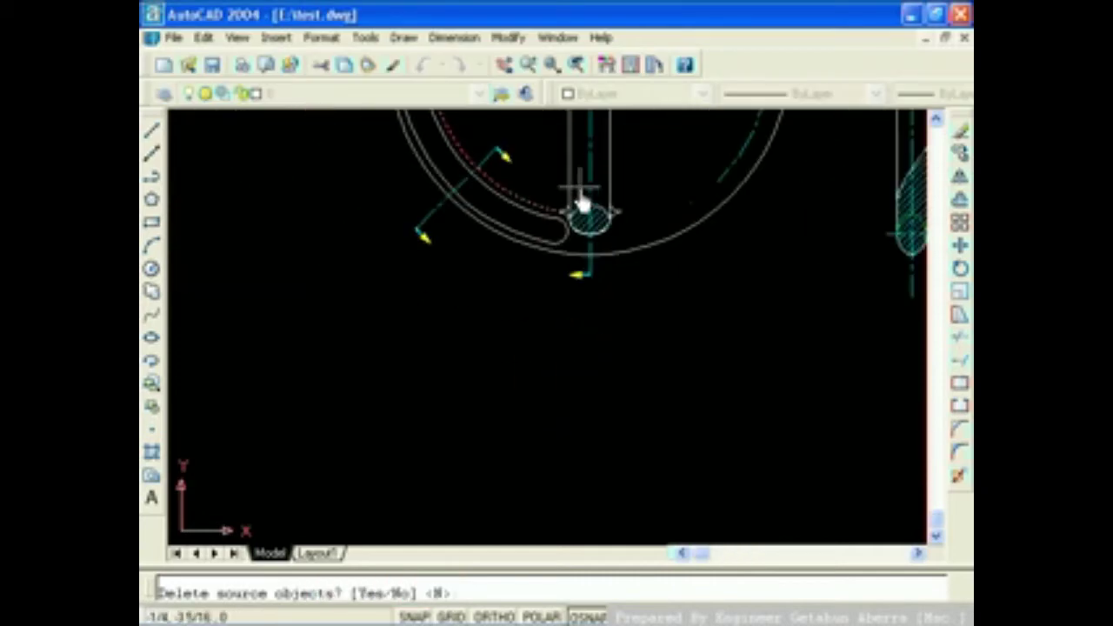
pyautogui.moveTo(582, 205)
pyautogui.mouseDown(button='middle')
pyautogui.moveTo(505, 447)
pyautogui.moveTo(480, 474)
pyautogui.mouseUp(button='middle')
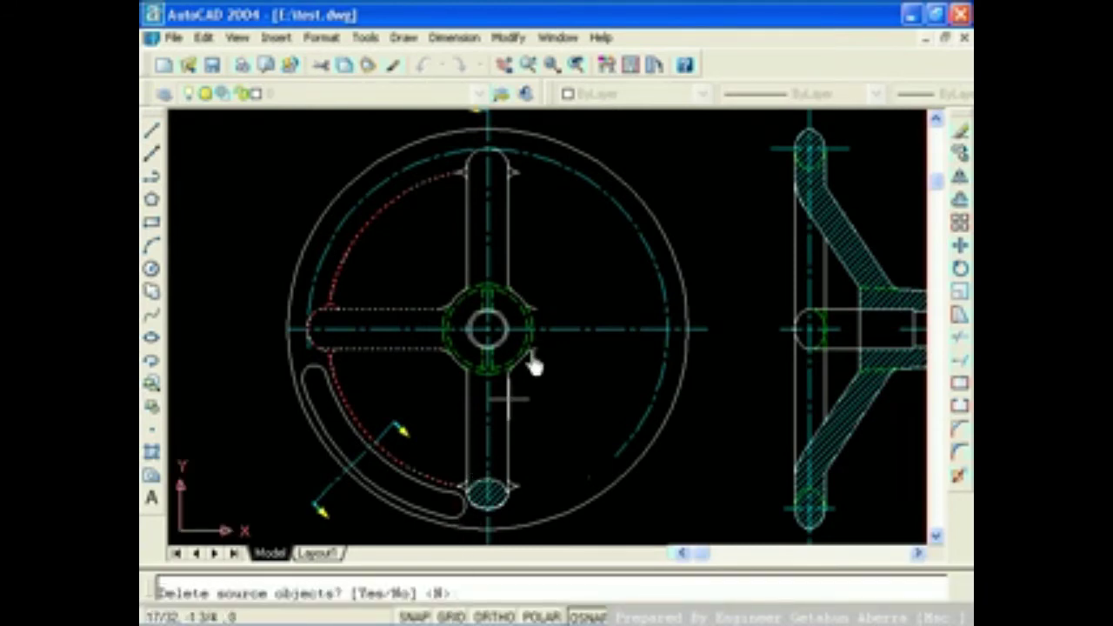
pyautogui.press('Return')
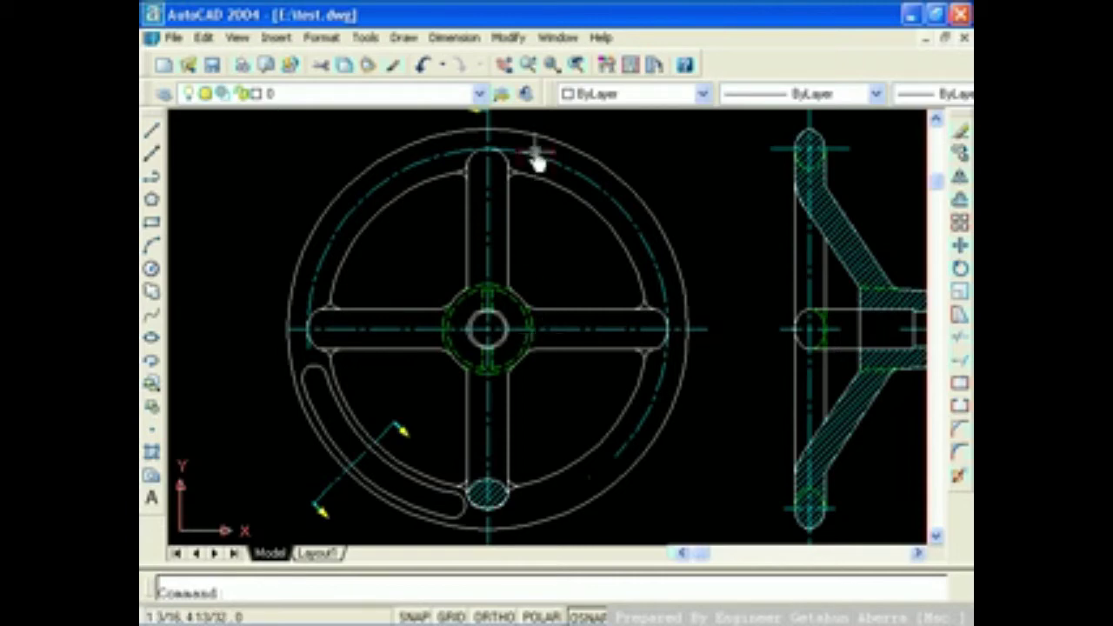
# Start a second Mirror with the hatched ellipse at the bottom spoke end selected
pyautogui.click(509, 37)
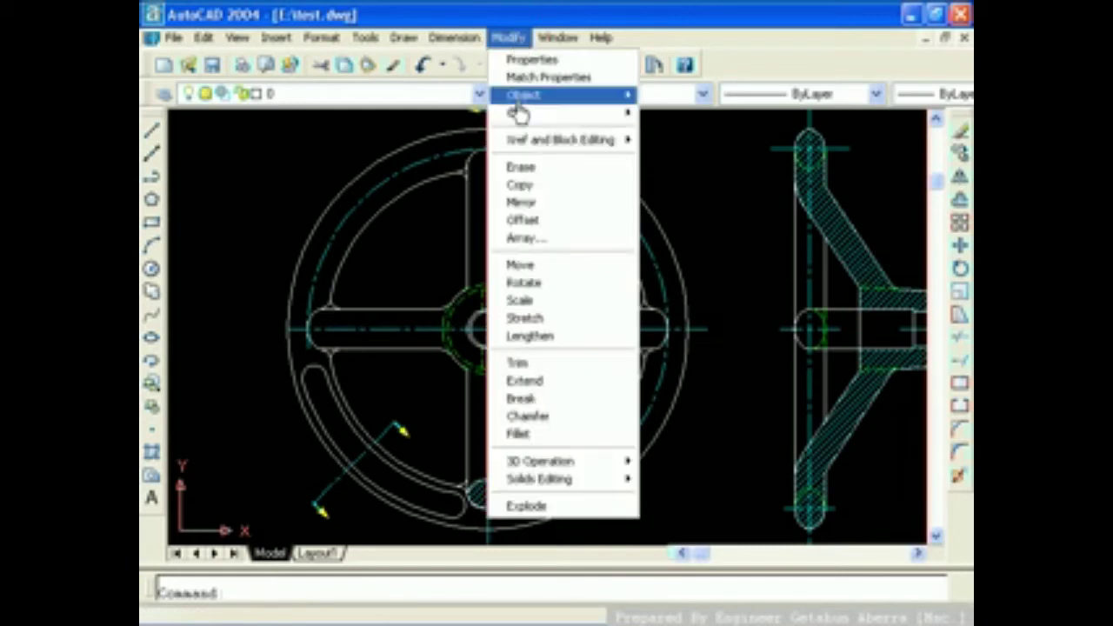
pyautogui.click(522, 206)
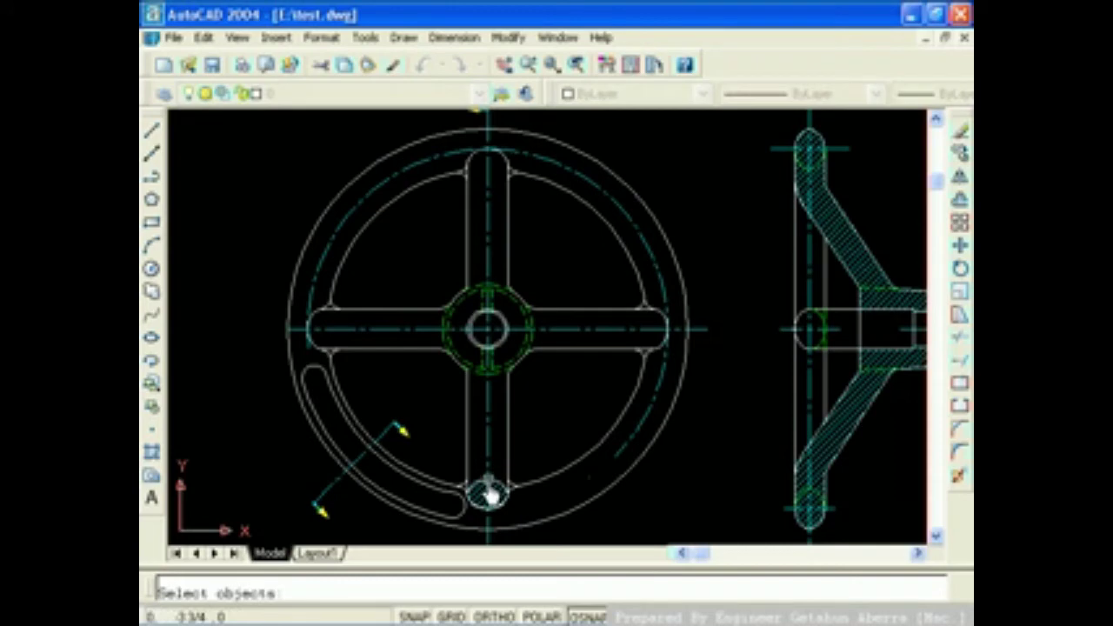
pyautogui.scroll(1, 491, 495)
pyautogui.scroll(2, 492, 496)
pyautogui.scroll(1, 512, 381)
pyautogui.scroll(2, 513, 378)
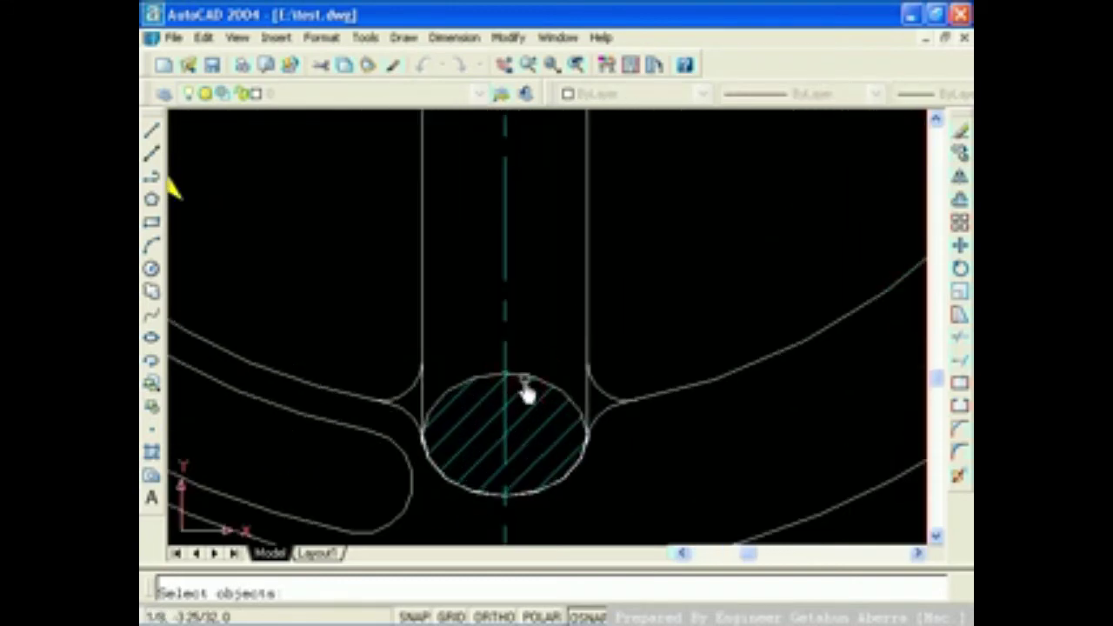
pyautogui.click(519, 376)
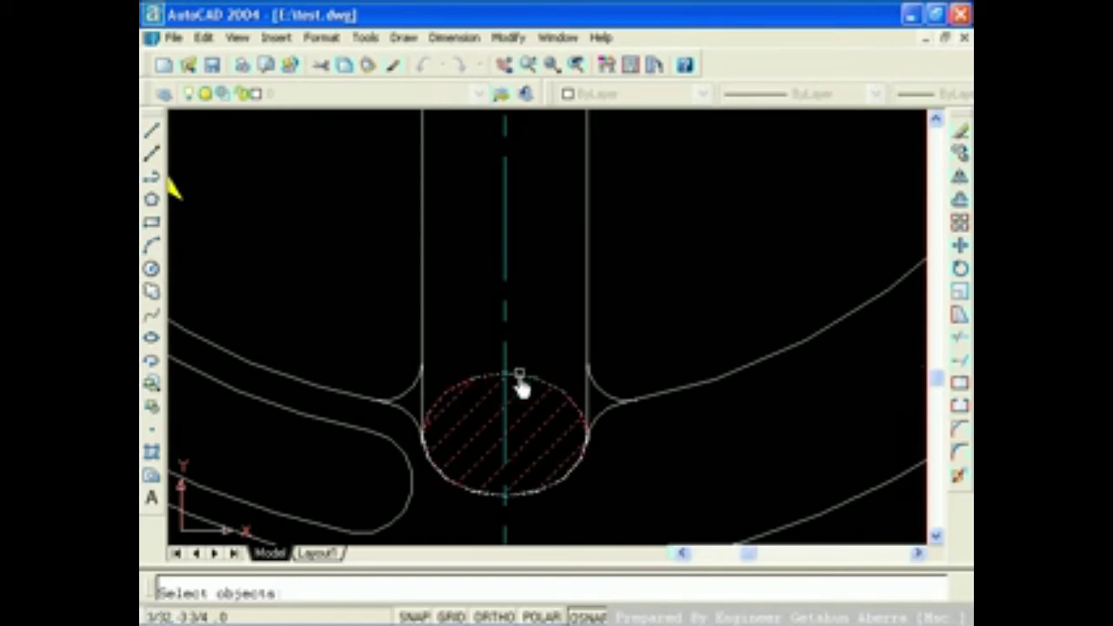
pyautogui.rightClick(519, 376)
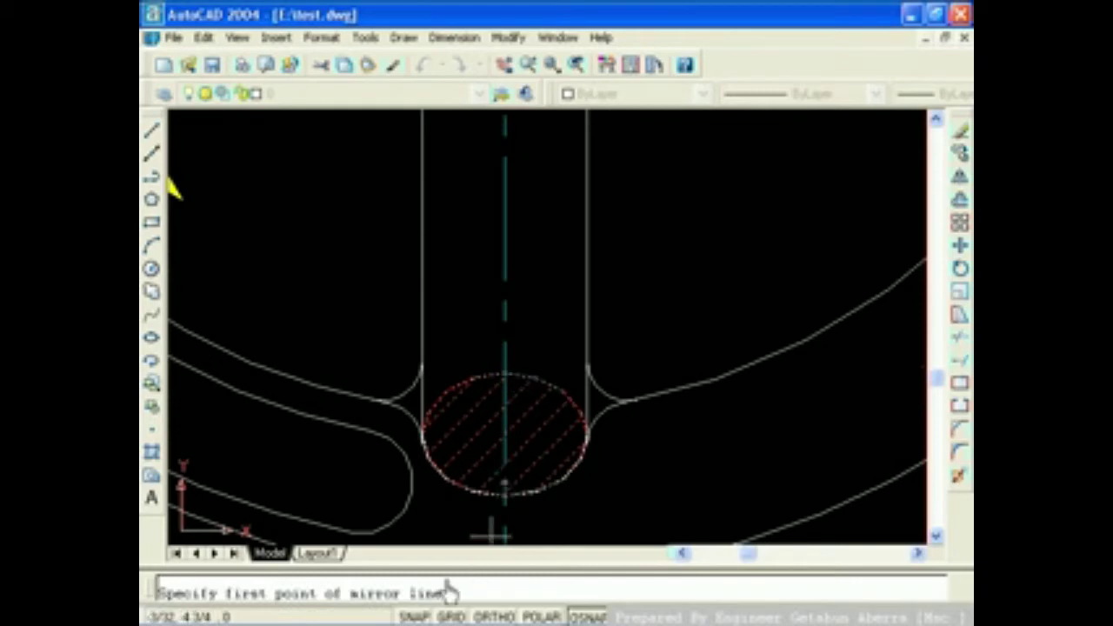
pyautogui.scroll(-2, 468, 348)
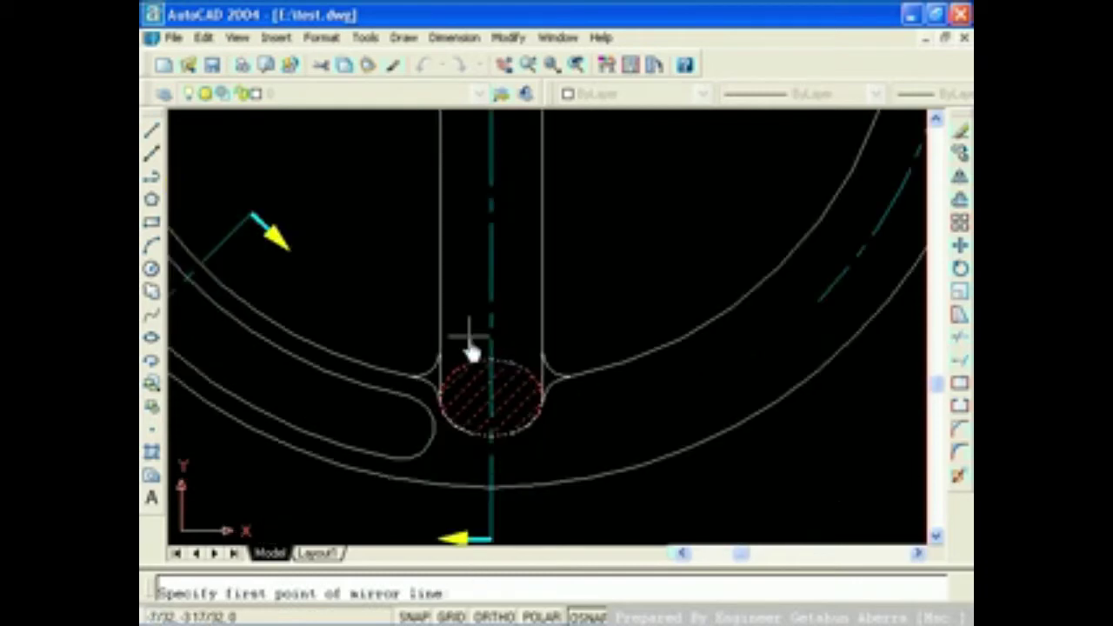
pyautogui.scroll(-1, 469, 352)
pyautogui.scroll(-3, 470, 352)
pyautogui.moveTo(499, 239); pyautogui.dragTo(504, 322, button='middle')
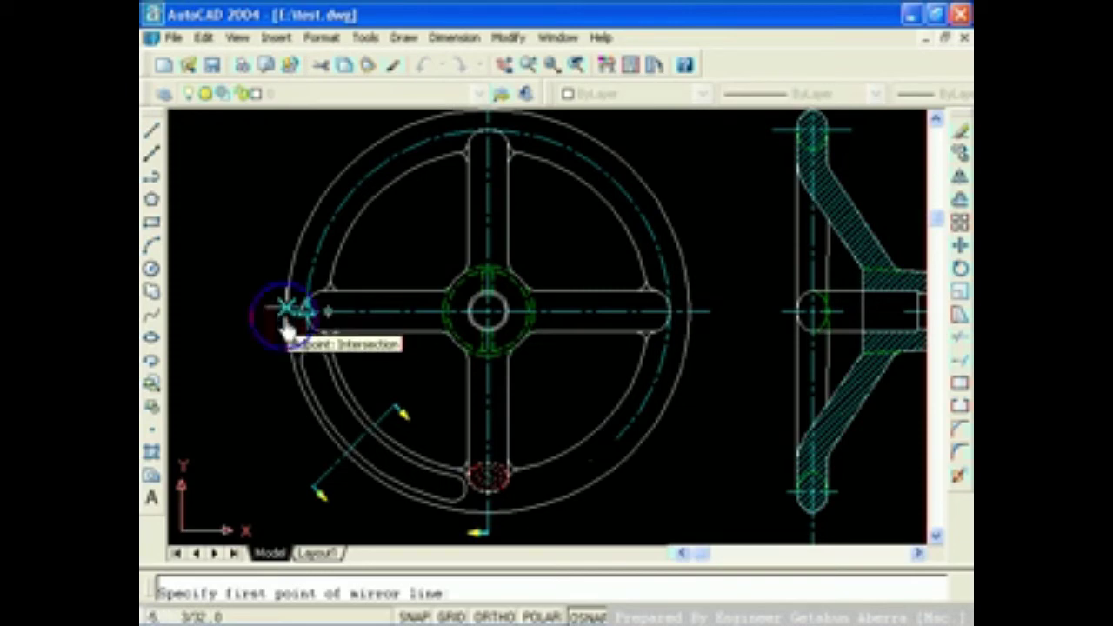
# Define the mirror line from the rim's left quadrant to its right quadrant
pyautogui.keyDown('shift'); pyautogui.rightClick(286, 324); pyautogui.keyUp('shift')
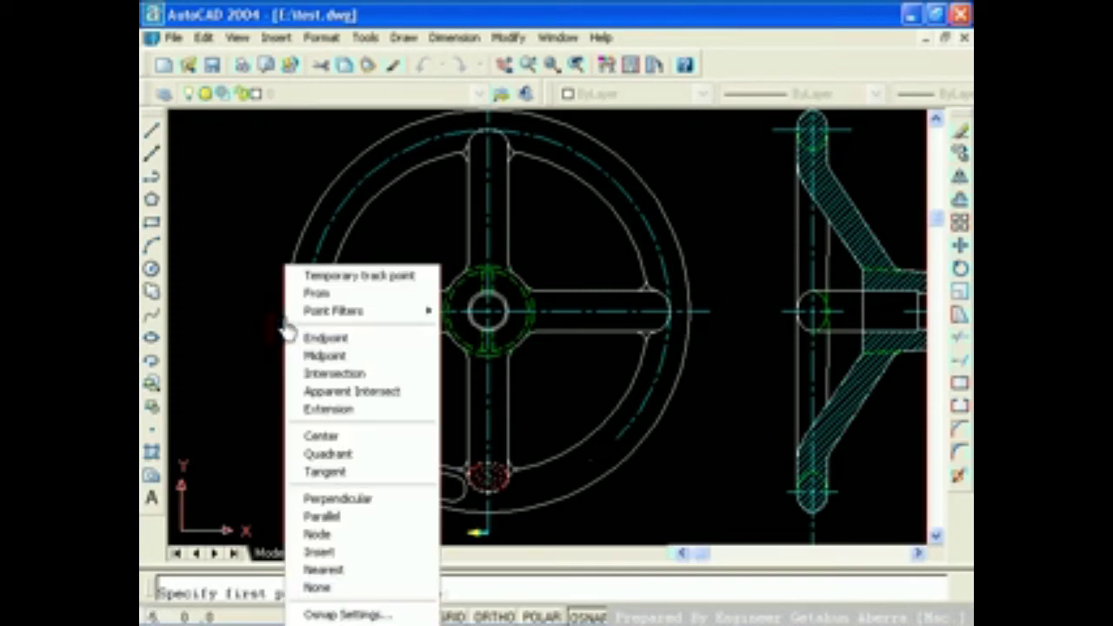
pyautogui.click(350, 454)
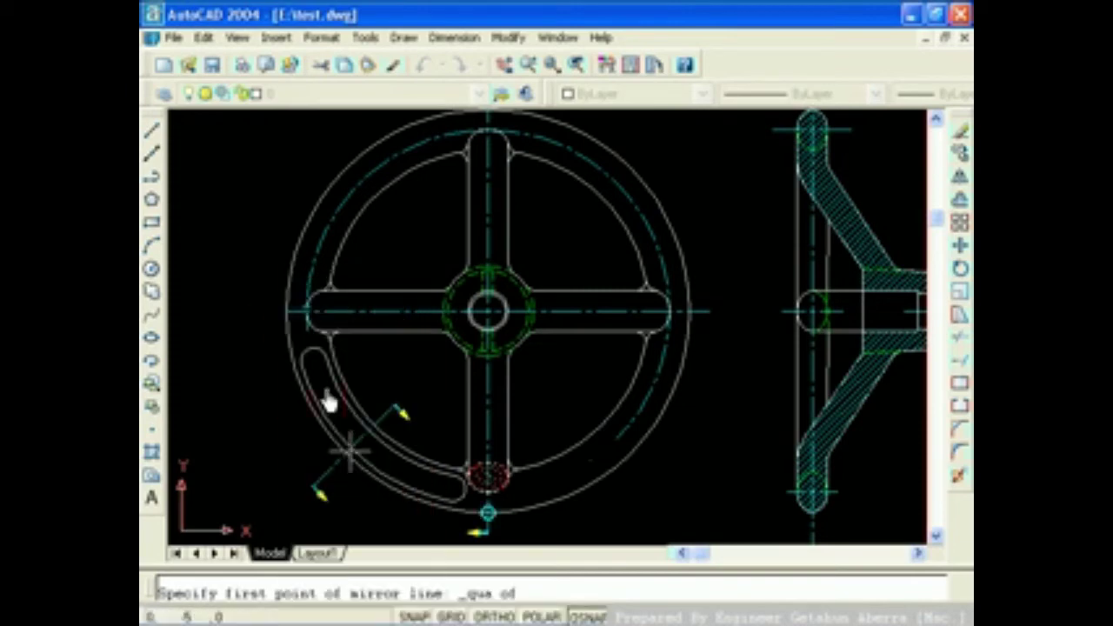
pyautogui.click(286, 322)
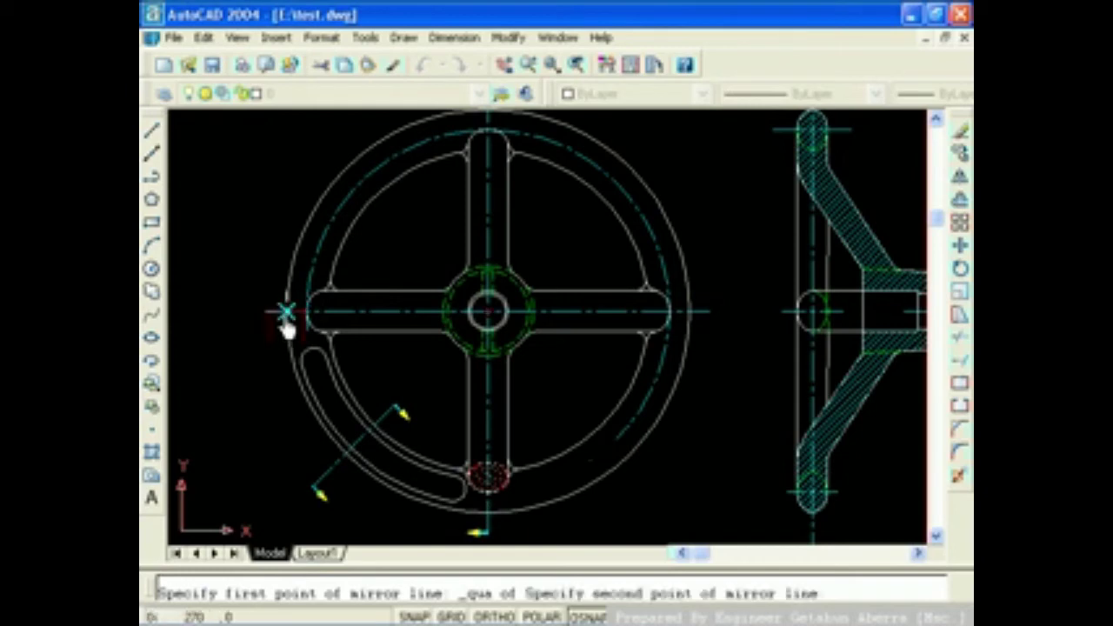
pyautogui.keyDown('shift'); pyautogui.rightClick(694, 322); pyautogui.keyUp('shift')
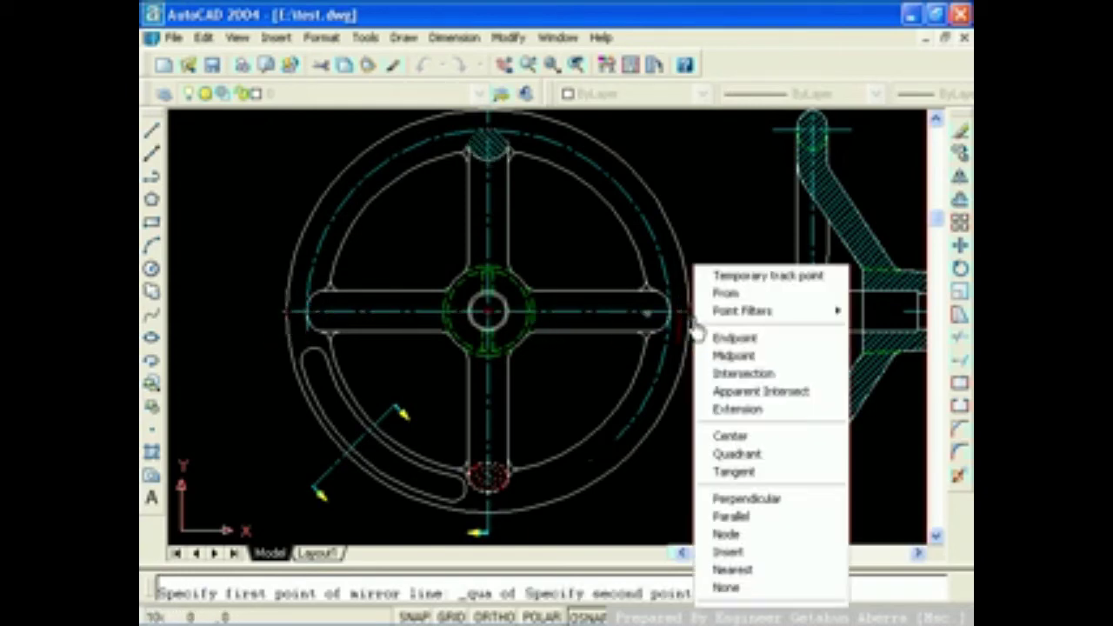
pyautogui.click(754, 458)
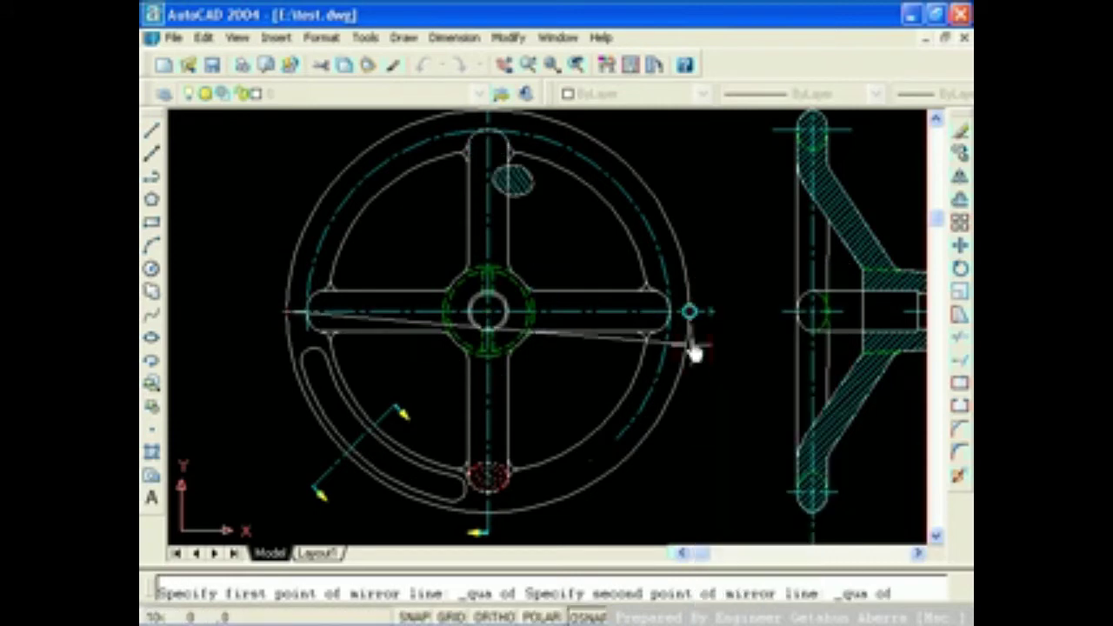
pyautogui.click(689, 311)
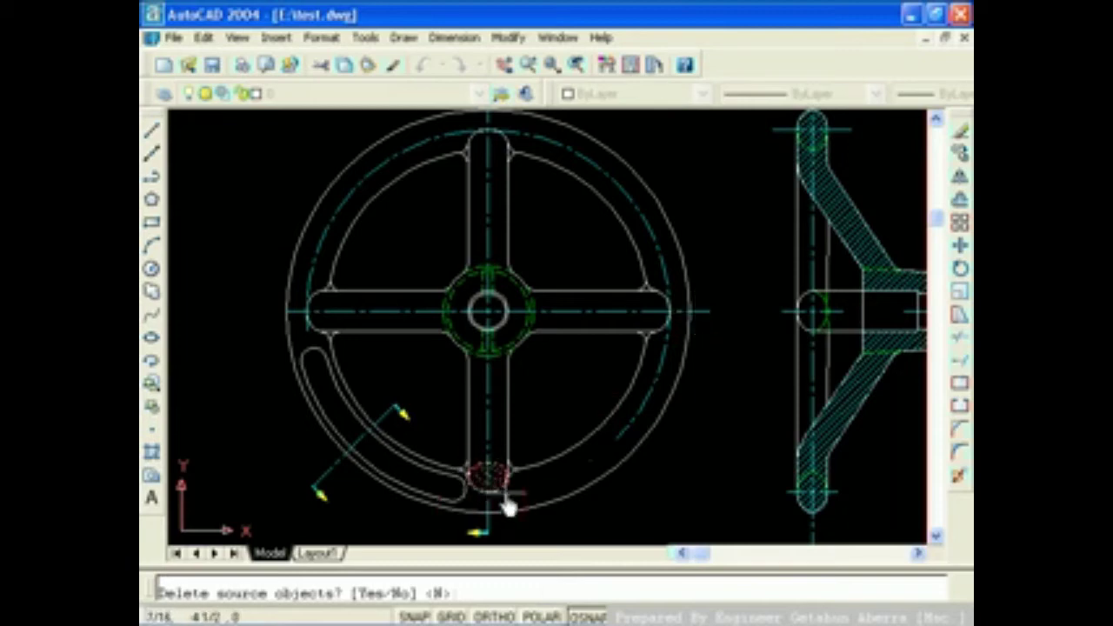
# Answer Y to delete the original bottom section, then recentre both views
pyautogui.write('y')
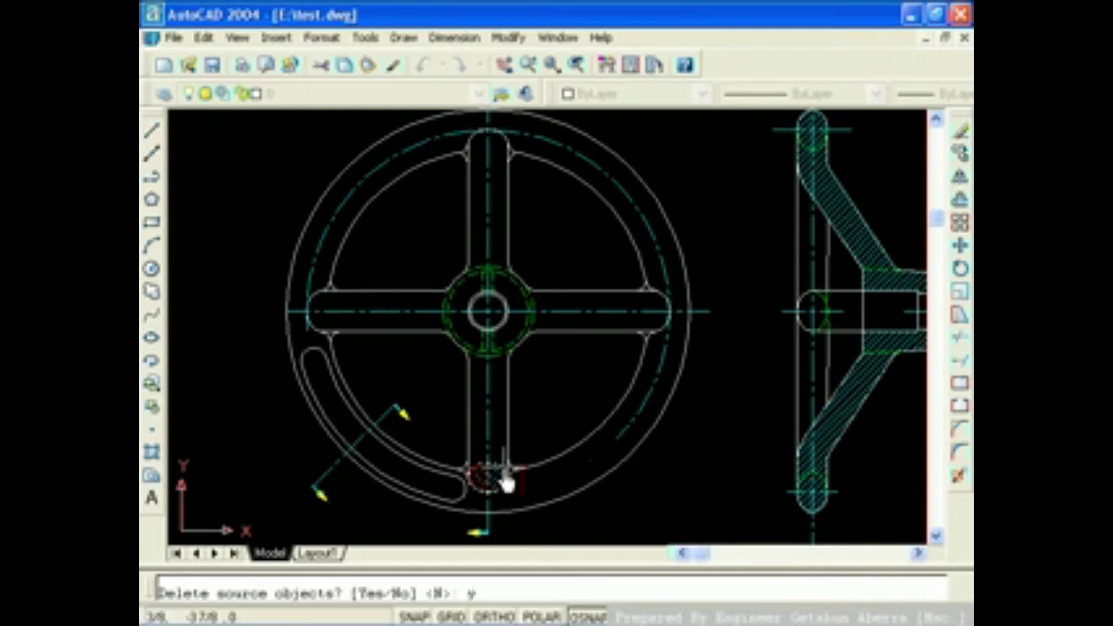
pyautogui.press('Return')
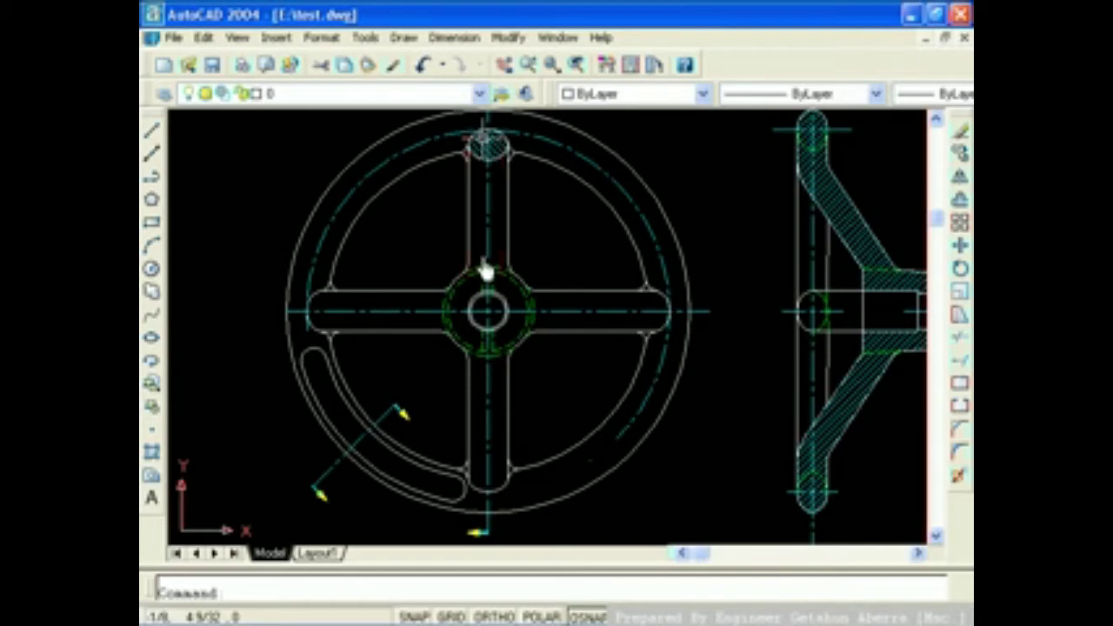
pyautogui.scroll(-2, 490, 271)
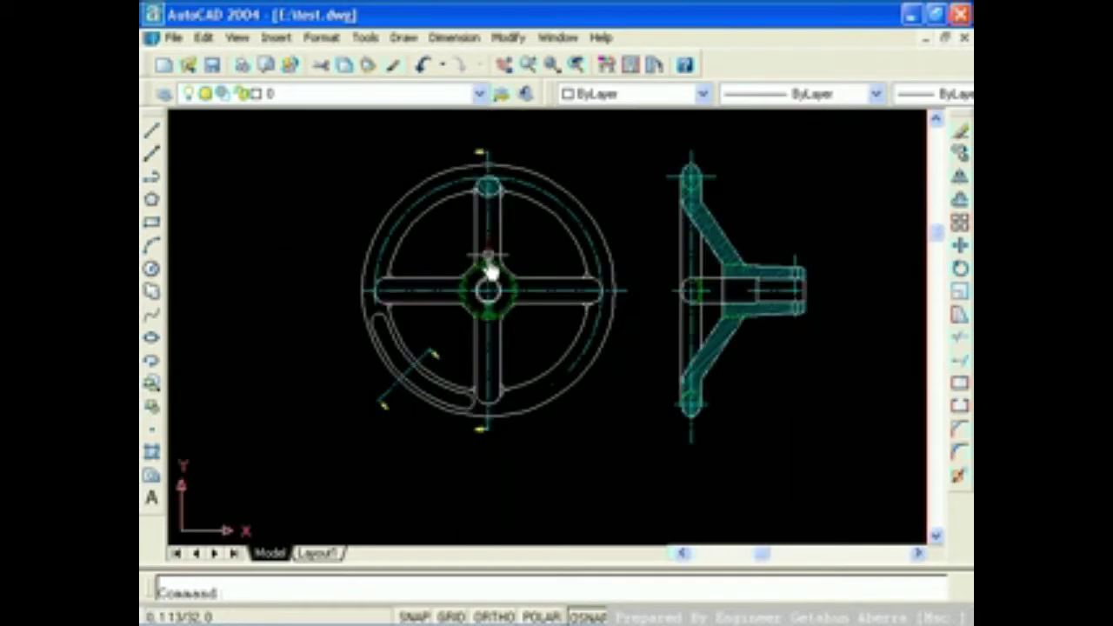
pyautogui.scroll(1, 490, 272)
pyautogui.moveTo(489, 272)
pyautogui.mouseDown(button='middle')
pyautogui.moveTo(377, 299)
pyautogui.moveTo(444, 296)
pyautogui.mouseUp(button='middle')
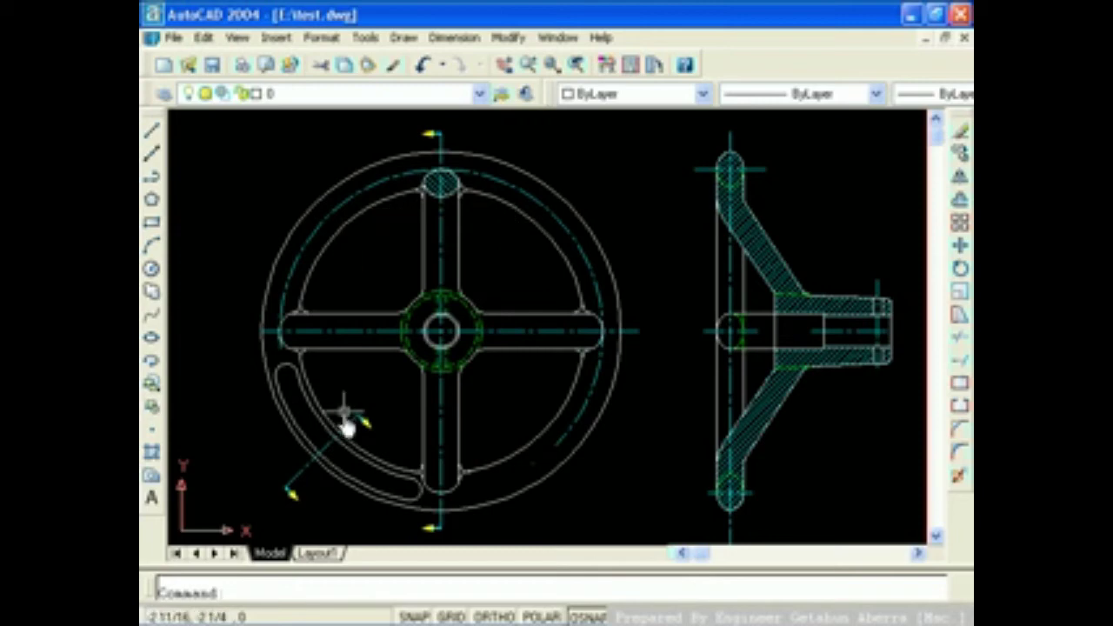
# Set up a Polar Array with 4 items and go select its objects
pyautogui.click(506, 39)
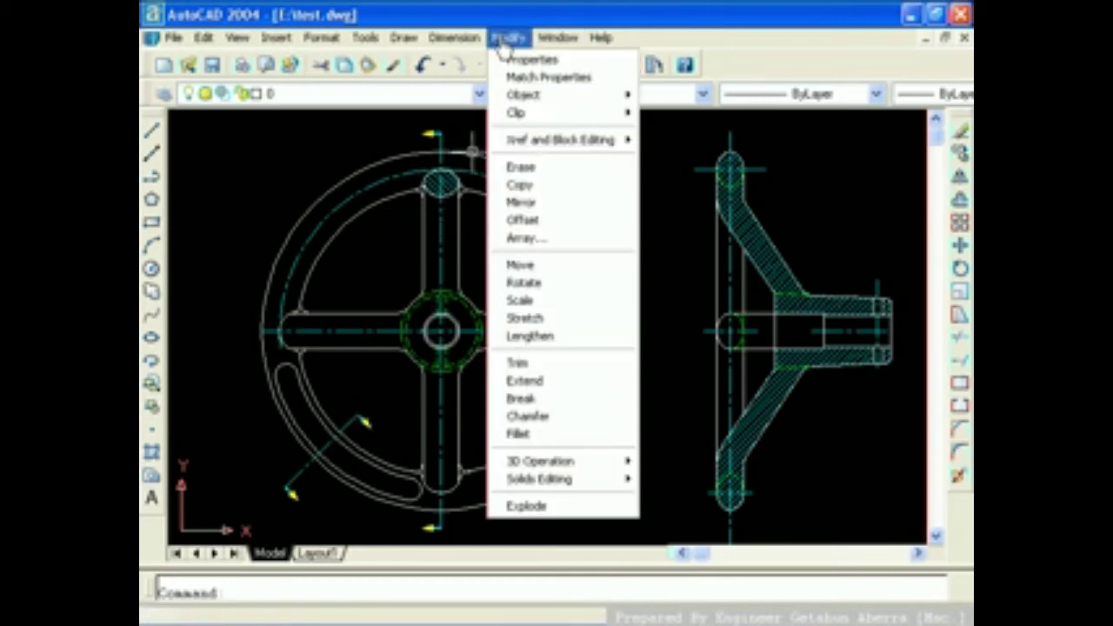
pyautogui.click(516, 239)
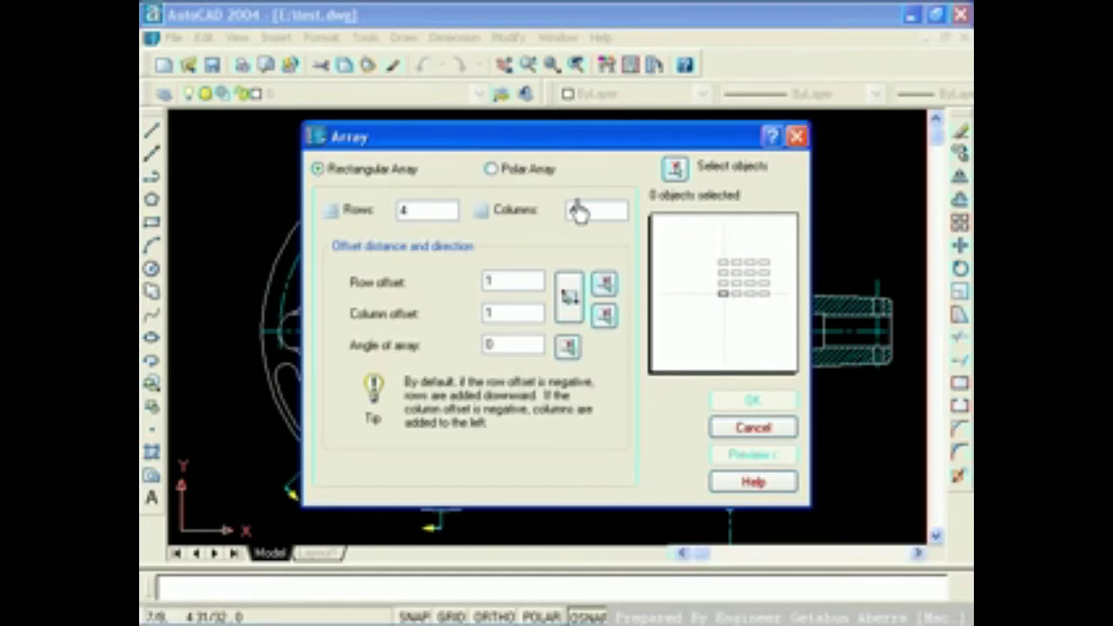
pyautogui.write('4')
pyautogui.click(491, 169)
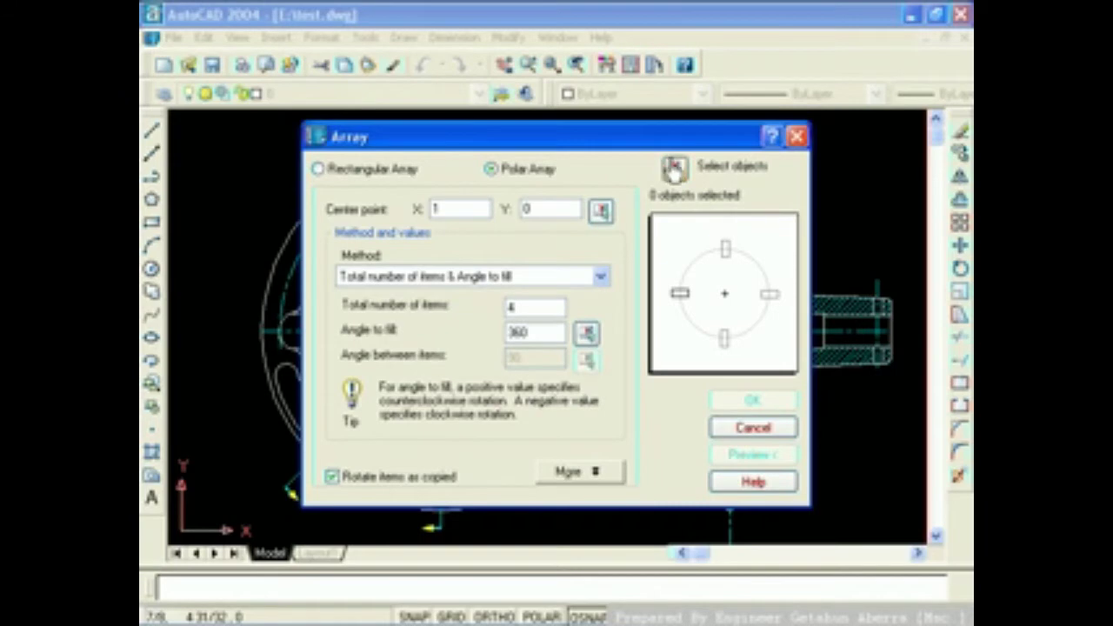
pyautogui.click(675, 170)
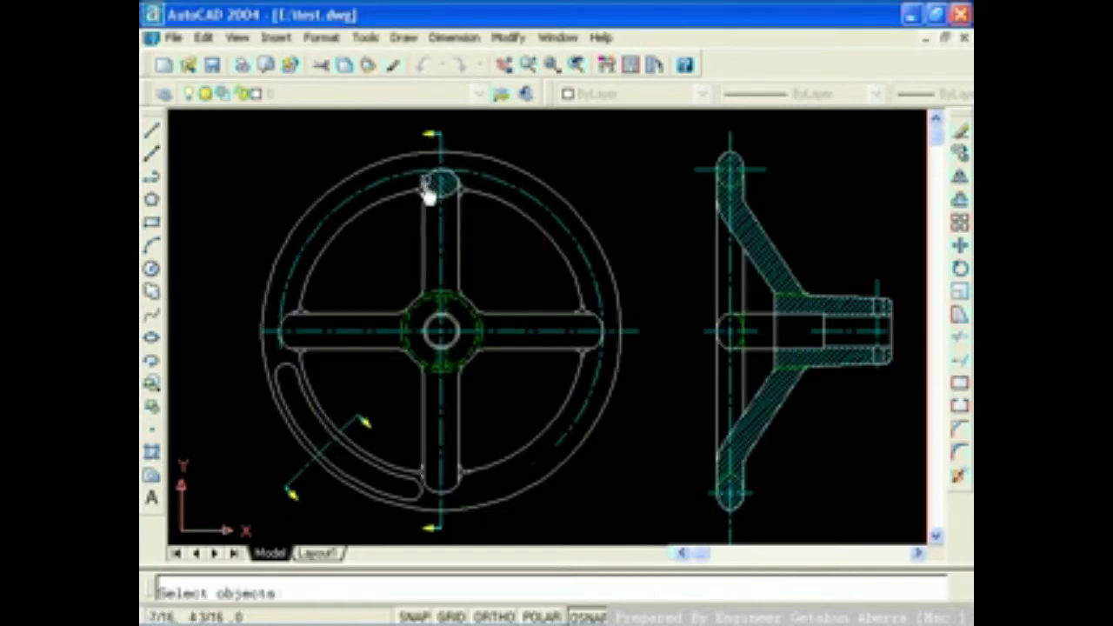
# Select the top spoke's elliptical outline and its hatch as the array objects
pyautogui.scroll(3, 426, 195)
pyautogui.scroll(3, 426, 195)
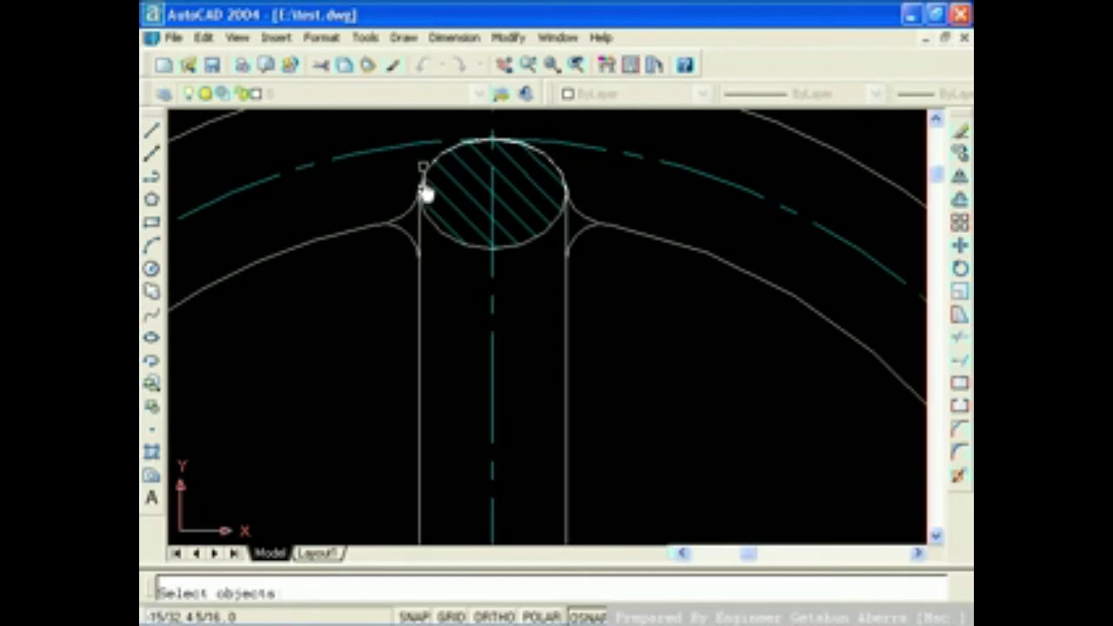
pyautogui.click(422, 168)
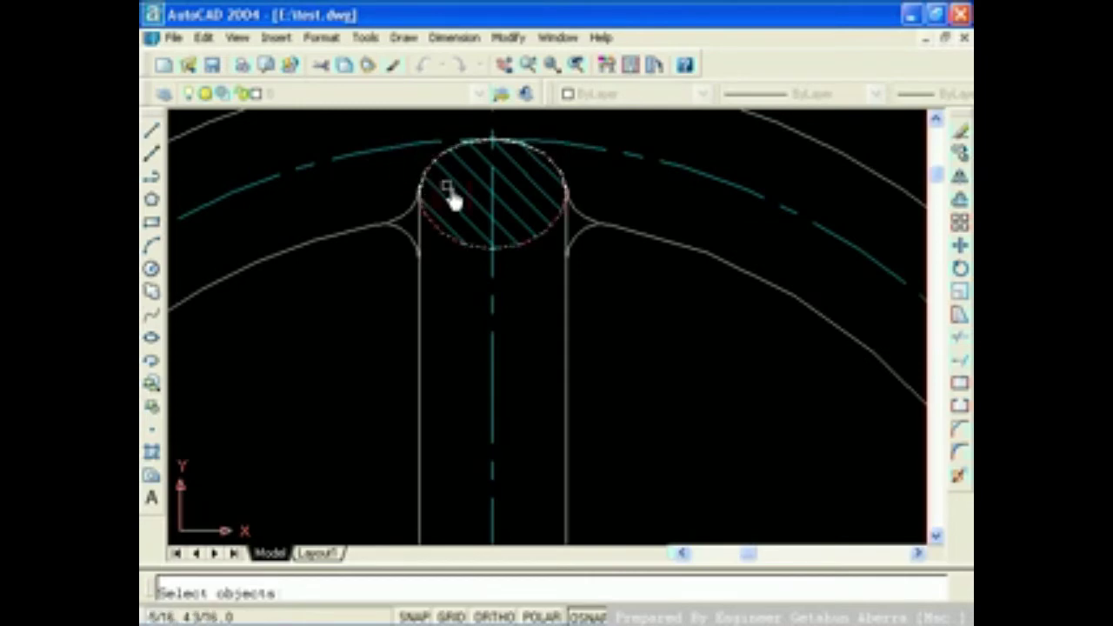
pyautogui.click(457, 185)
pyautogui.press('Return')
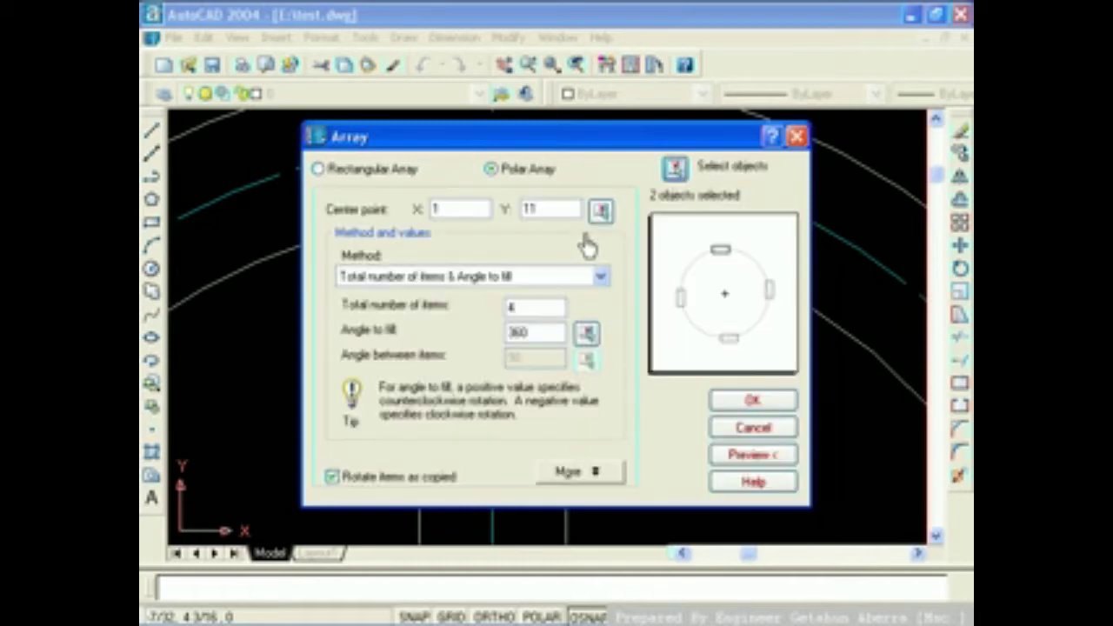
# Set the array centre to the hub centre (0, 0) with a Center snap
pyautogui.click(602, 223)
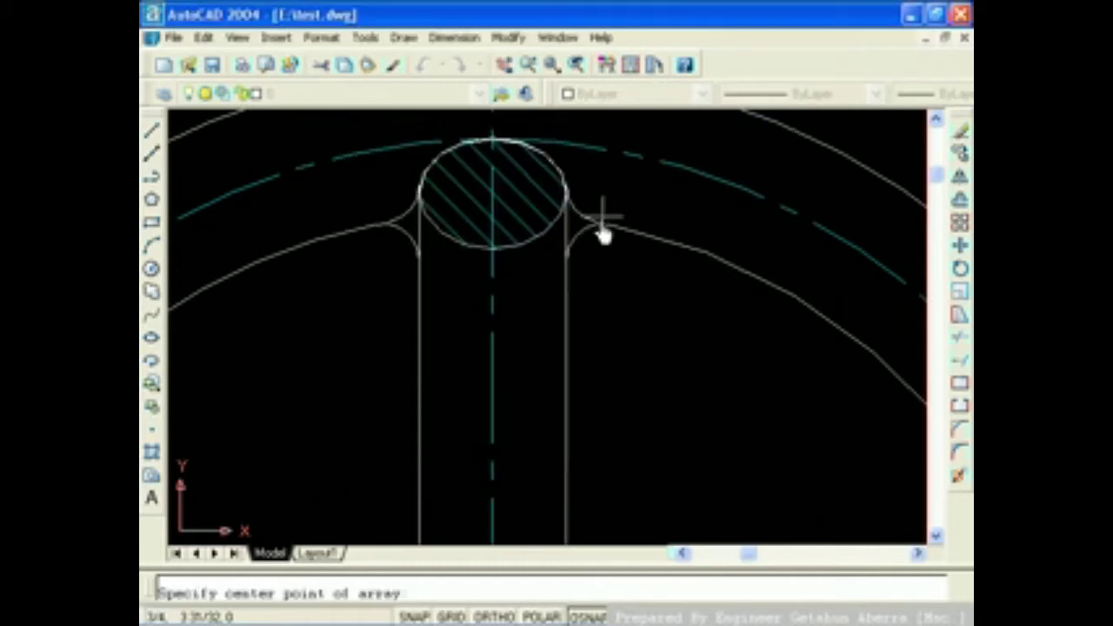
pyautogui.scroll(-2, 551, 310)
pyautogui.scroll(-2, 555, 314)
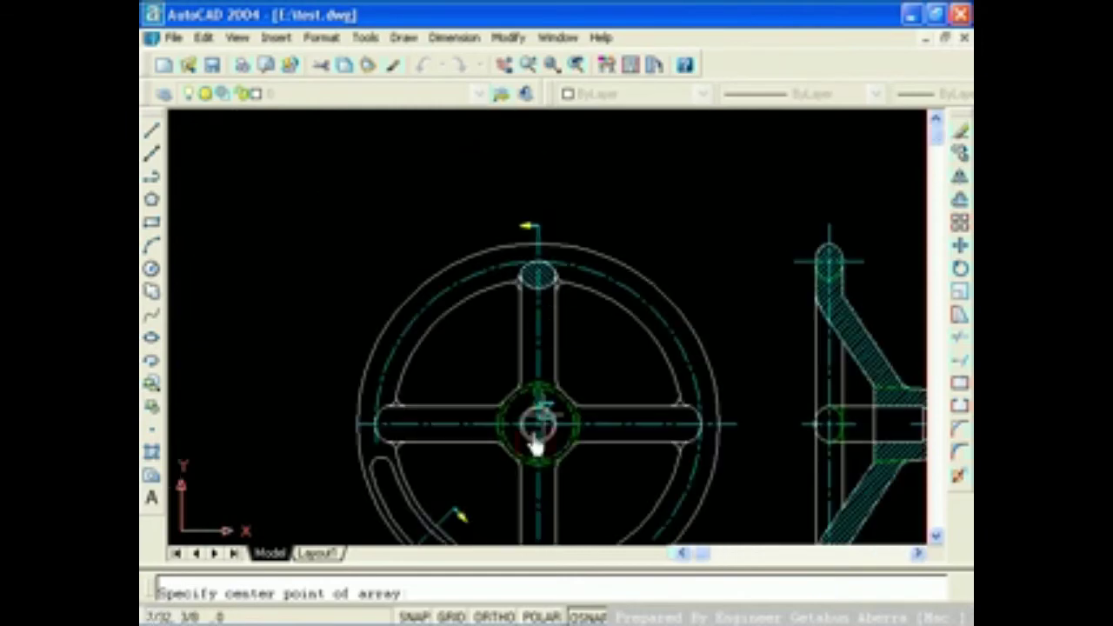
pyautogui.moveTo(542, 424); pyautogui.dragTo(538, 325, button='middle')
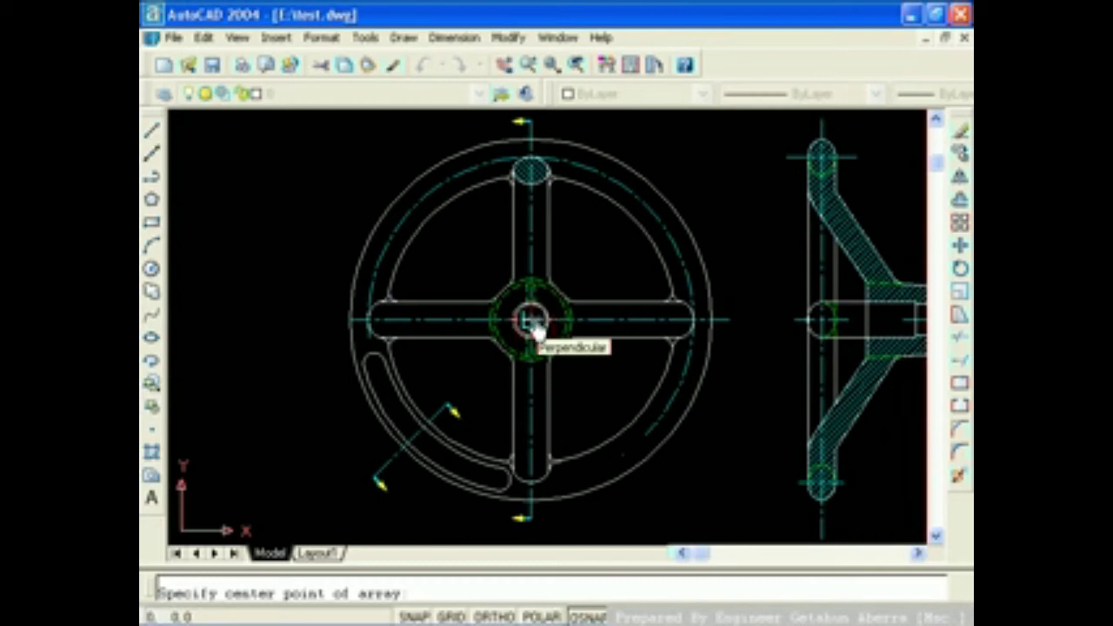
pyautogui.keyDown('shift'); pyautogui.rightClick(533, 324); pyautogui.keyUp('shift')
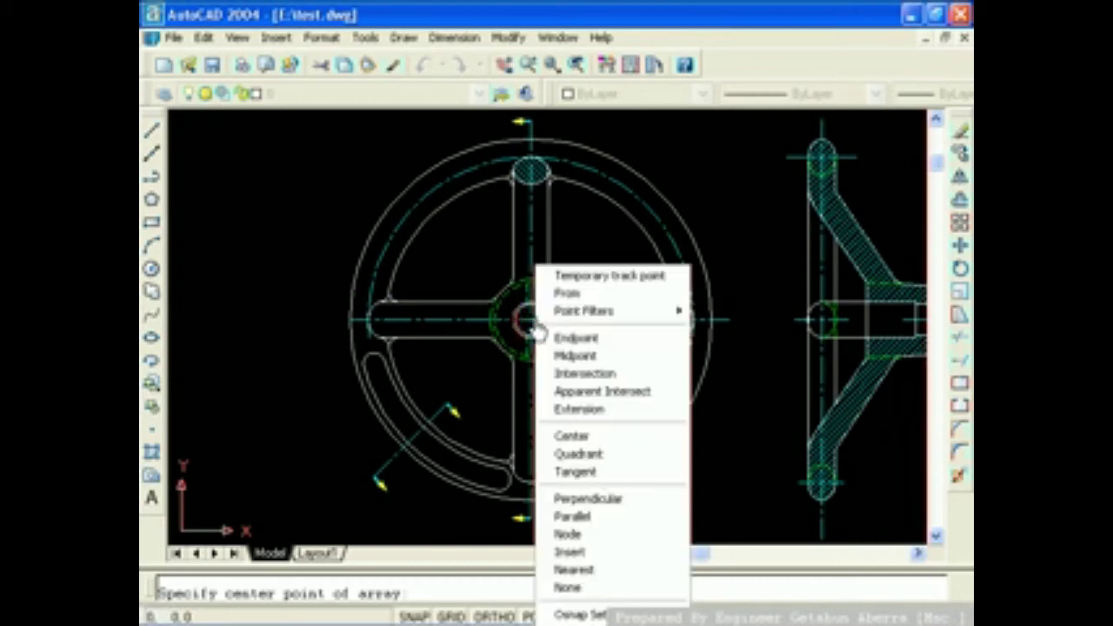
pyautogui.click(572, 436)
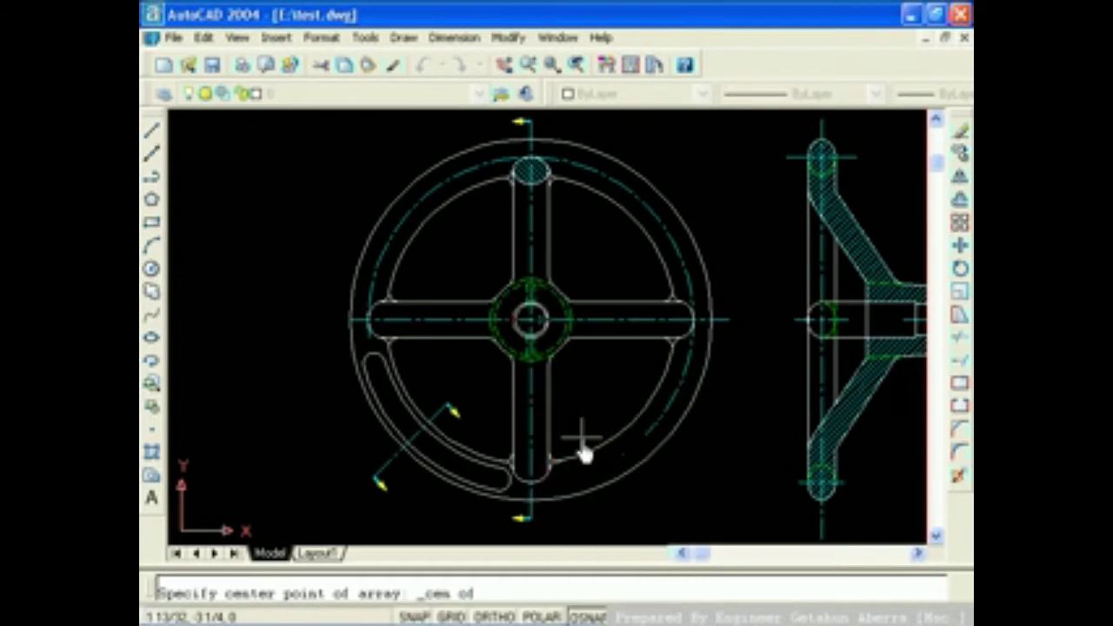
pyautogui.scroll(2, 531, 323)
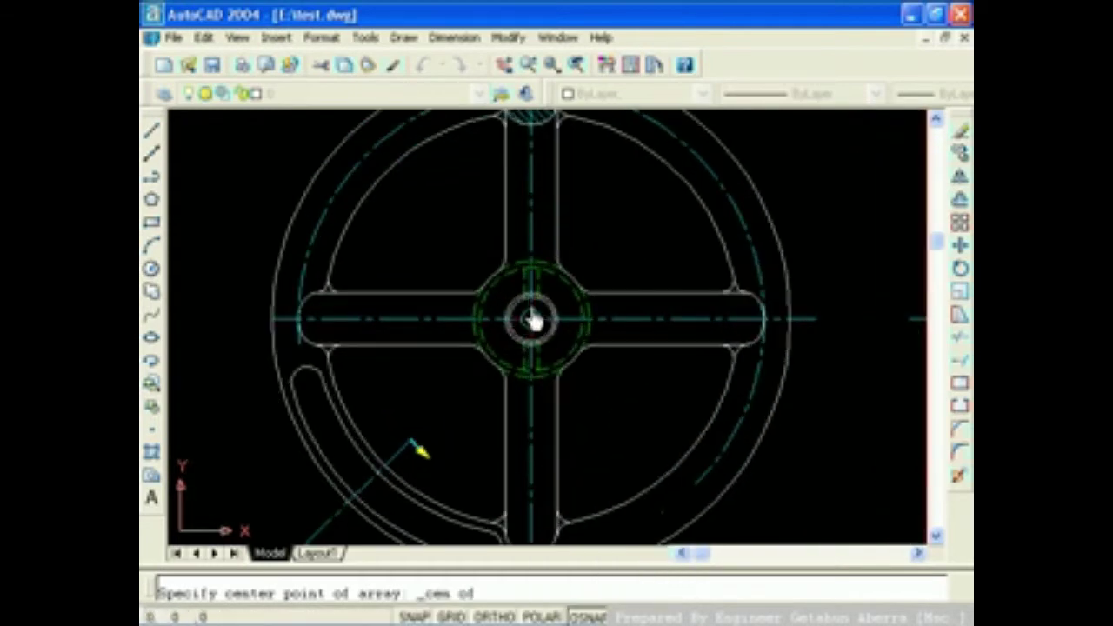
pyautogui.click(533, 328)
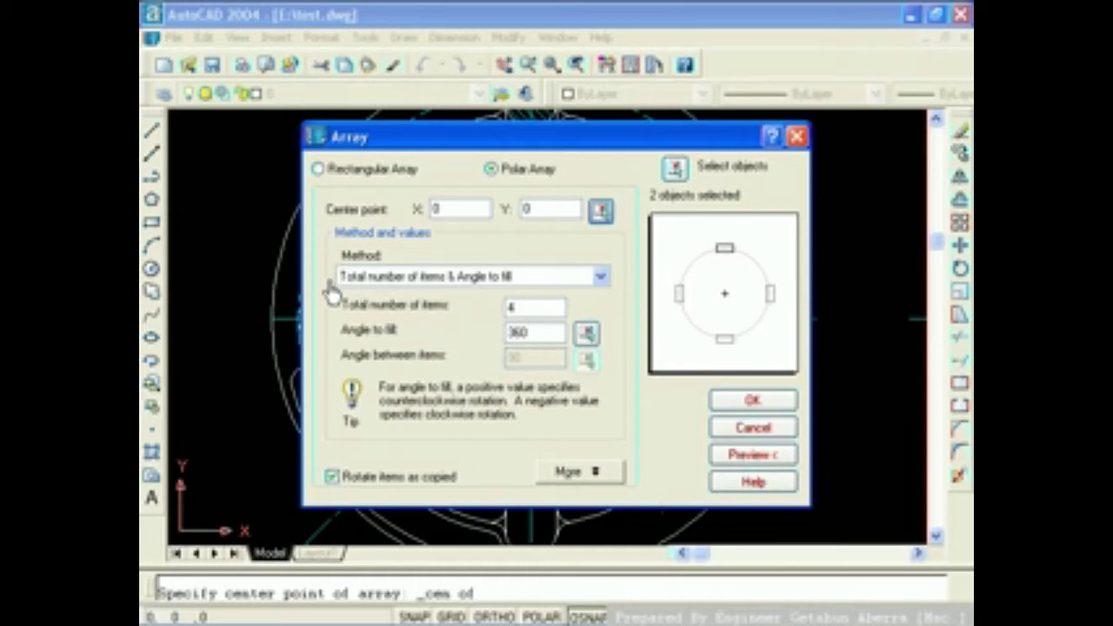
# Change the polar array to 12 total items with 360° angle to fill
pyautogui.moveTo(333, 294); pyautogui.dragTo(522, 309)
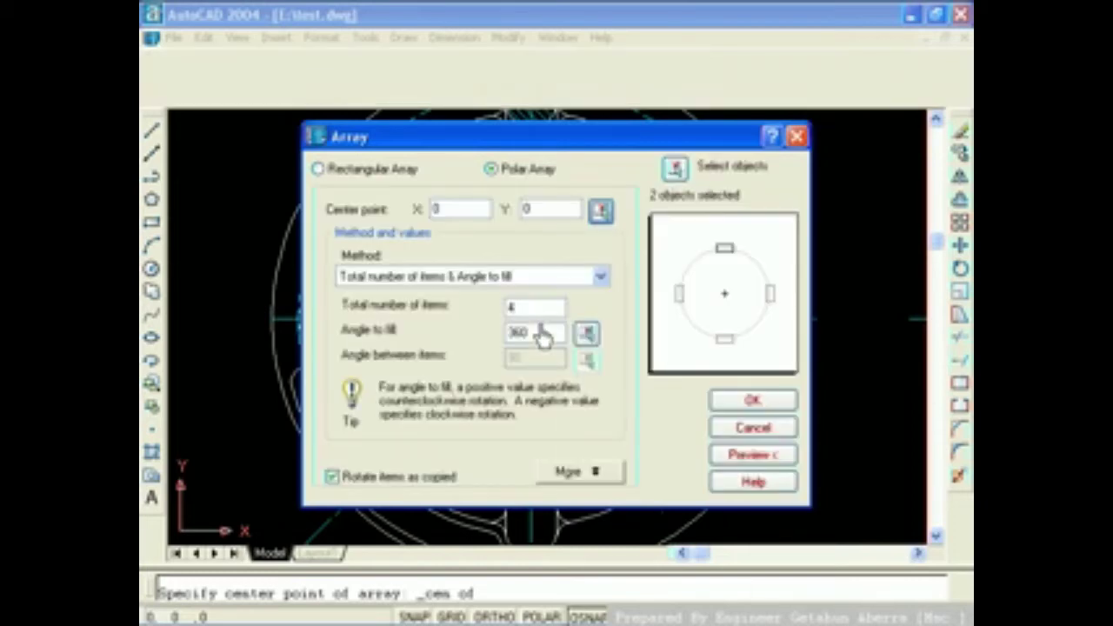
pyautogui.click(517, 317)
pyautogui.press('BackSpace')
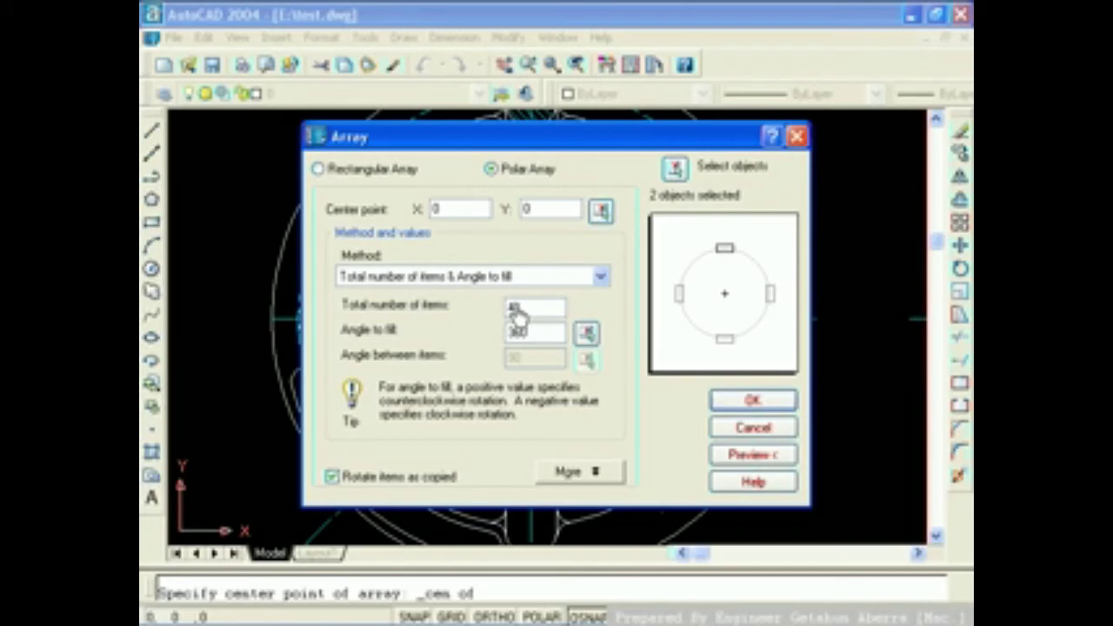
pyautogui.write('1')
pyautogui.write('2')
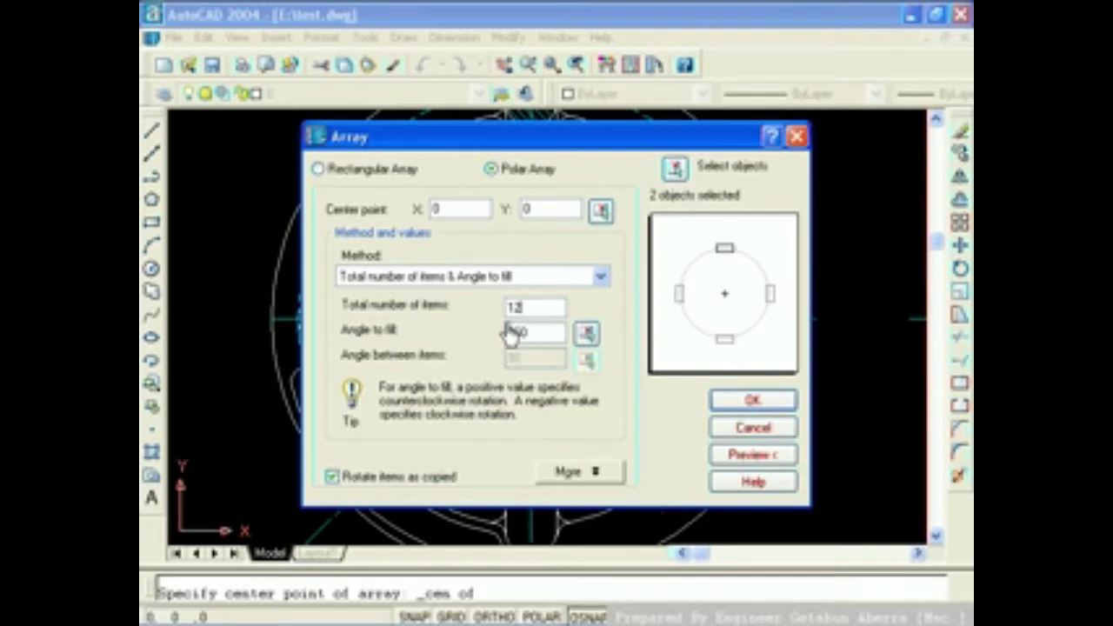
pyautogui.moveTo(510, 332); pyautogui.dragTo(541, 353)
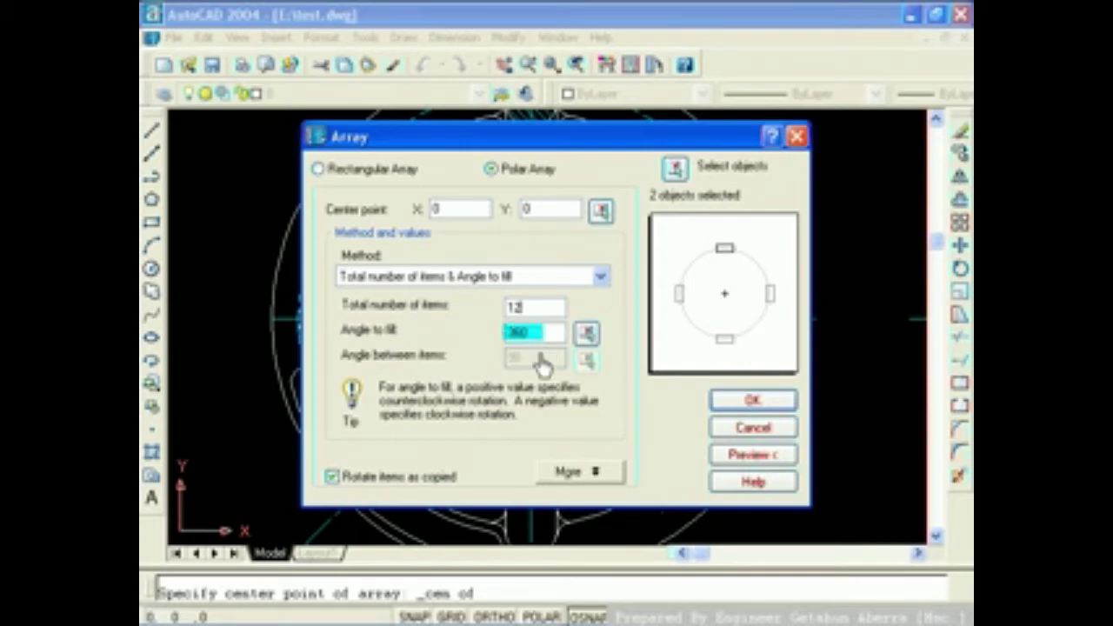
pyautogui.press('Tab')
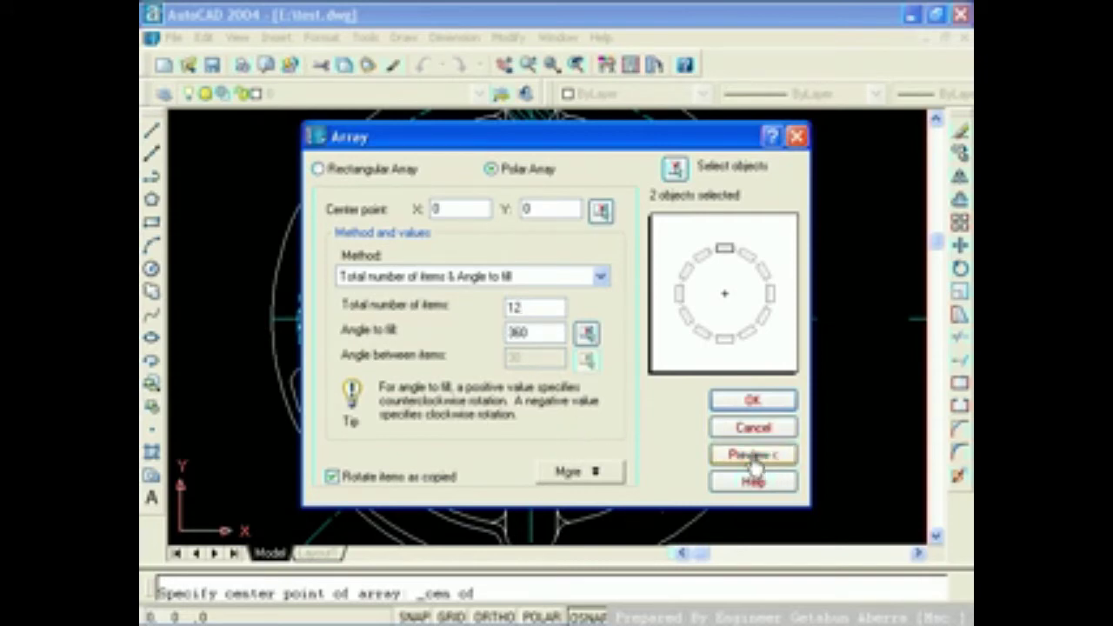
# Preview the 12-item array, return to the settings, and preview it again
pyautogui.click(754, 456)
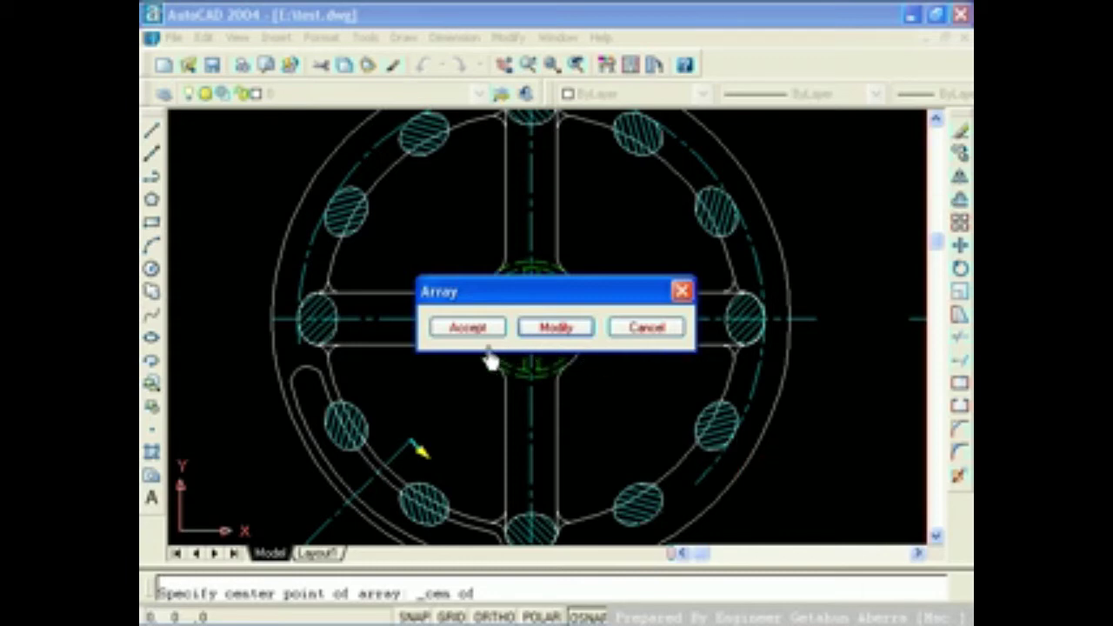
pyautogui.click(561, 329)
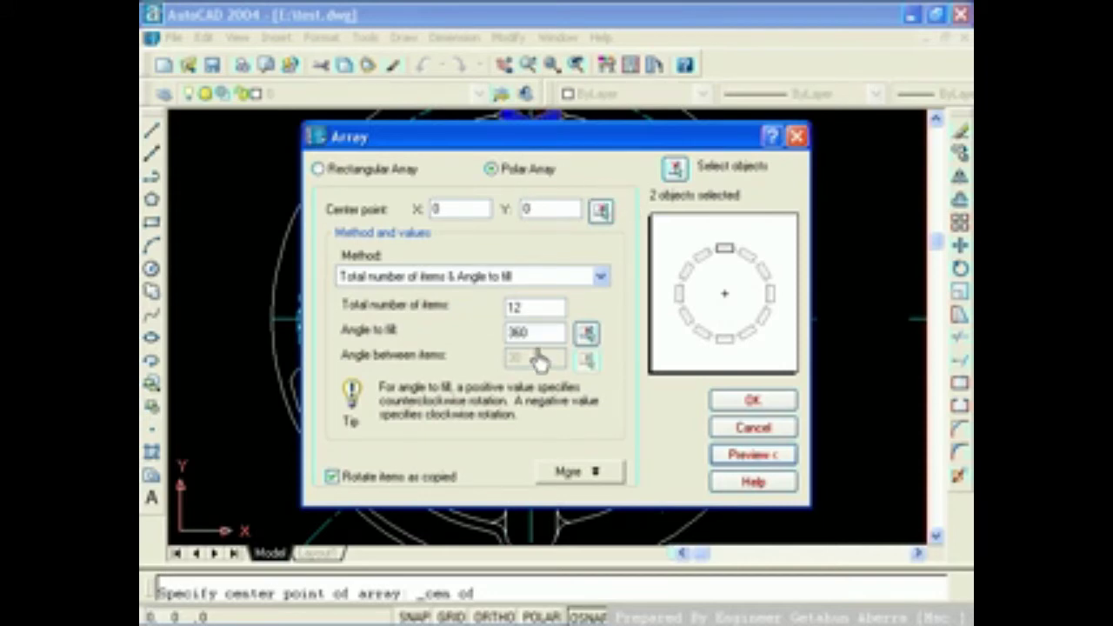
pyautogui.click(741, 461)
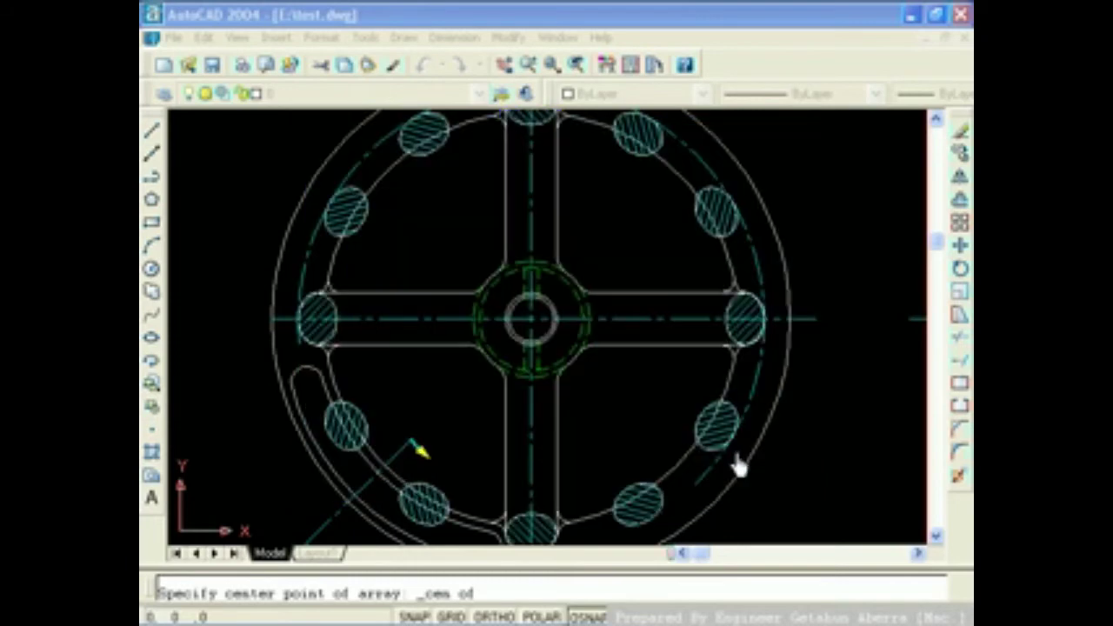
# Undo the 12-item array of hatched ellipses and make Magenta the current colour
pyautogui.click(469, 328)
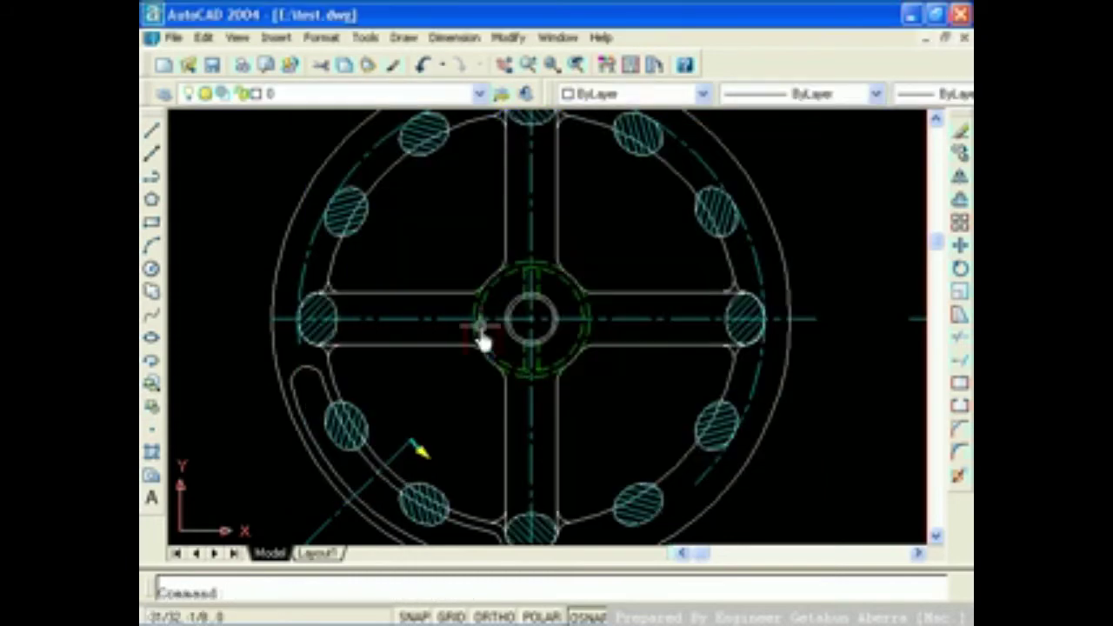
pyautogui.hotkey('ctrl', 'z')
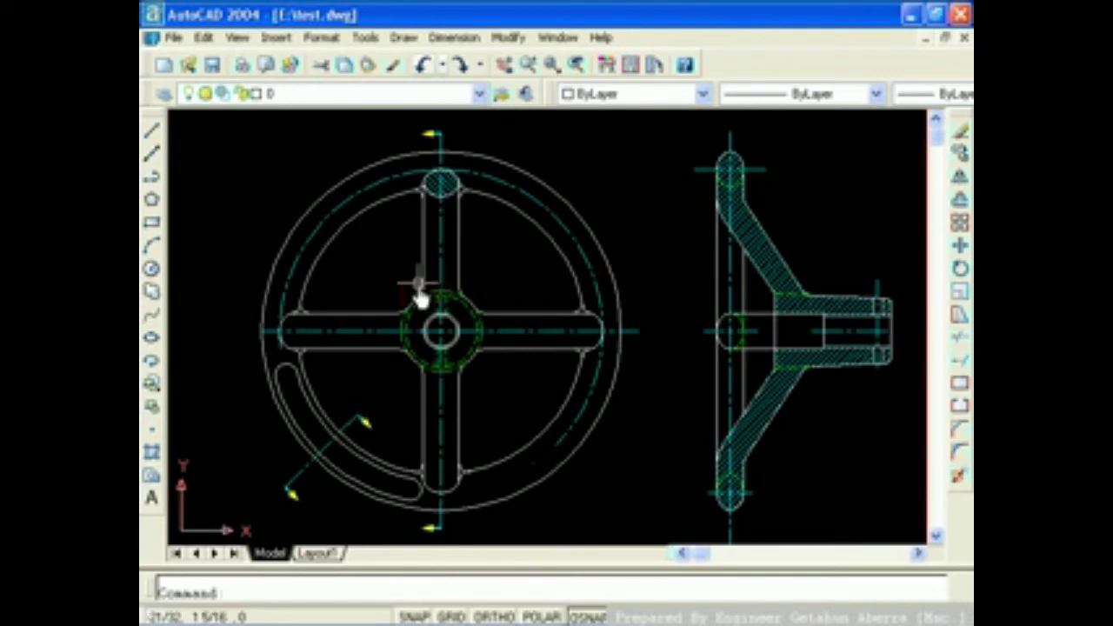
pyautogui.click(703, 94)
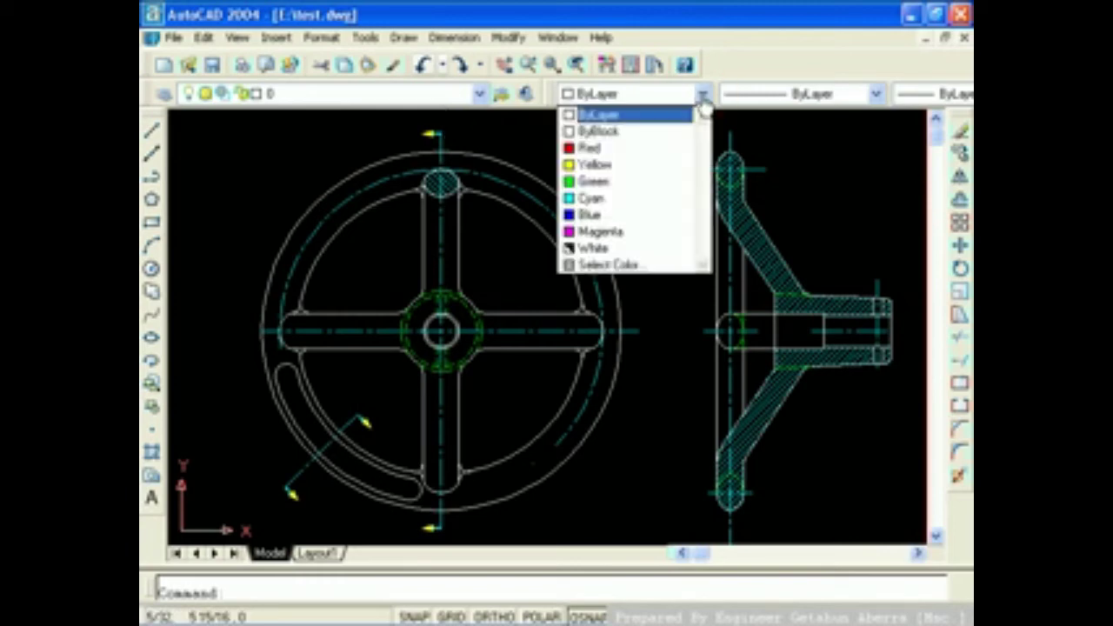
pyautogui.click(596, 233)
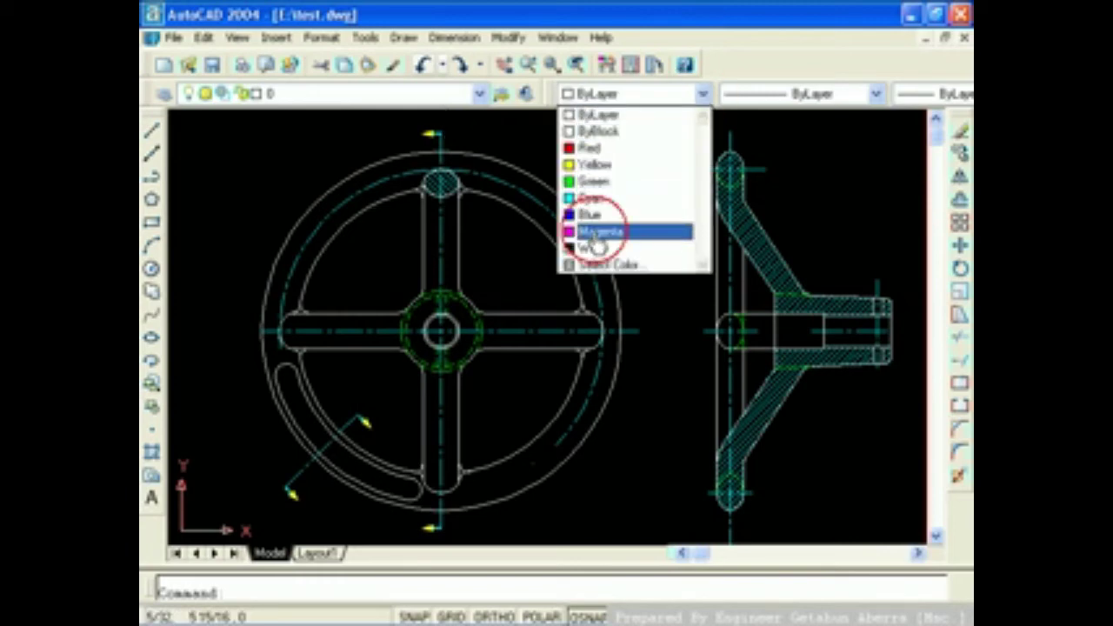
# Draw a small circle centred where the horizontal centreline meets the right side of the rim
pyautogui.click(152, 269)
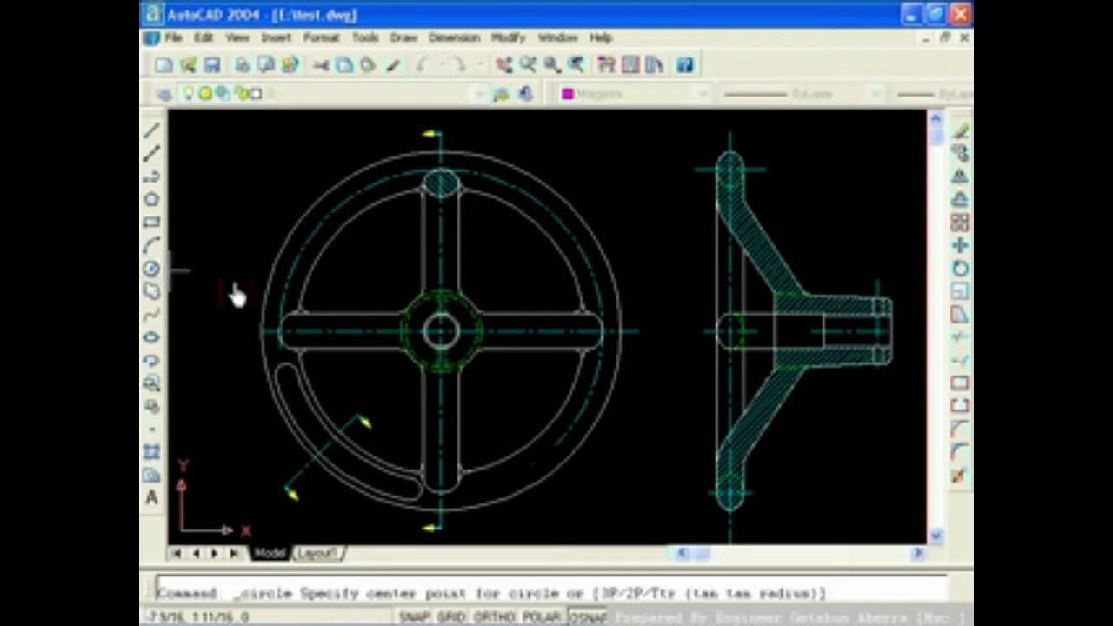
pyautogui.click(620, 331)
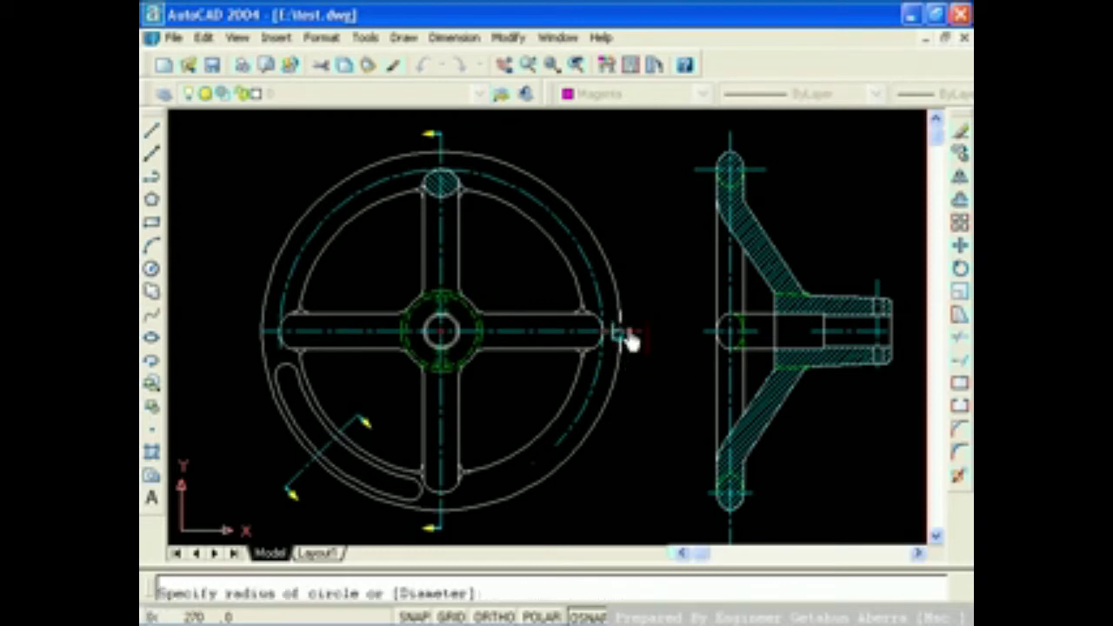
pyautogui.scroll(2, 635, 326)
pyautogui.scroll(1, 634, 320)
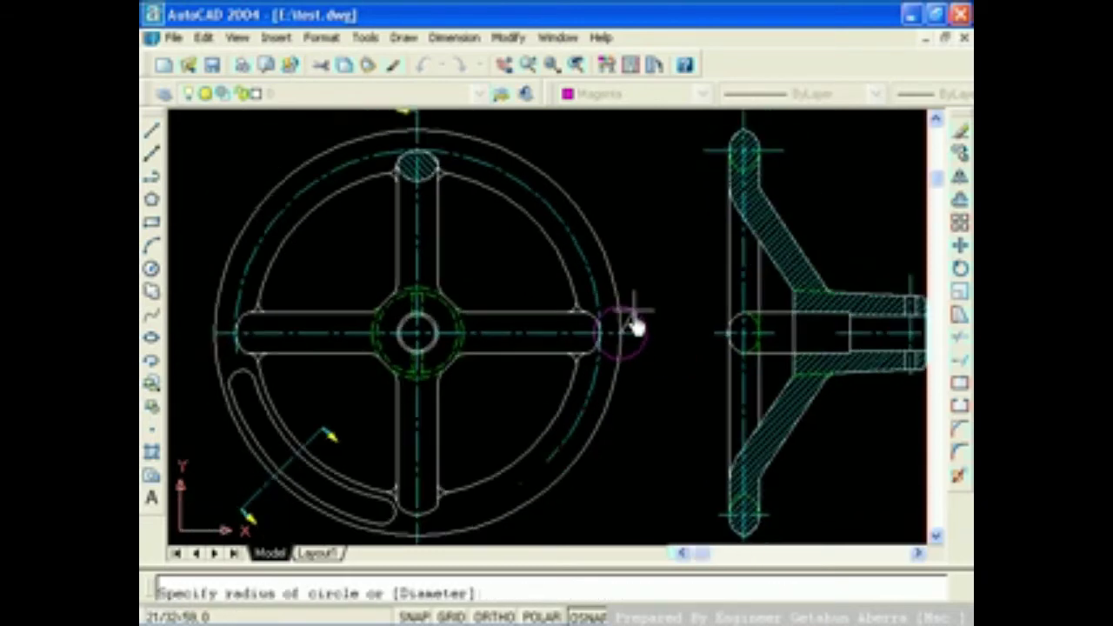
pyautogui.scroll(3, 634, 320)
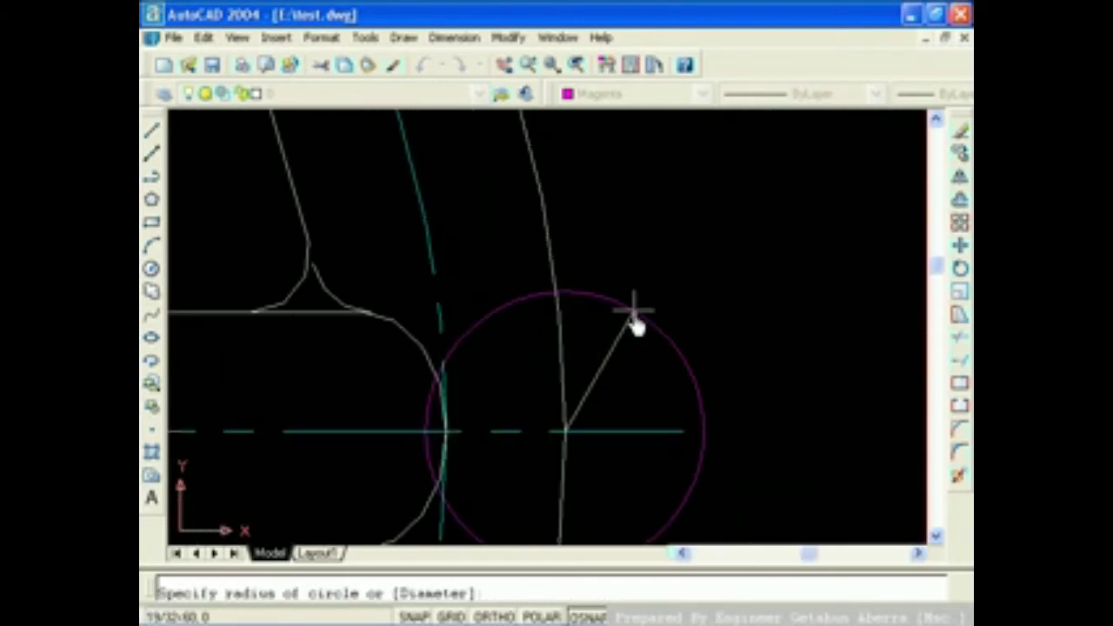
pyautogui.click(609, 393)
pyautogui.scroll(-2, 661, 296)
pyautogui.scroll(-3, 658, 292)
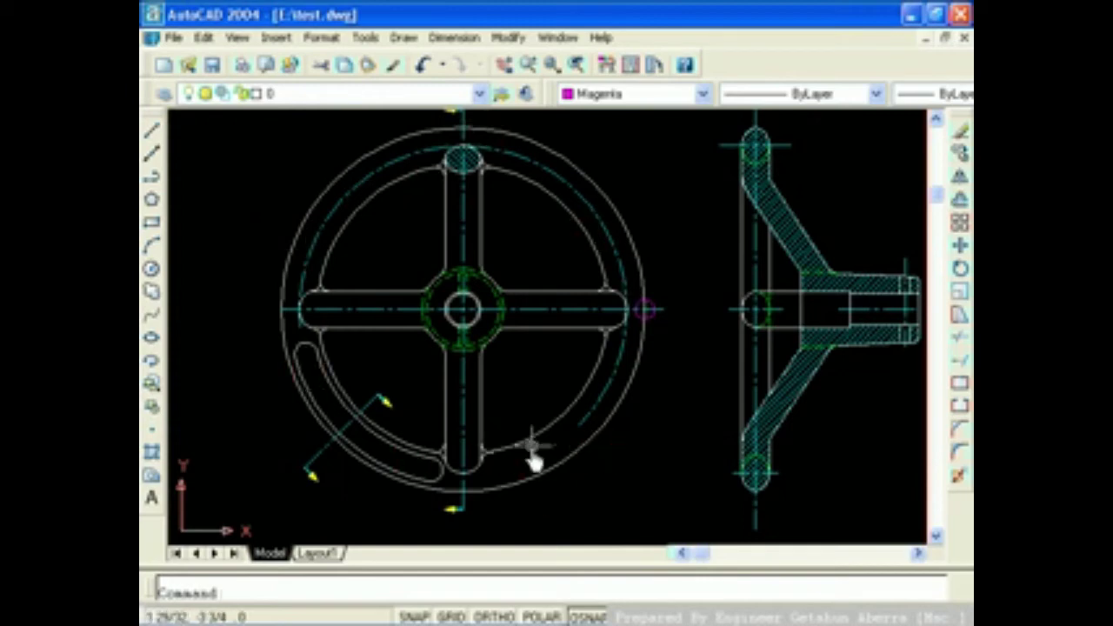
# Start an array with the small magenta circle selected as its object
pyautogui.click(508, 38)
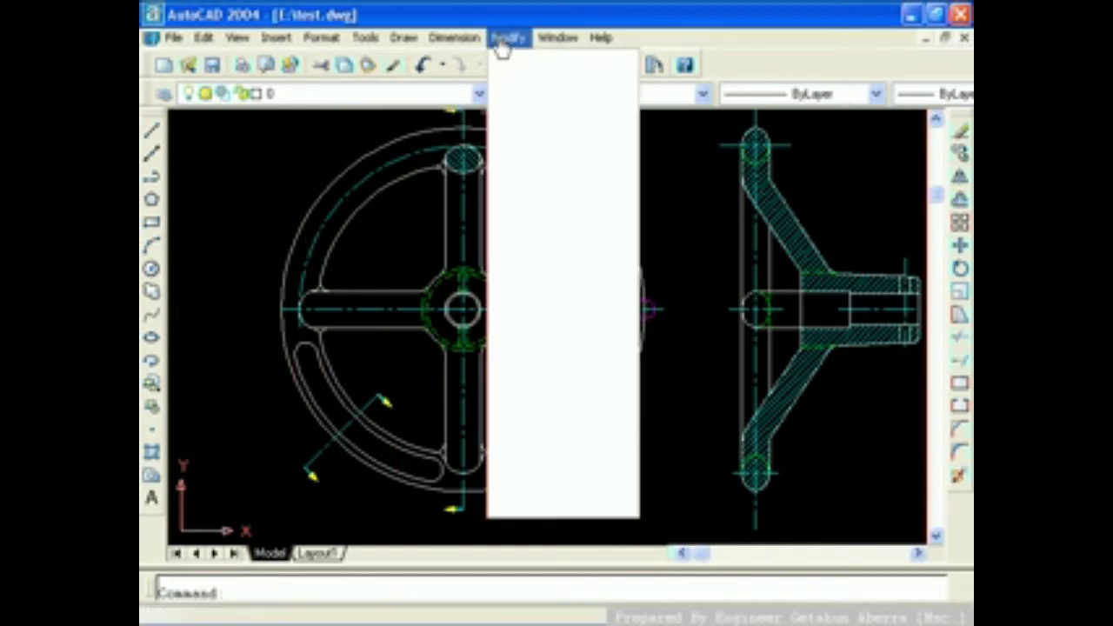
pyautogui.click(555, 244)
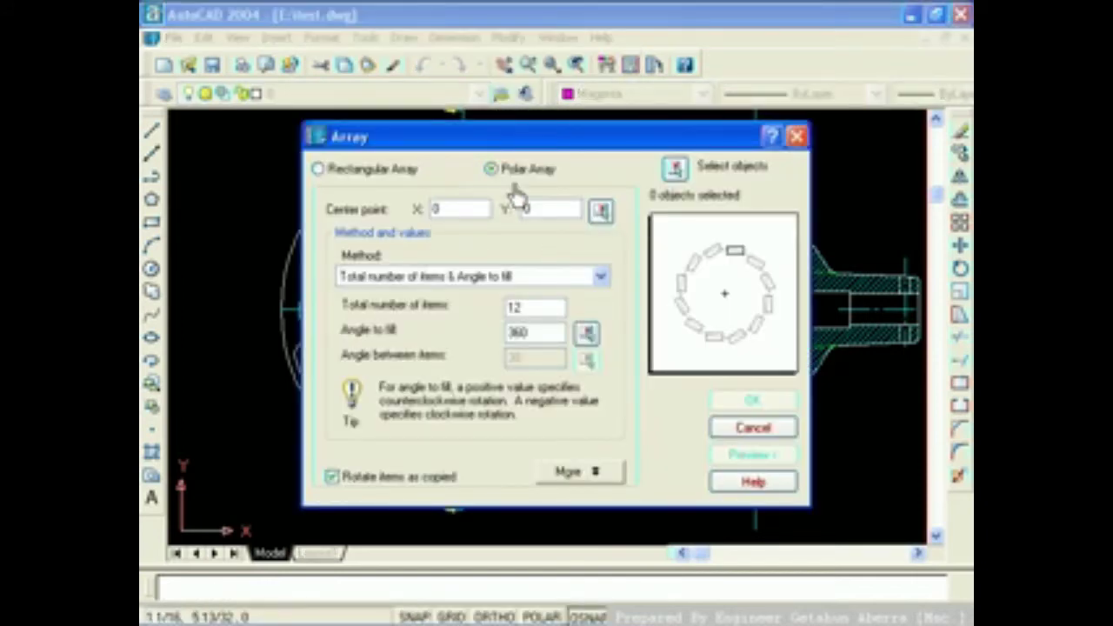
pyautogui.click(675, 168)
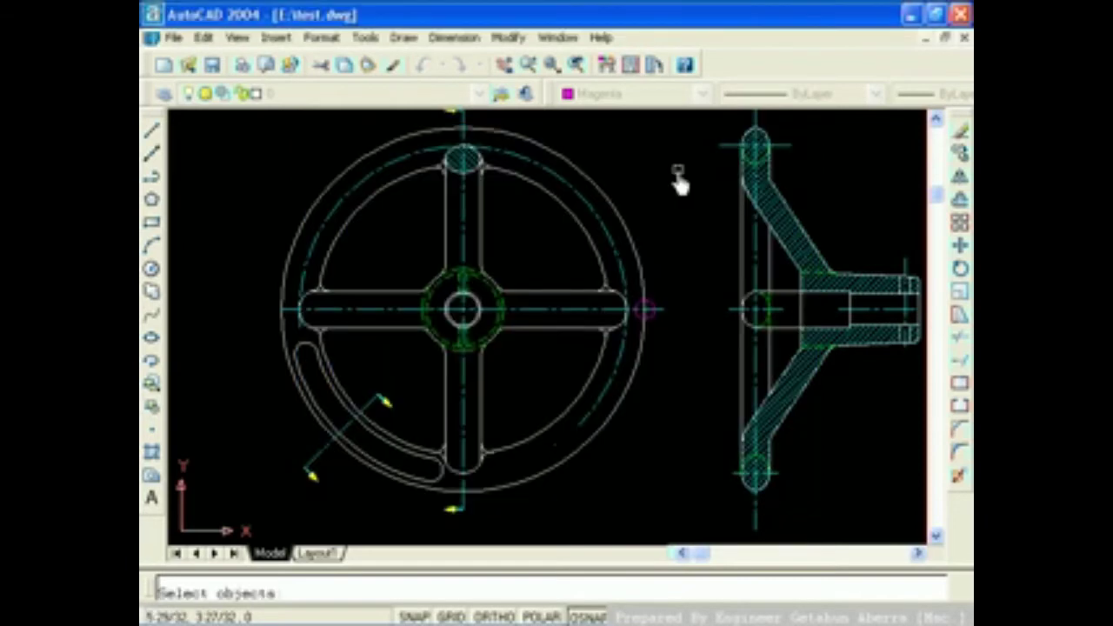
pyautogui.click(648, 305)
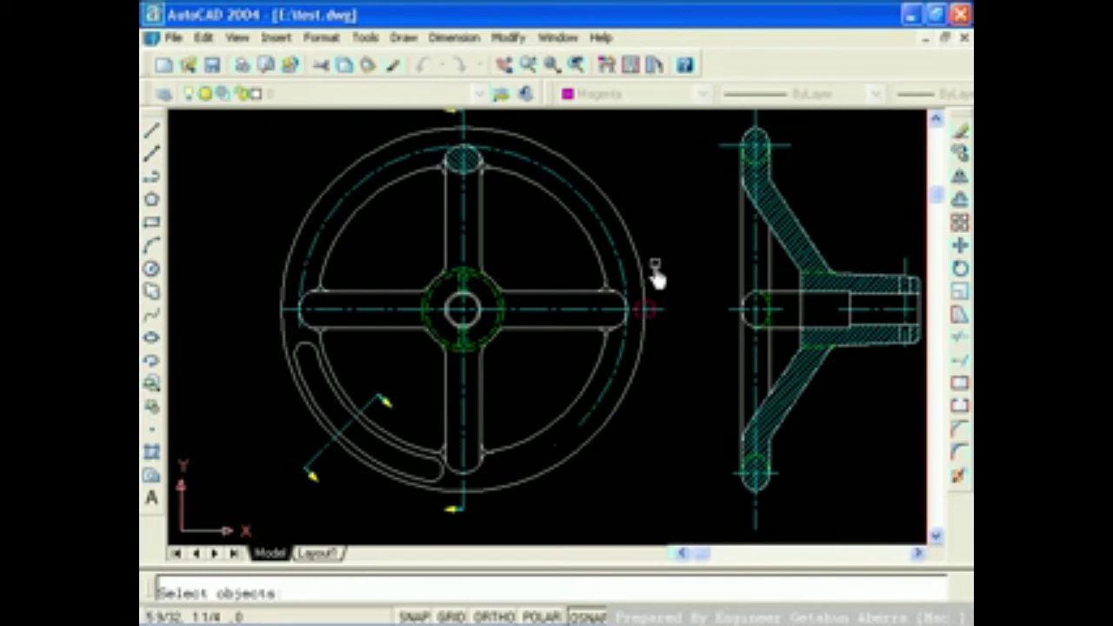
pyautogui.rightClick(657, 275)
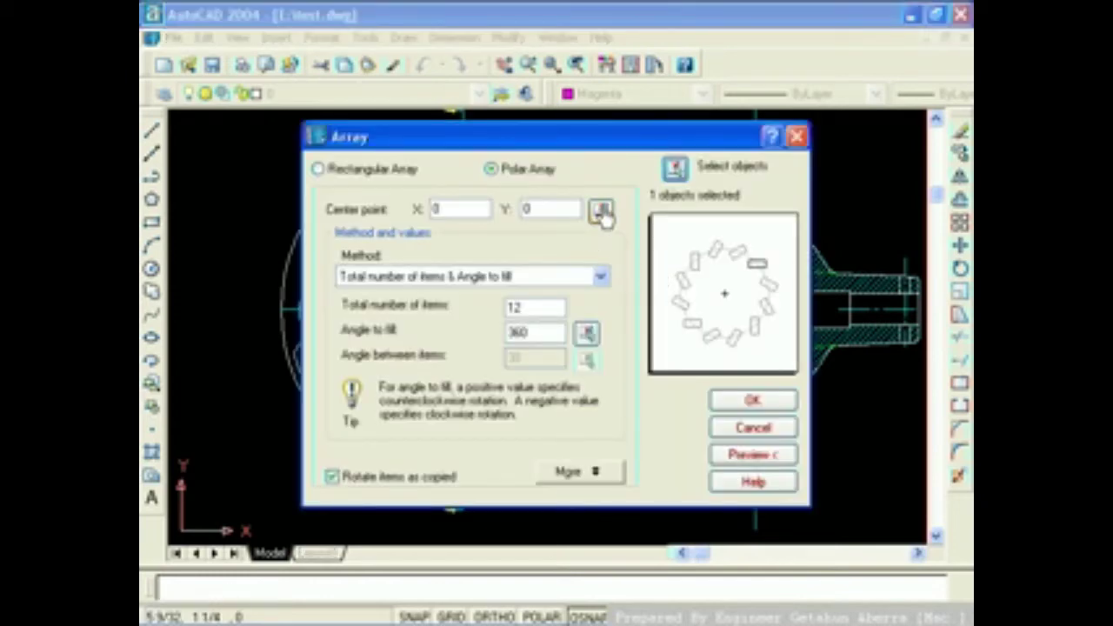
# Polar-array the circle 24 times about the hub centre, using Center snap, and accept
pyautogui.click(601, 211)
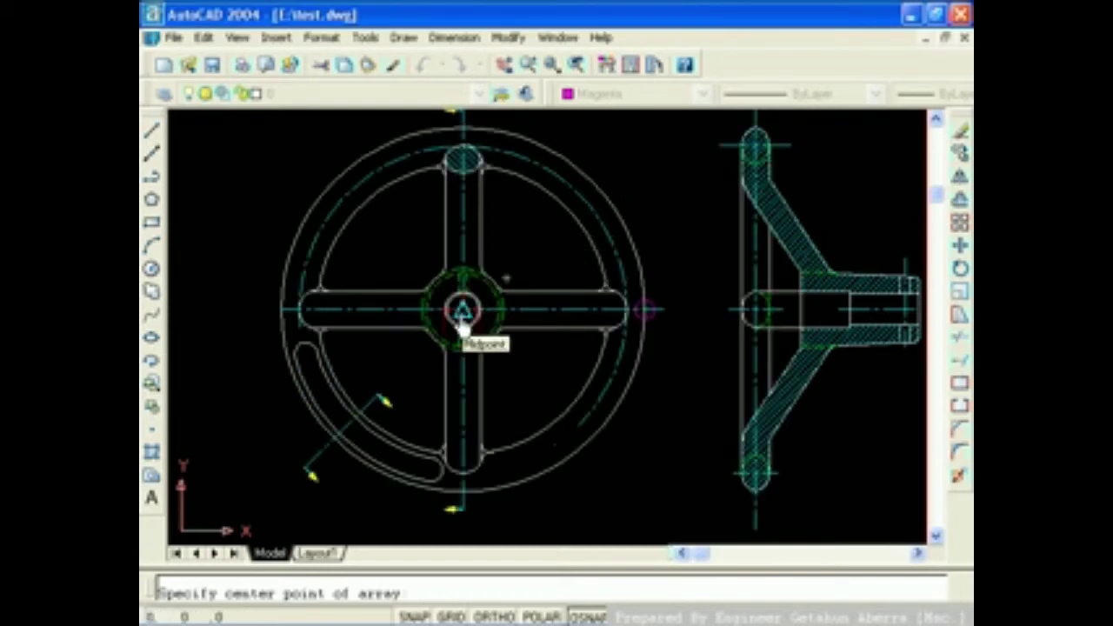
pyautogui.keyDown('shift'); pyautogui.rightClick(462, 324); pyautogui.keyUp('shift')
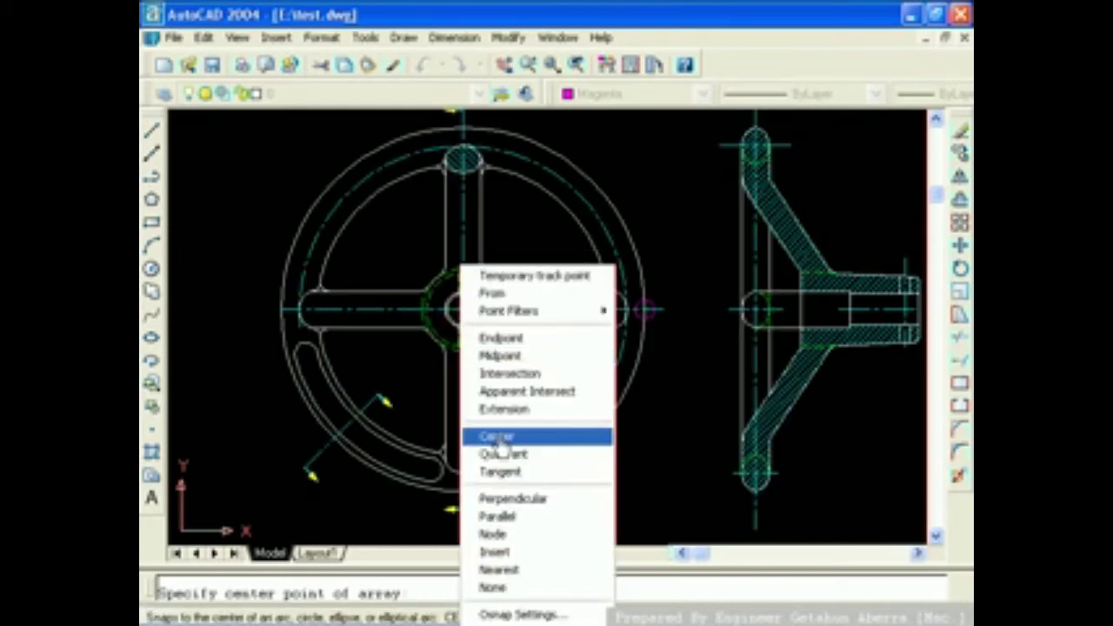
pyautogui.click(503, 437)
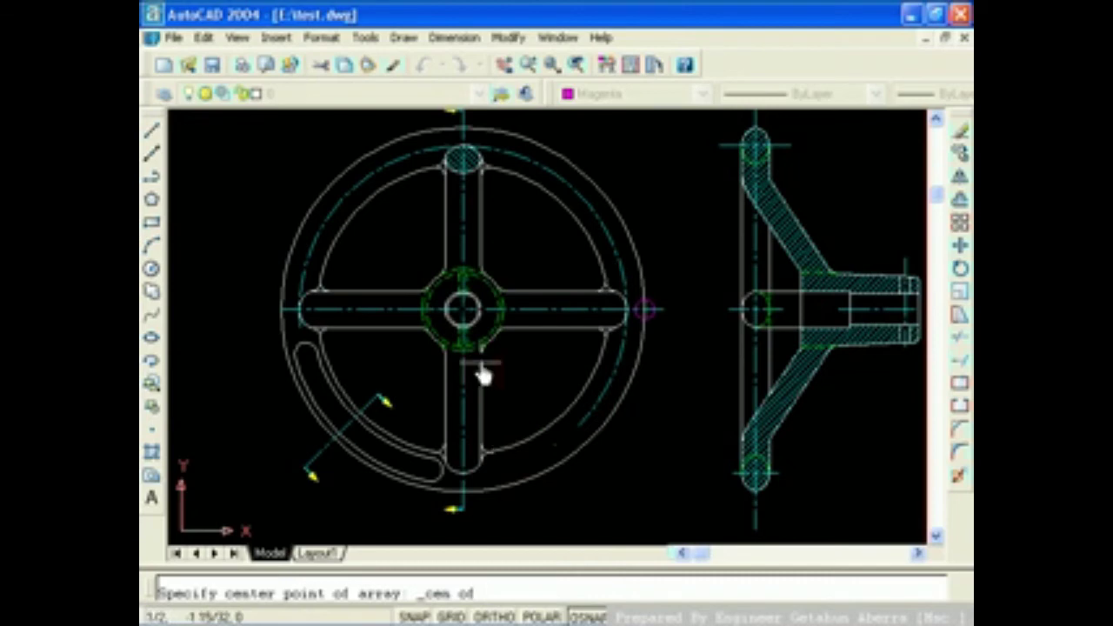
pyautogui.click(461, 318)
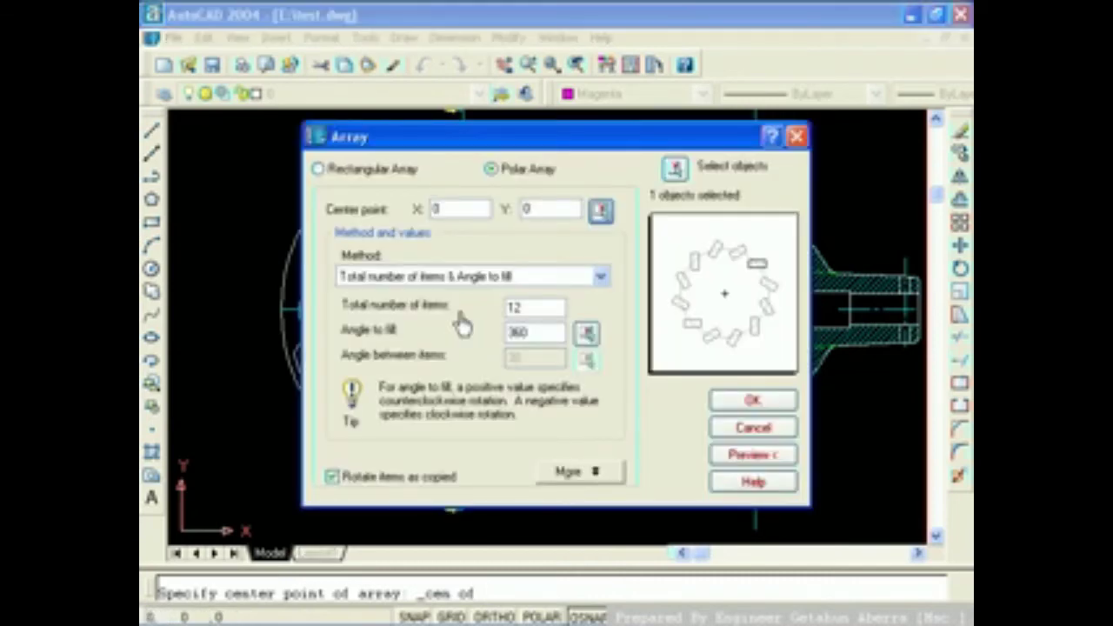
pyautogui.doubleClick(527, 307)
pyautogui.write('24')
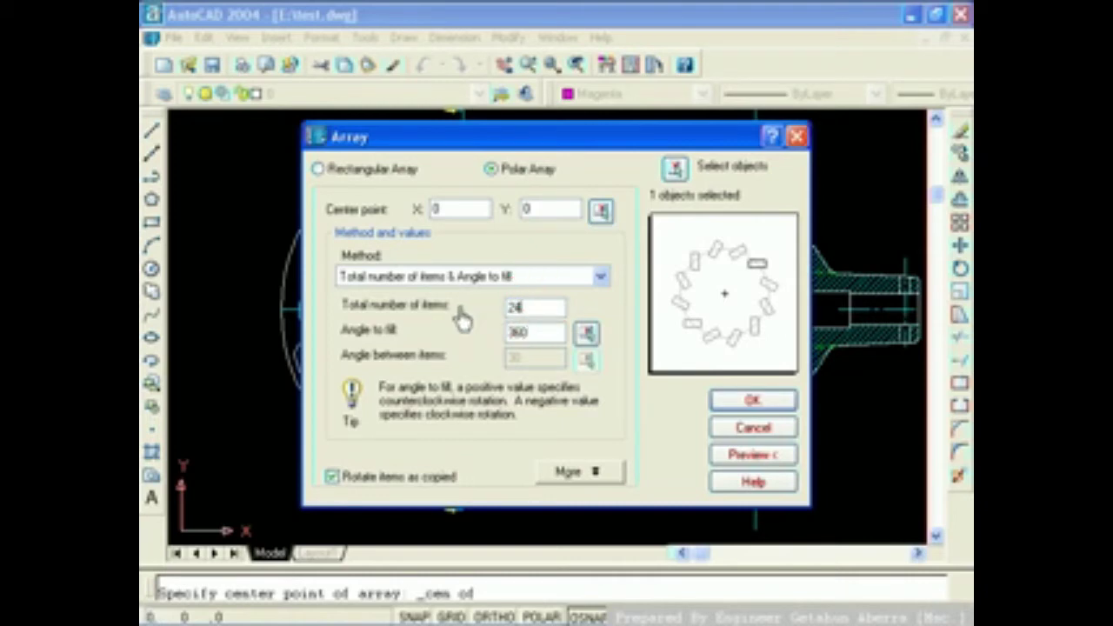
pyautogui.click(752, 461)
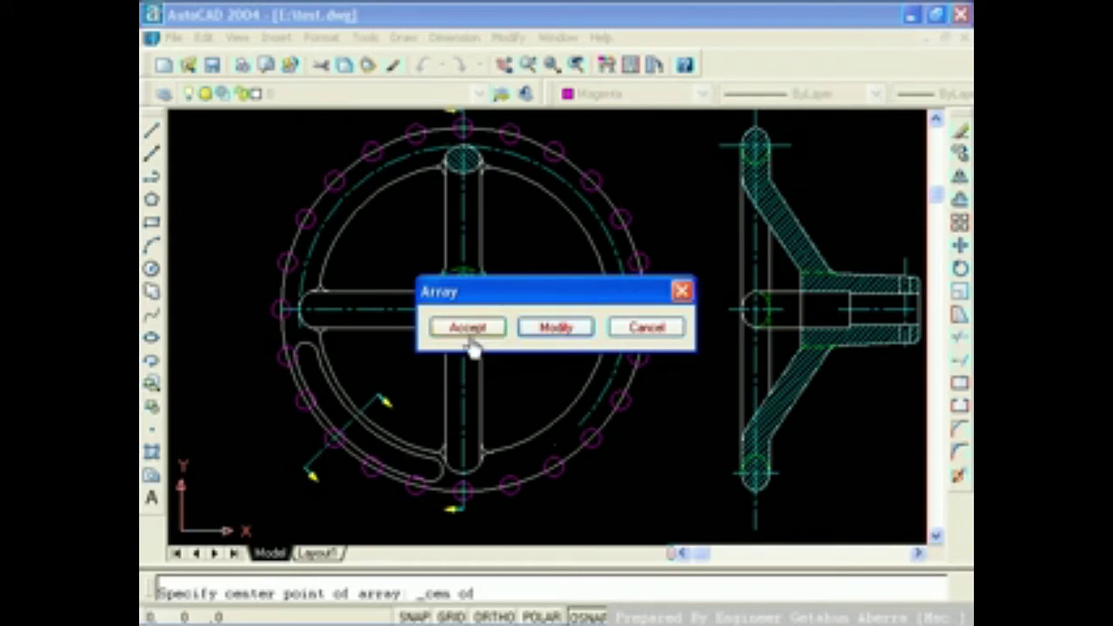
pyautogui.click(469, 342)
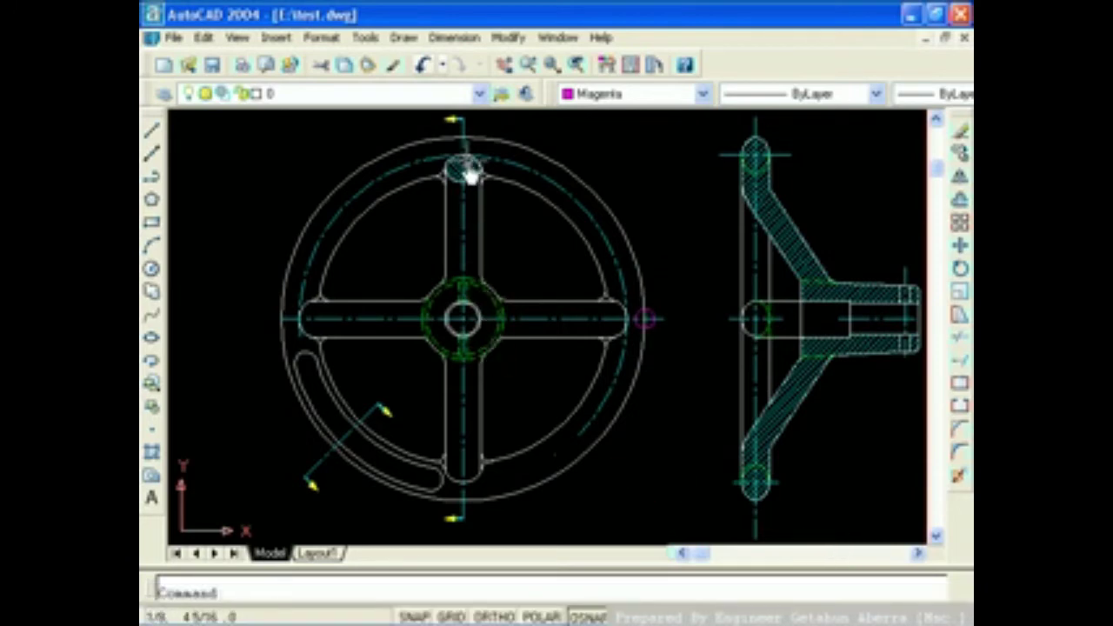
pyautogui.click(508, 39)
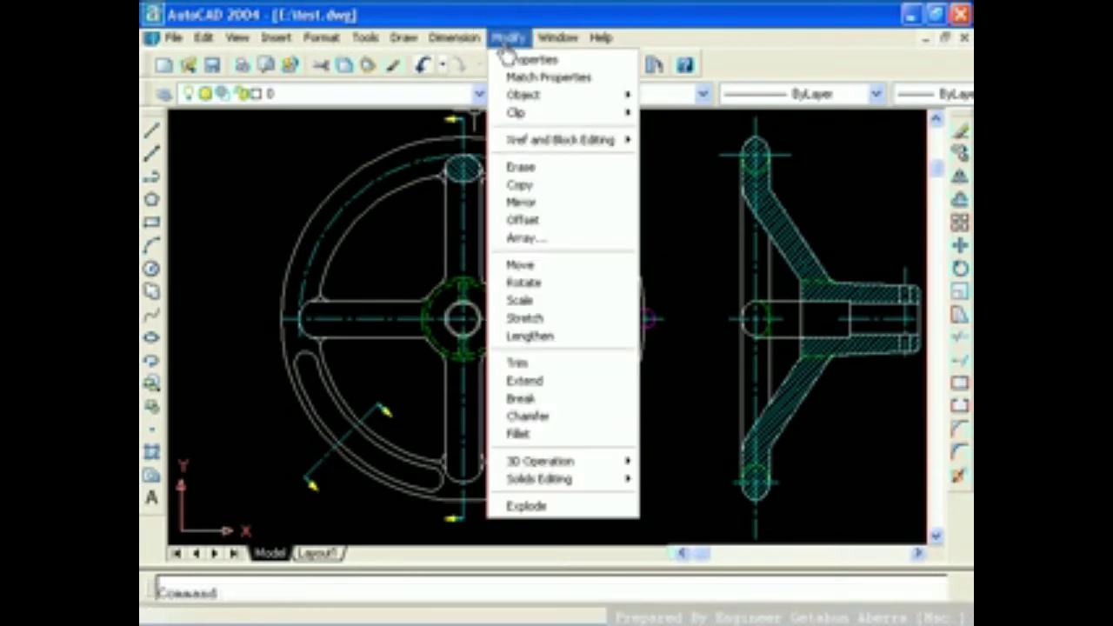
# Set up a polar array of the magenta circle centred on the wheel centre
pyautogui.click(527, 240)
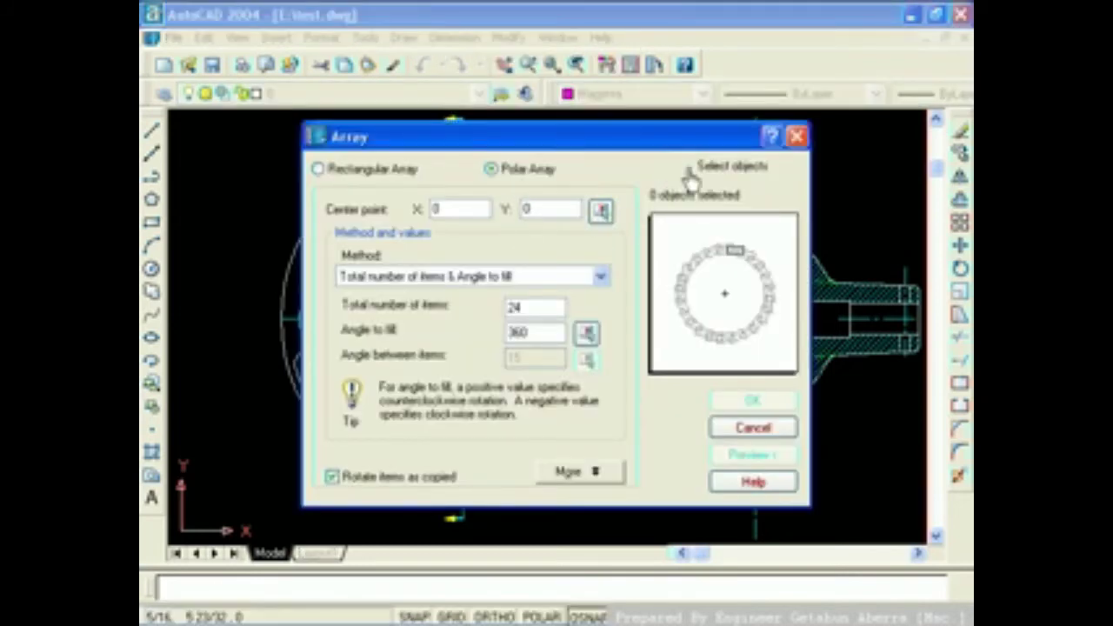
pyautogui.click(675, 169)
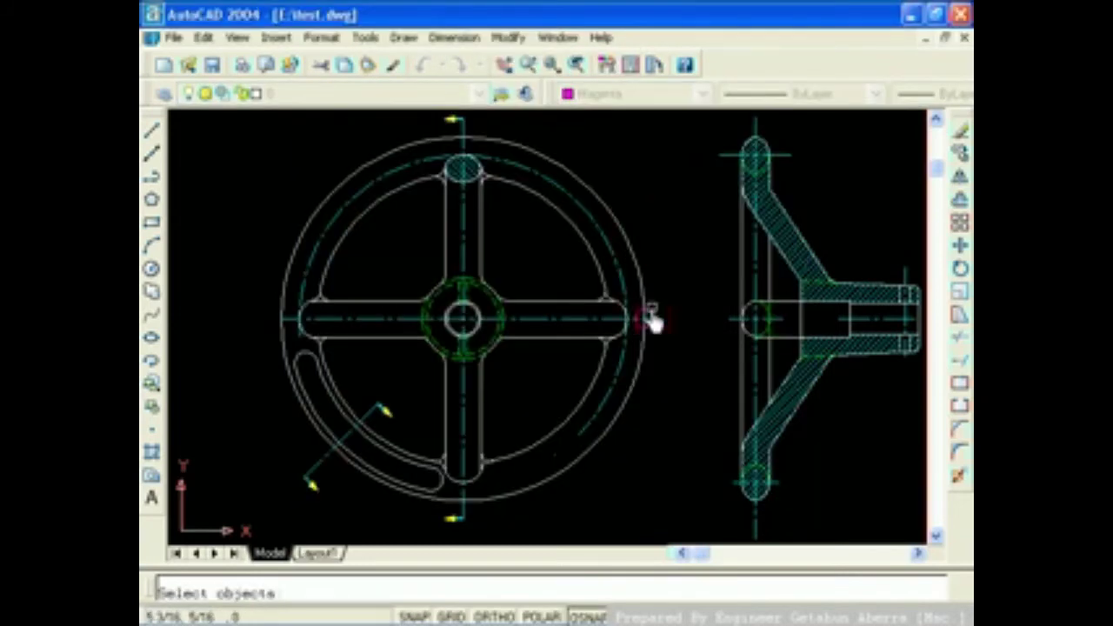
pyautogui.click(654, 263)
pyautogui.press('Return')
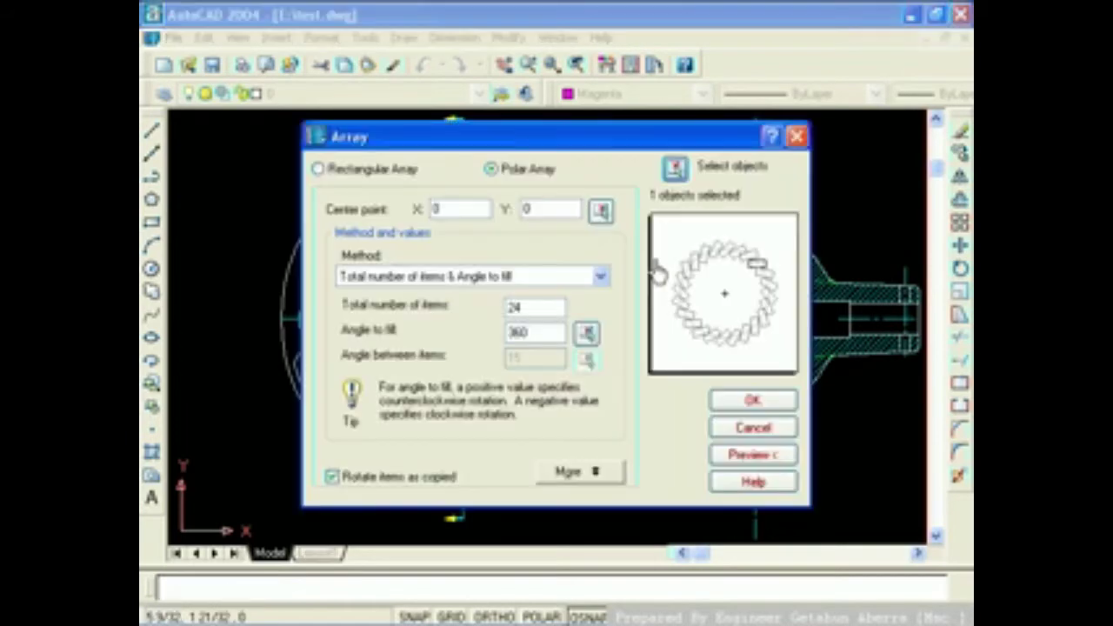
pyautogui.click(602, 213)
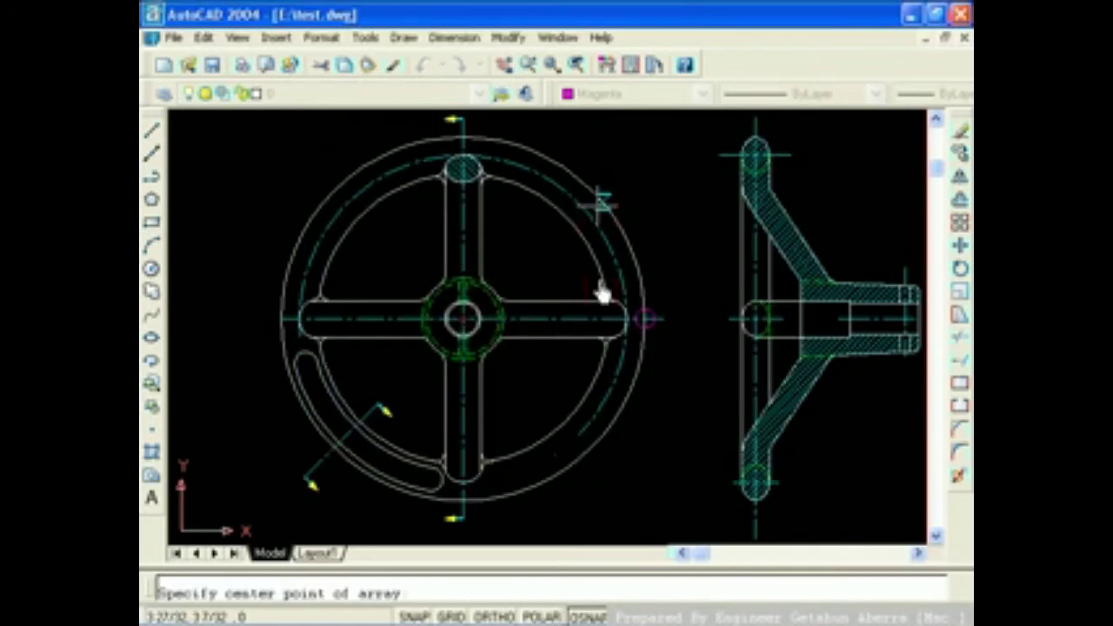
pyautogui.click(464, 336)
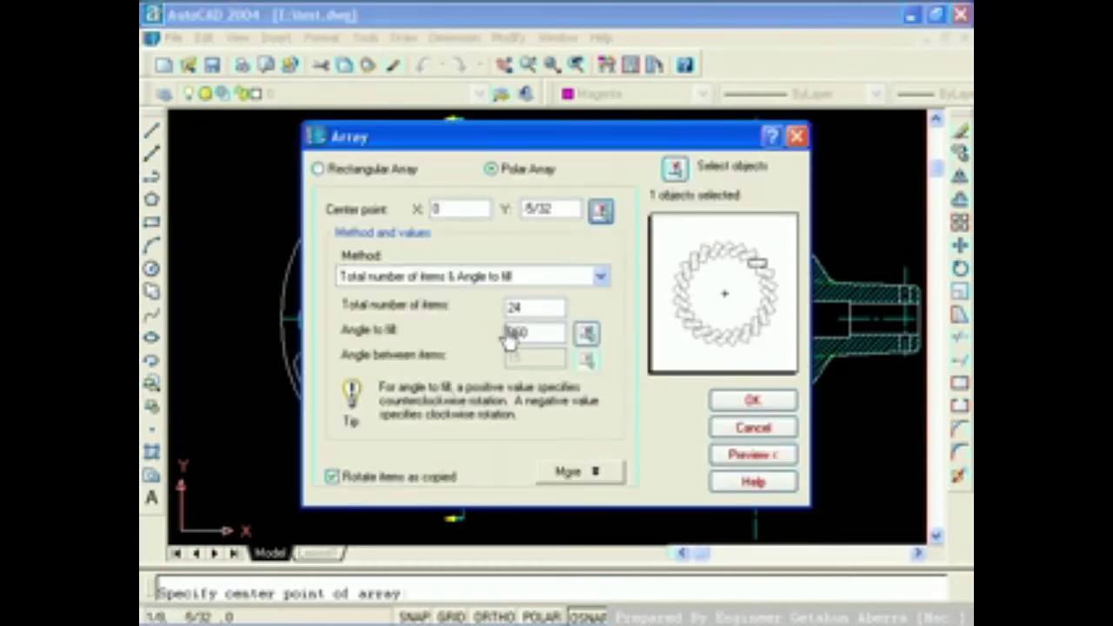
# Use 8 items with 30° between items, preview and accept the ring of circles
pyautogui.click(600, 276)
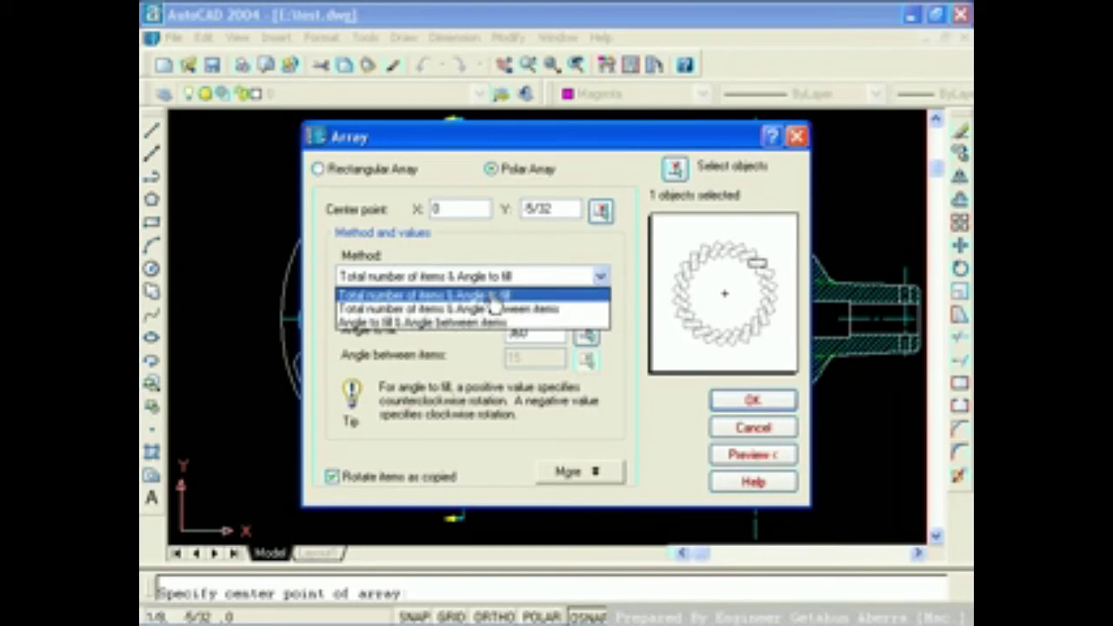
pyautogui.click(426, 310)
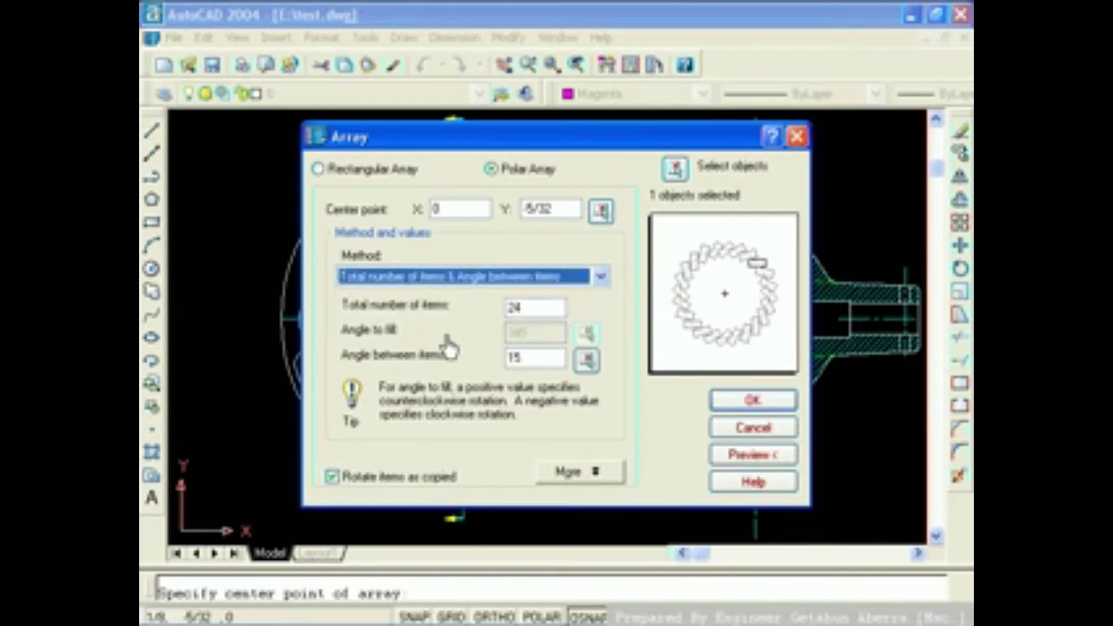
pyautogui.doubleClick(532, 322)
pyautogui.write('8')
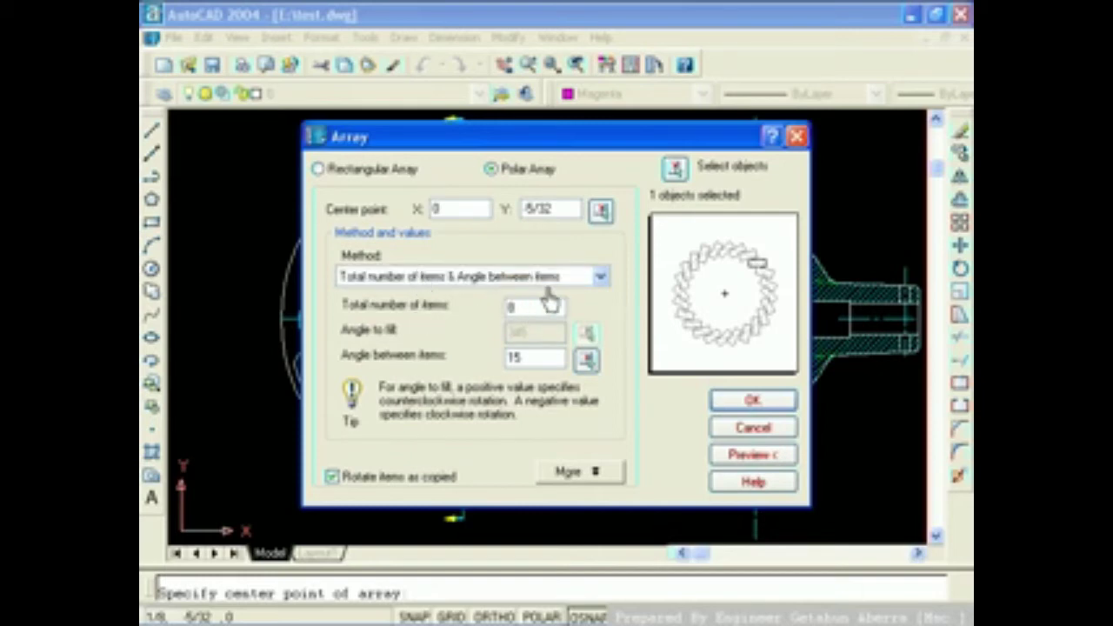
pyautogui.doubleClick(526, 358)
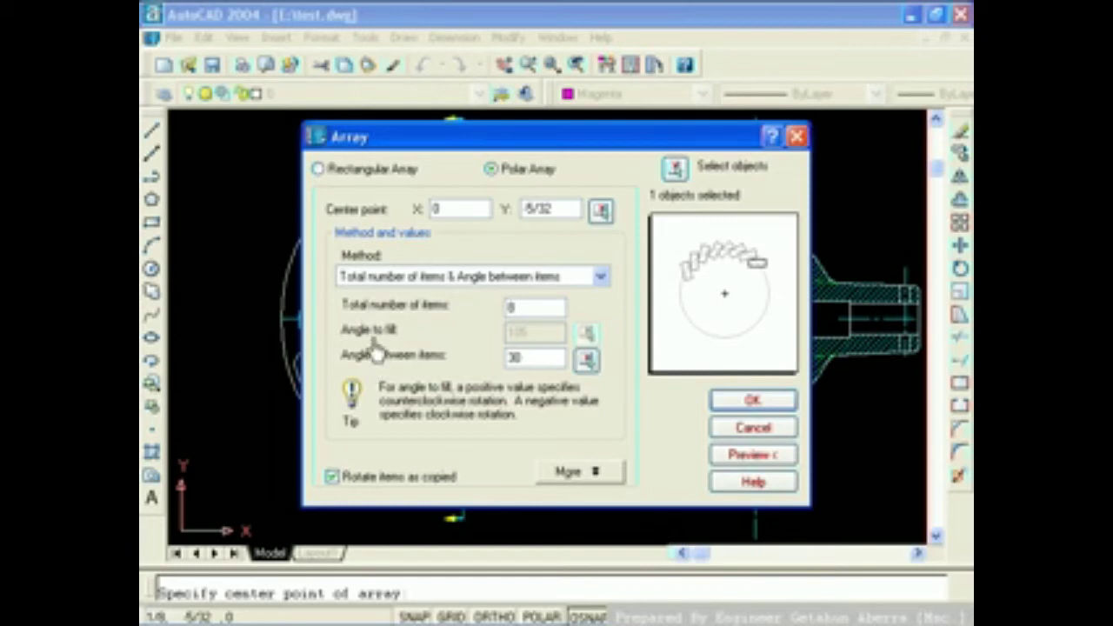
pyautogui.click(748, 458)
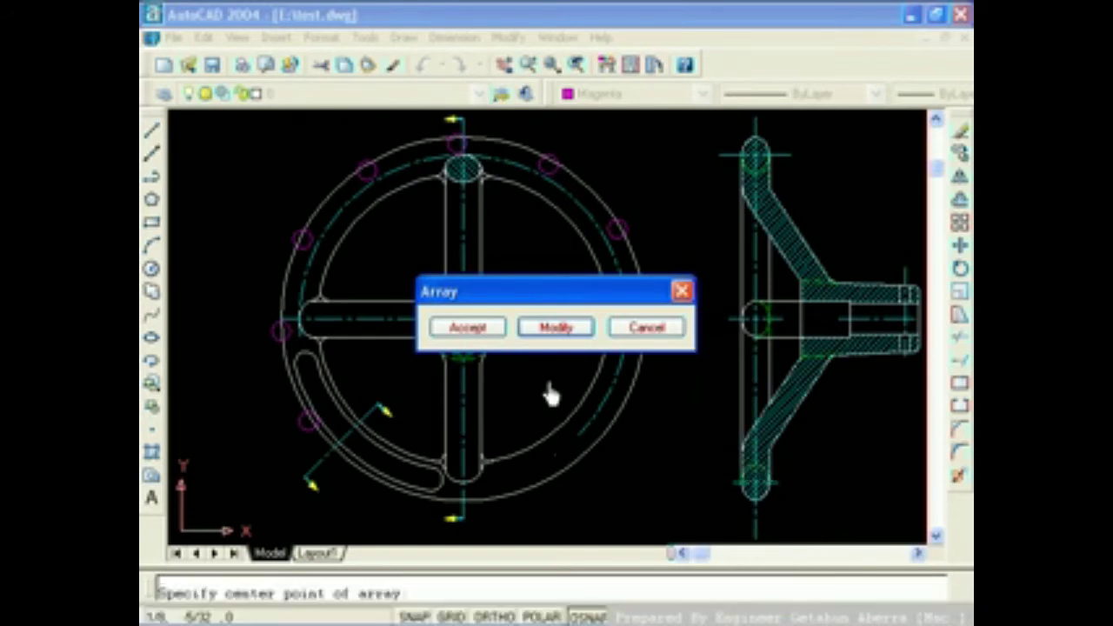
pyautogui.click(467, 327)
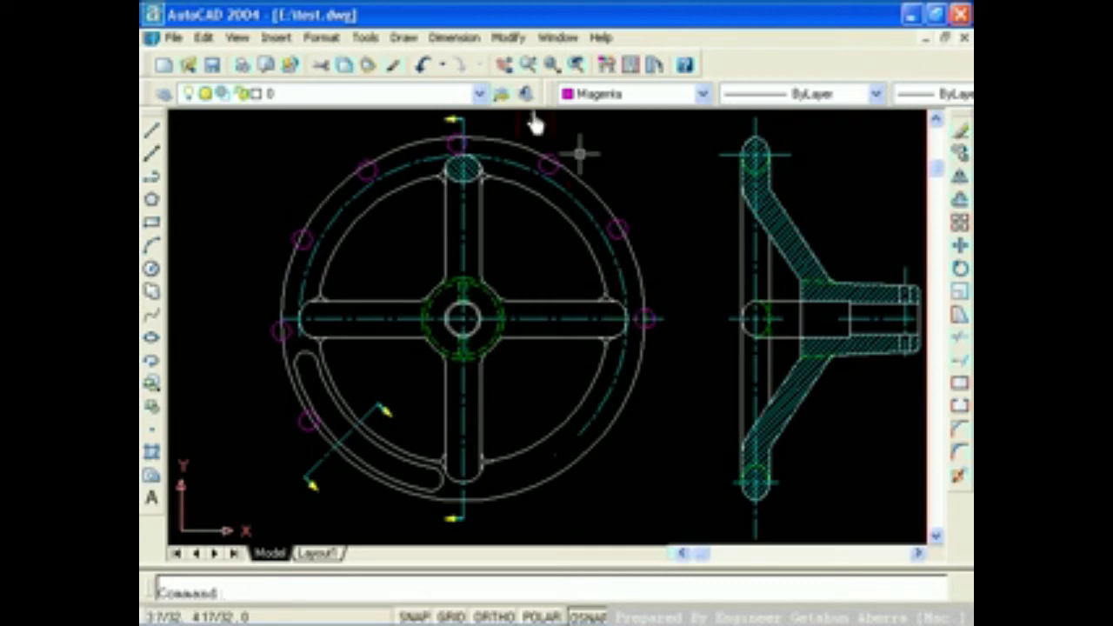
# Undo the circle array and start a new array of the right-rim circle about the wheel centre
pyautogui.click(417, 72)
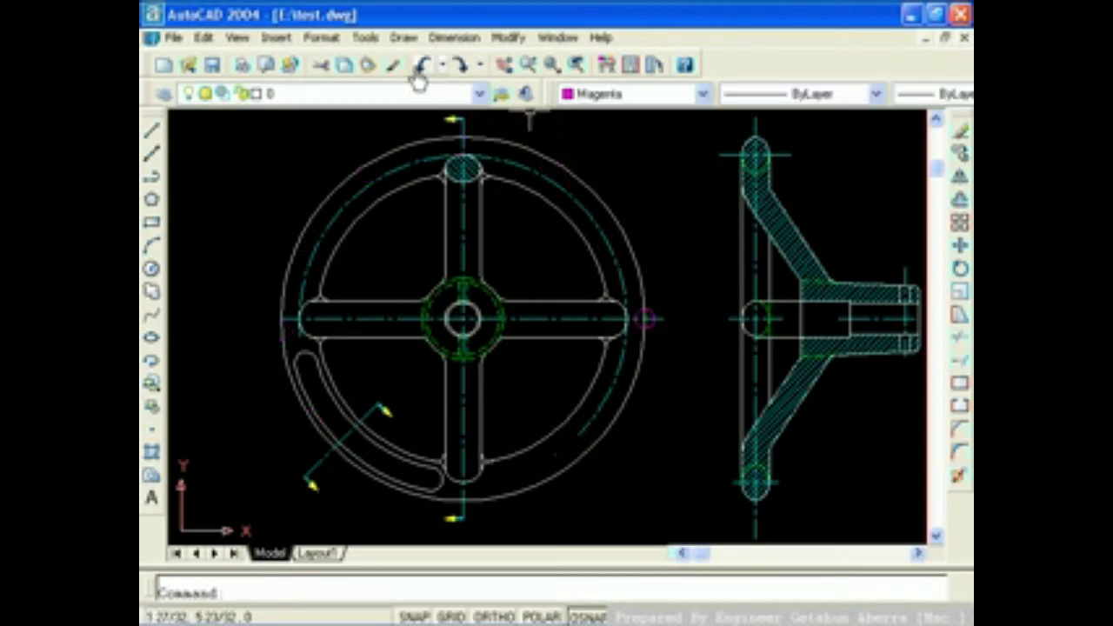
pyautogui.click(508, 38)
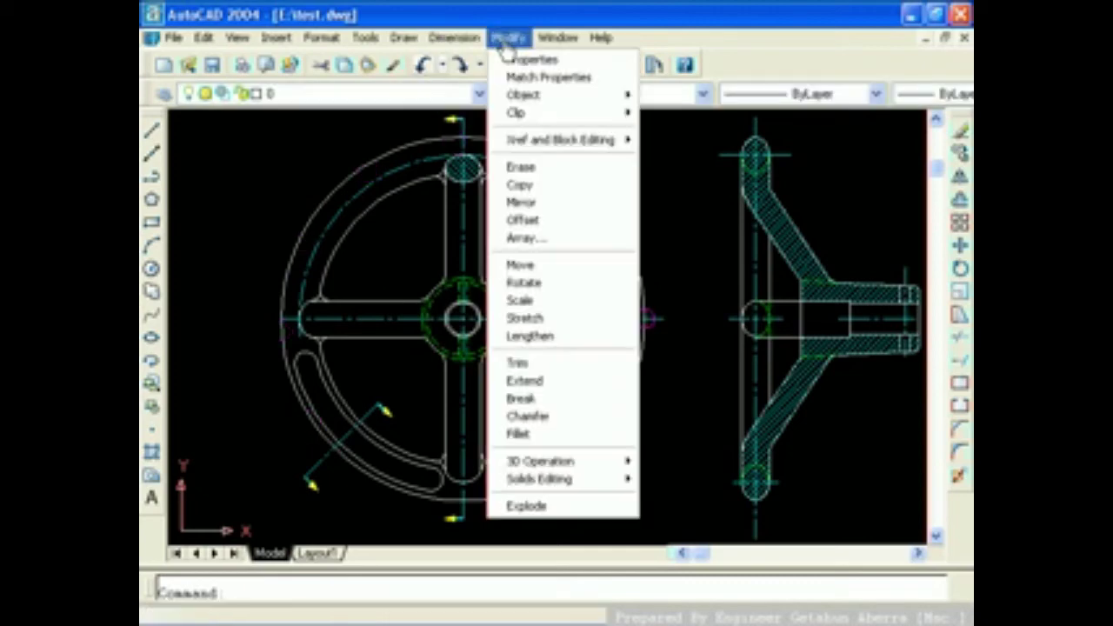
pyautogui.click(523, 239)
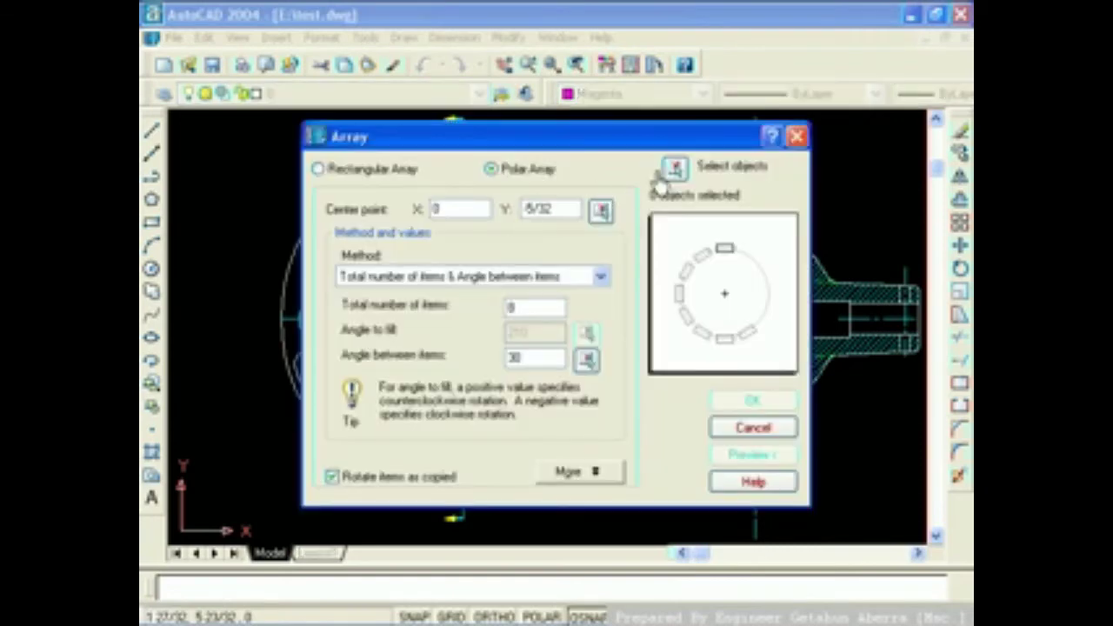
pyautogui.click(680, 169)
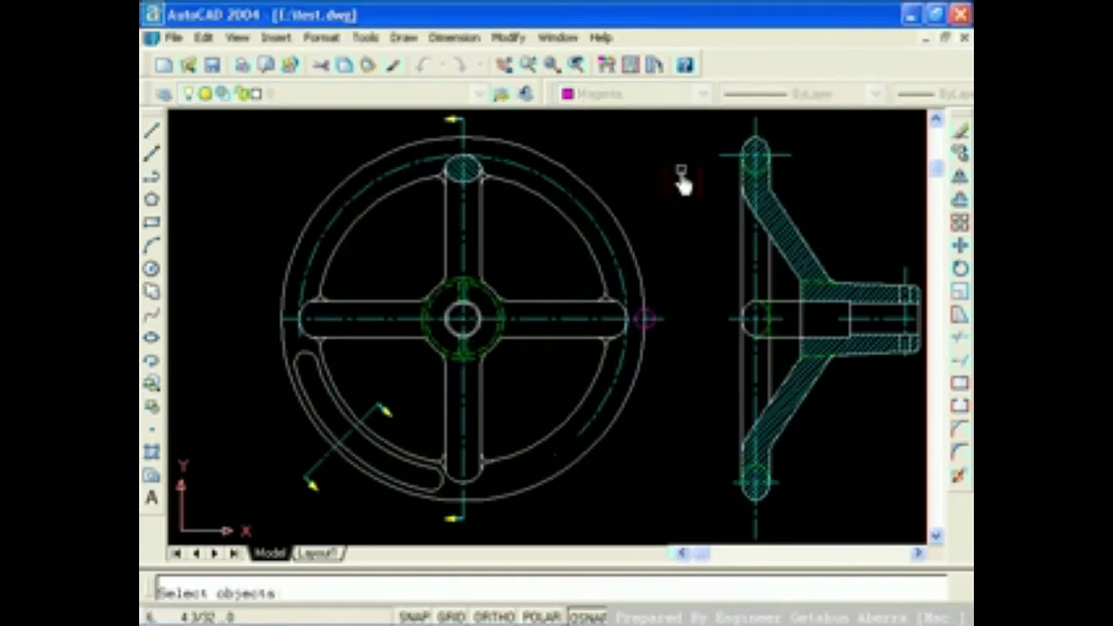
pyautogui.click(652, 320)
pyautogui.press('Return')
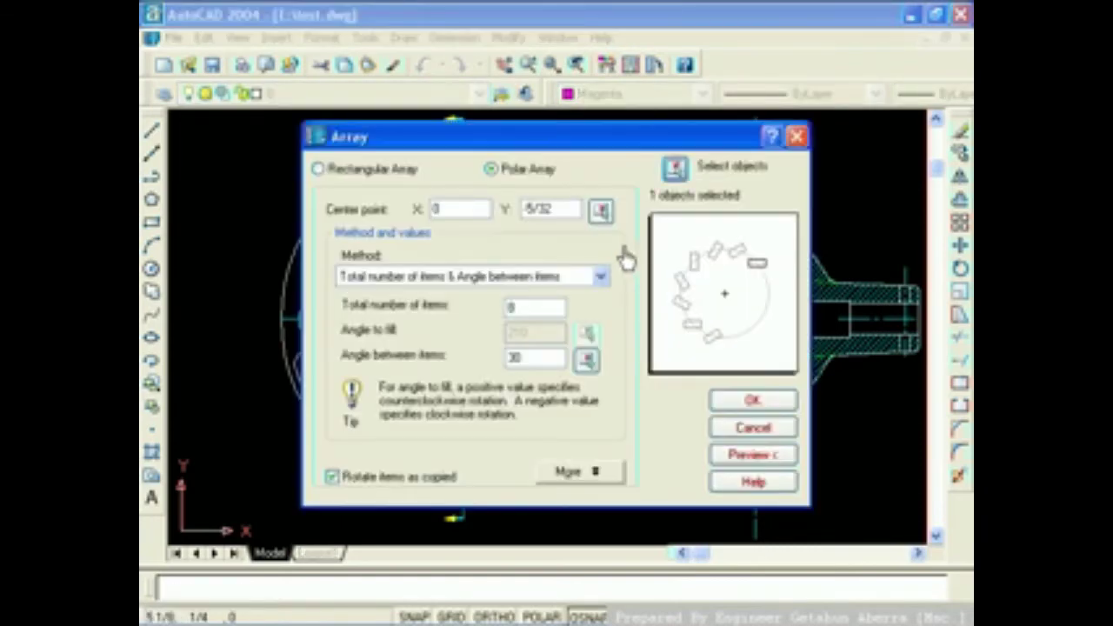
pyautogui.click(601, 211)
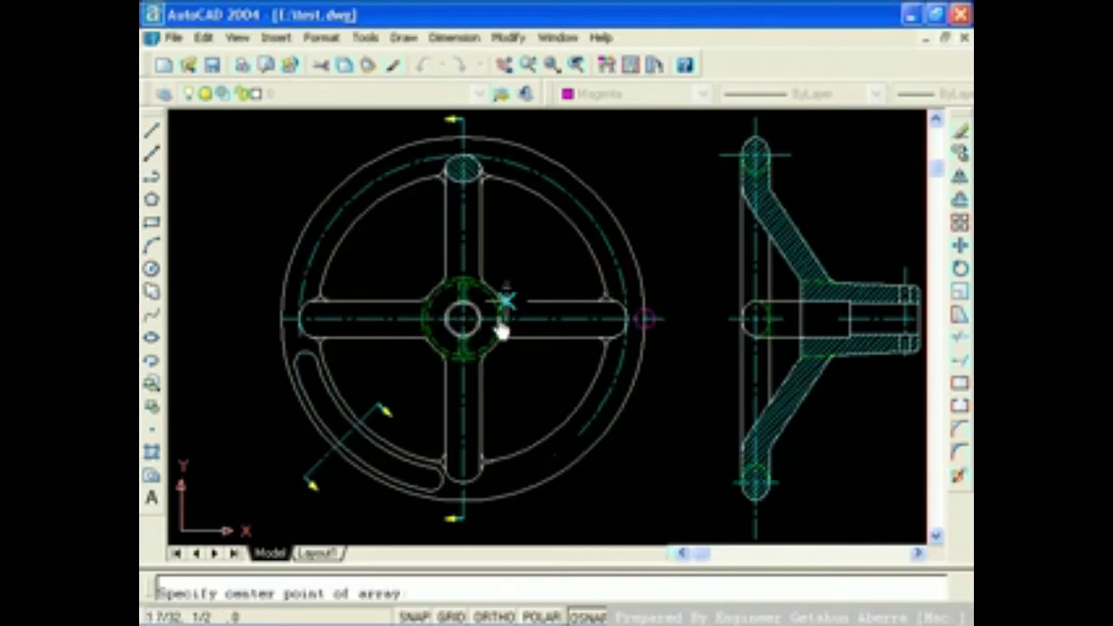
pyautogui.click(464, 323)
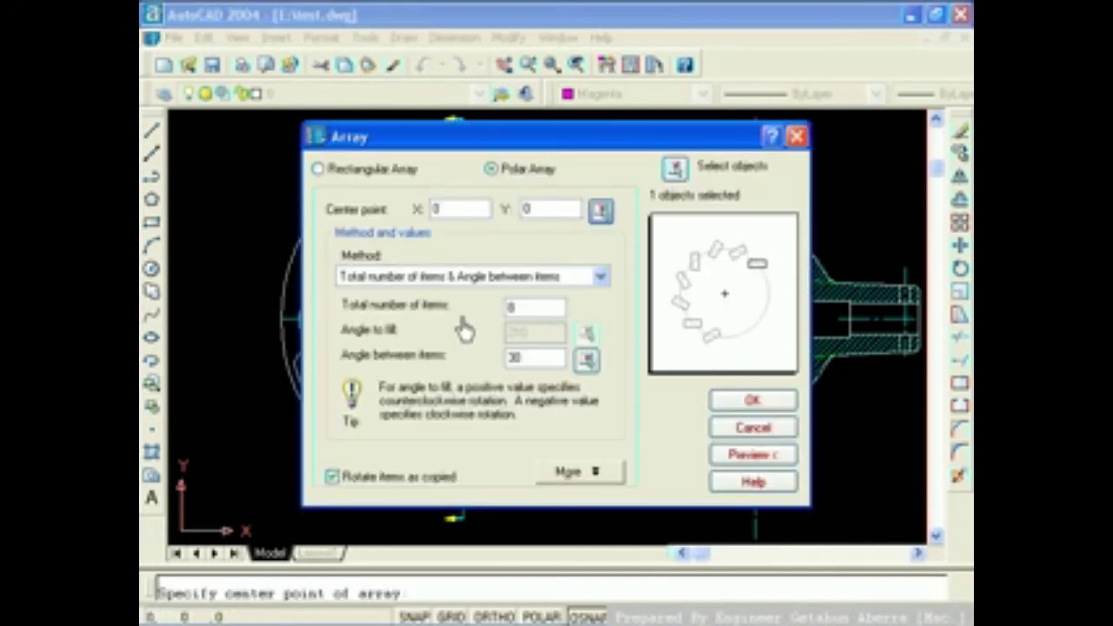
# Choose Angle to fill & Angle between items, with 90° to fill and 30° between items
pyautogui.click(600, 276)
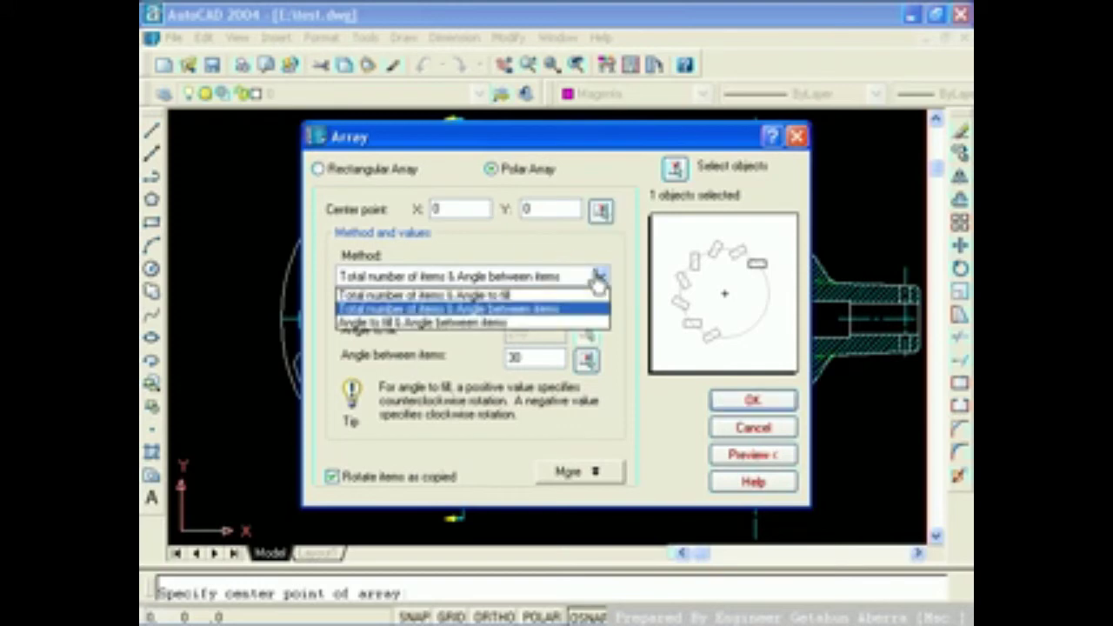
pyautogui.click(387, 323)
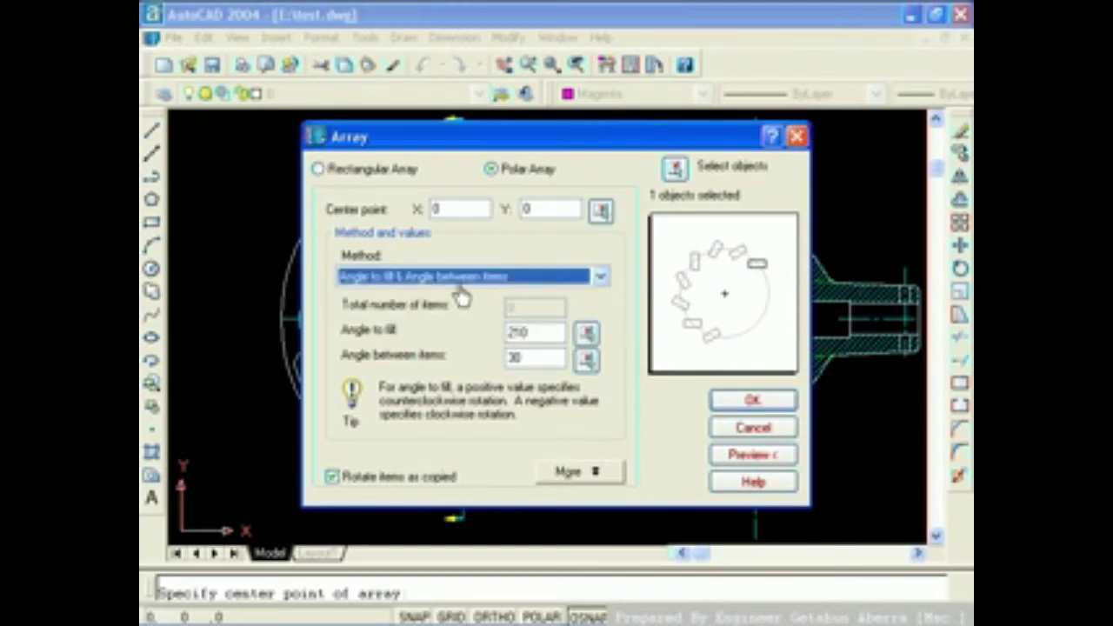
pyautogui.click(602, 277)
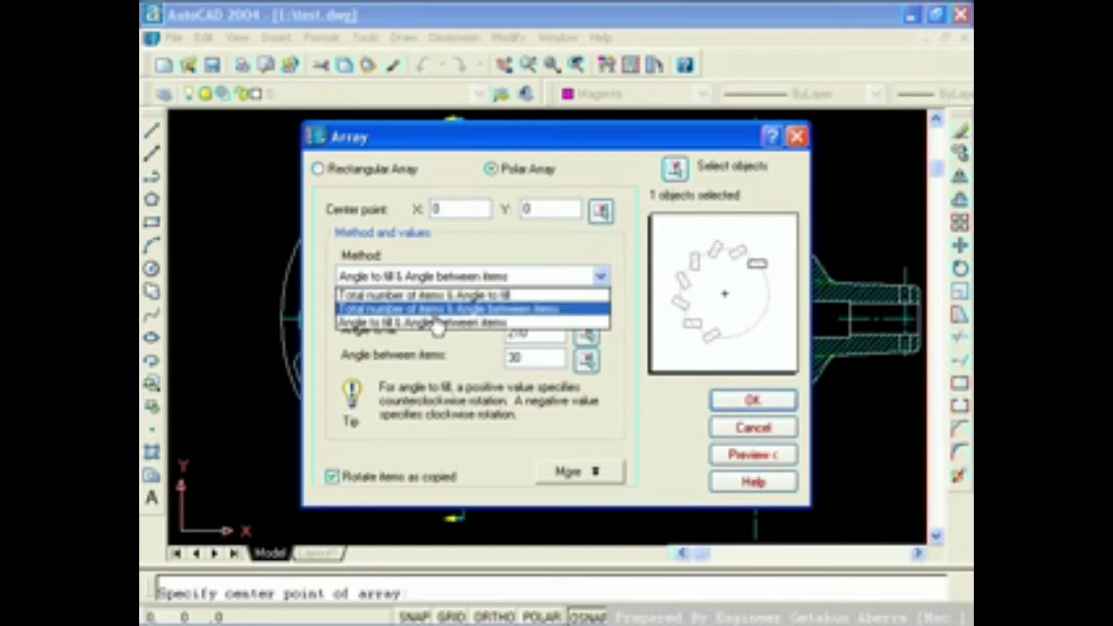
pyautogui.click(412, 325)
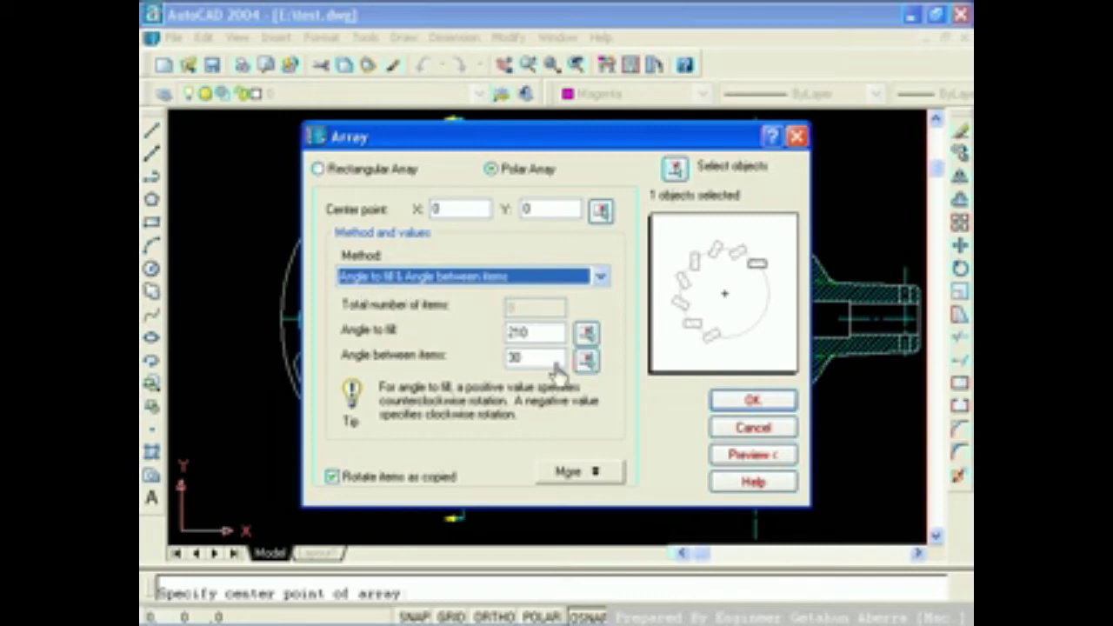
pyautogui.click(532, 334)
pyautogui.moveTo(534, 339); pyautogui.dragTo(445, 341)
pyautogui.write('180')
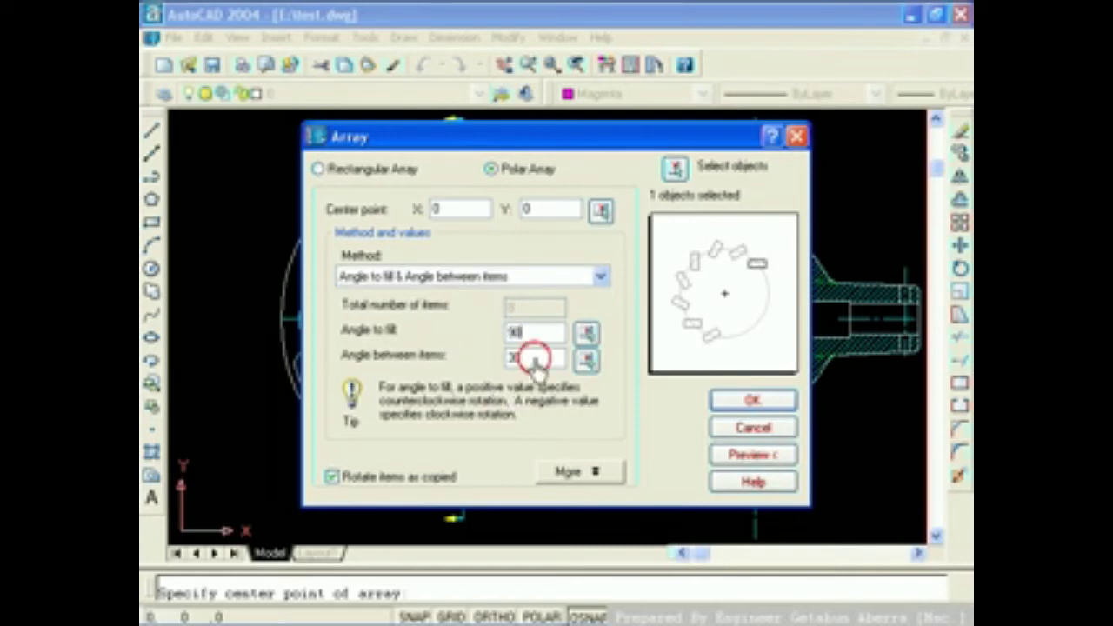
pyautogui.moveTo(530, 357); pyautogui.dragTo(482, 361)
pyautogui.write('90')
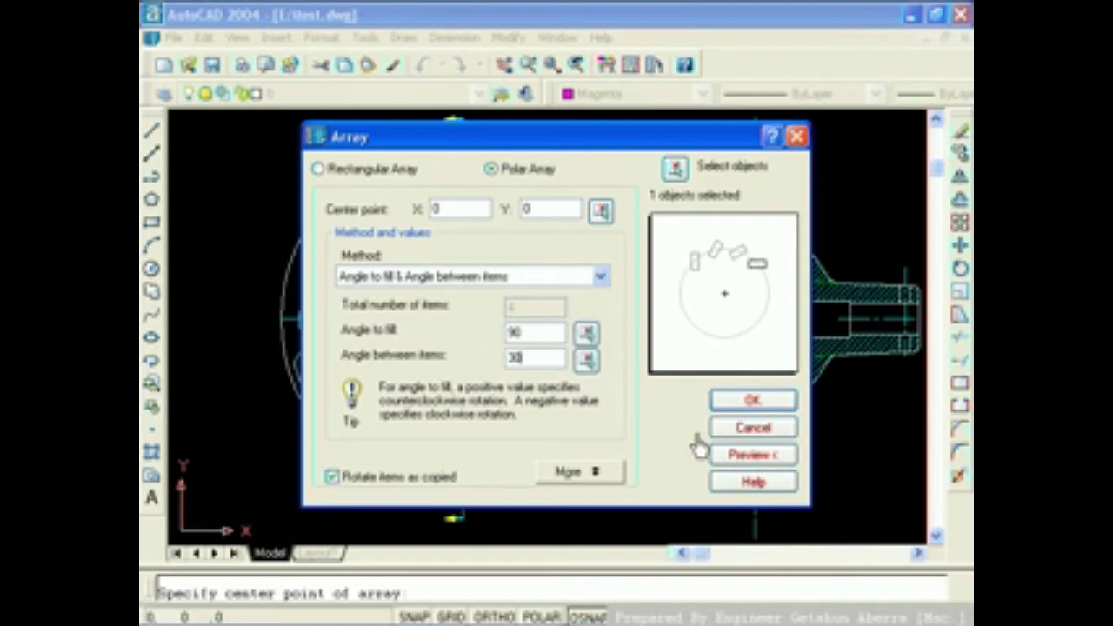
# Preview and accept the 90° array, giving four circles 30° apart up to the top
pyautogui.click(754, 460)
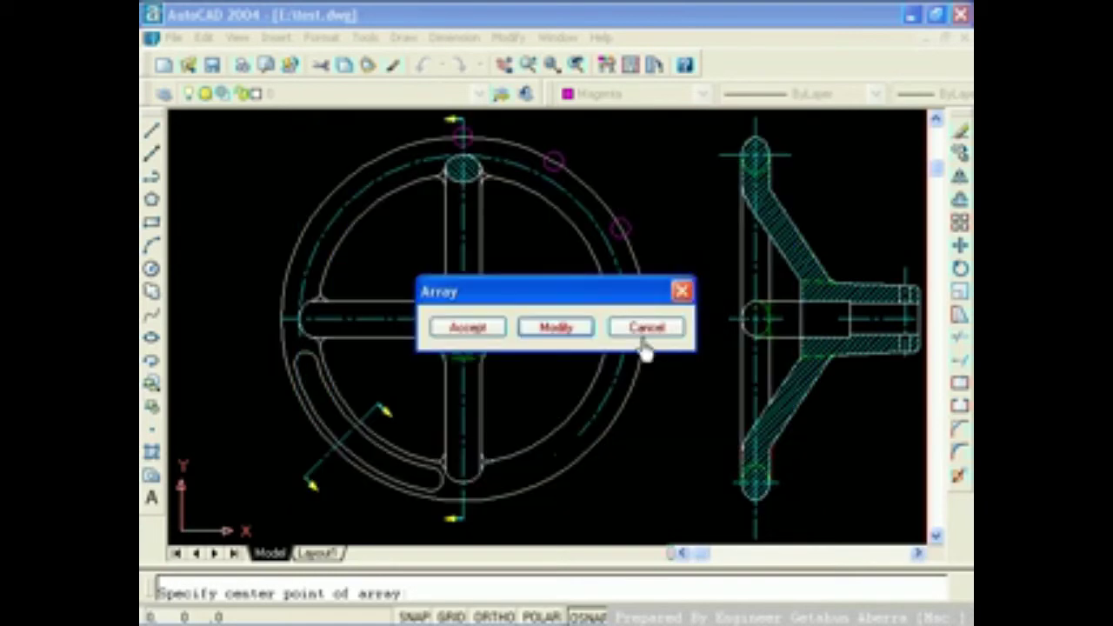
pyautogui.moveTo(574, 302); pyautogui.dragTo(574, 404)
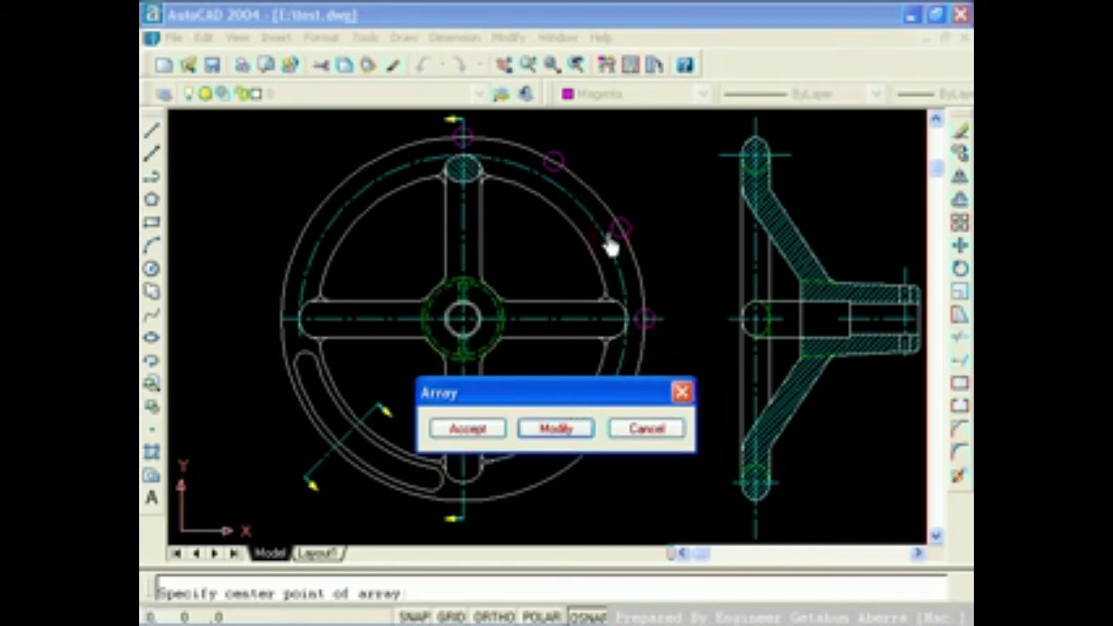
pyautogui.click(468, 431)
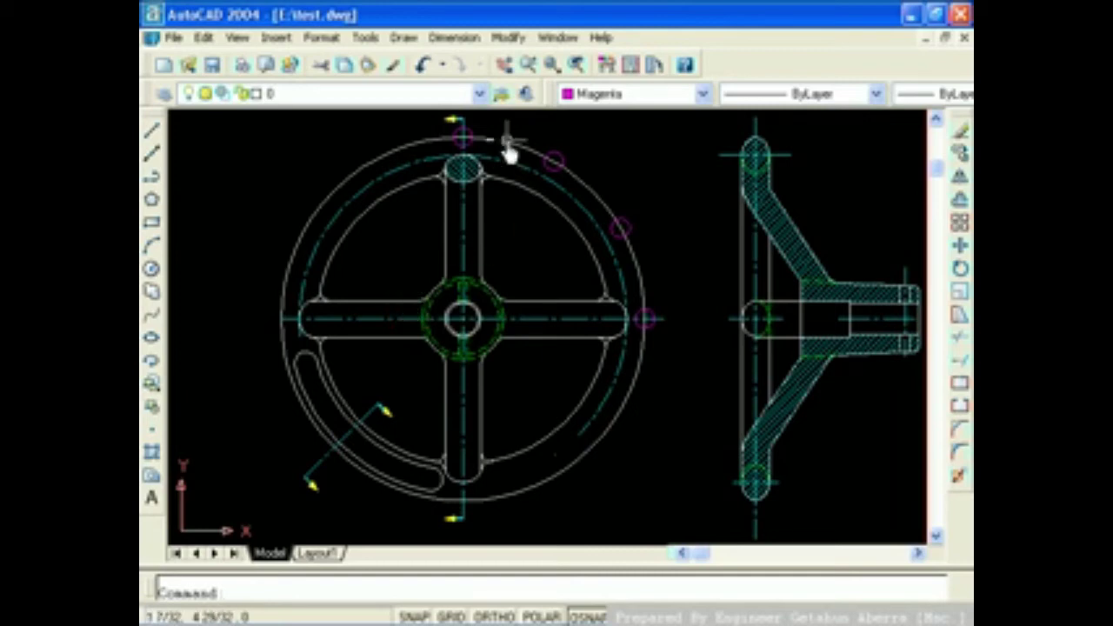
# Undo the quarter-circle array and pan to bring the side view into view
pyautogui.click(426, 68)
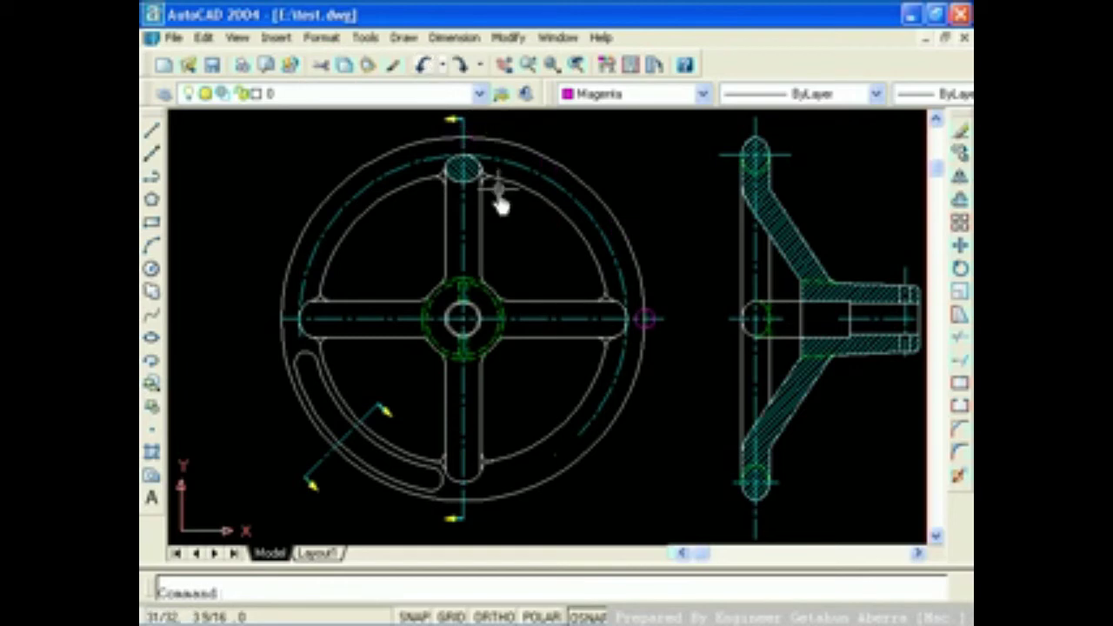
pyautogui.scroll(-1, 497, 199)
pyautogui.scroll(-3, 500, 209)
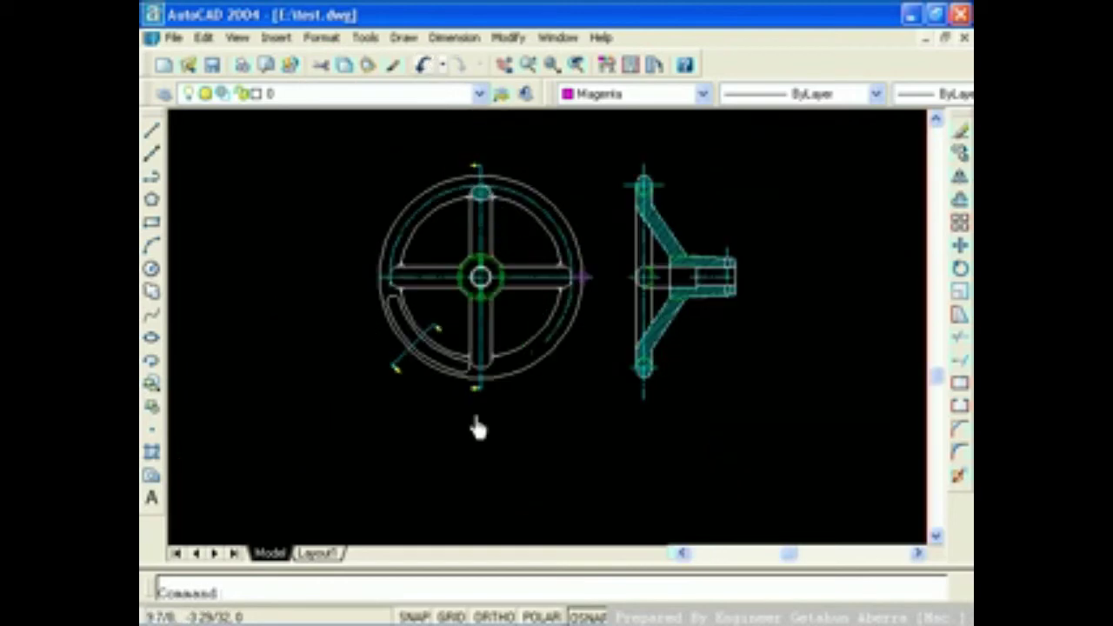
pyautogui.moveTo(478, 427)
pyautogui.mouseDown(button='middle')
pyautogui.moveTo(440, 432)
pyautogui.moveTo(531, 429)
pyautogui.mouseUp(button='middle')
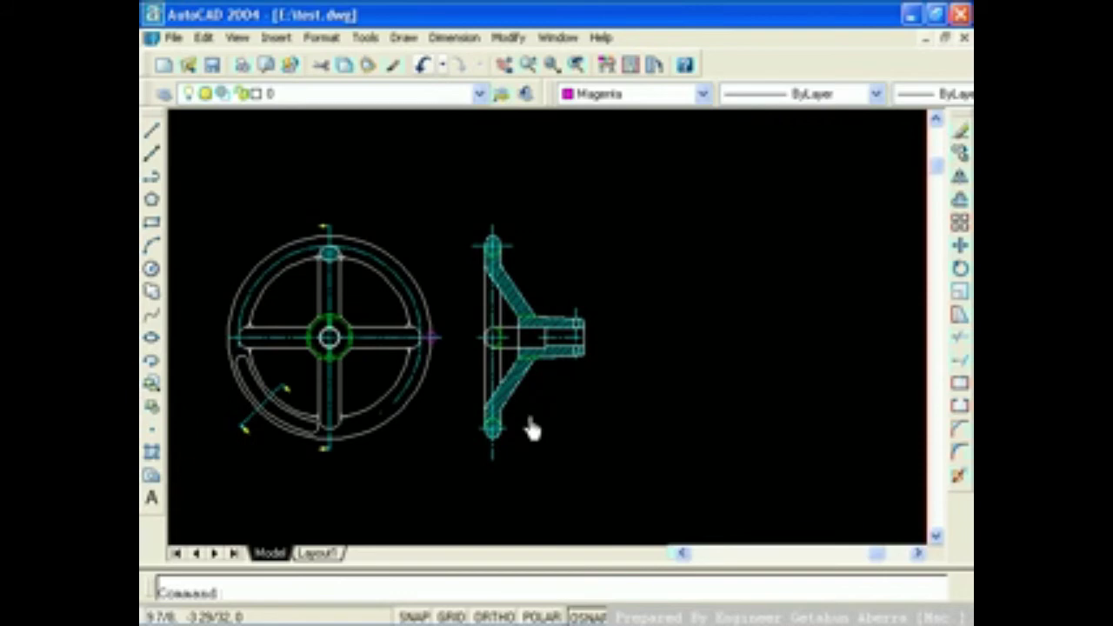
pyautogui.scroll(-1, 565, 342)
pyautogui.scroll(-2, 565, 342)
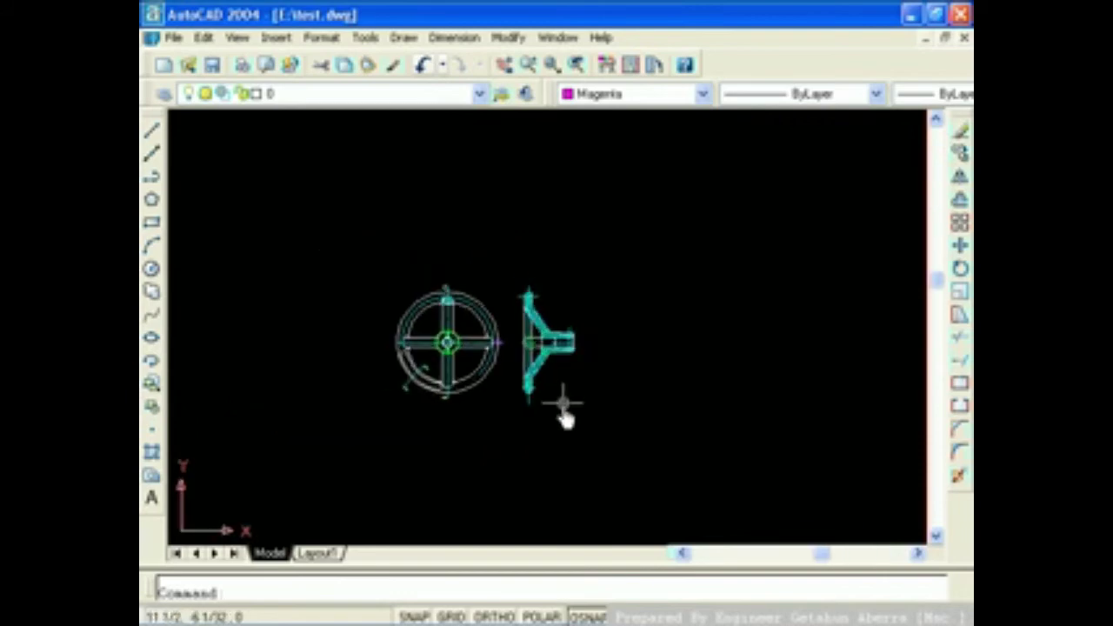
pyautogui.moveTo(566, 417); pyautogui.dragTo(500, 311, button='middle')
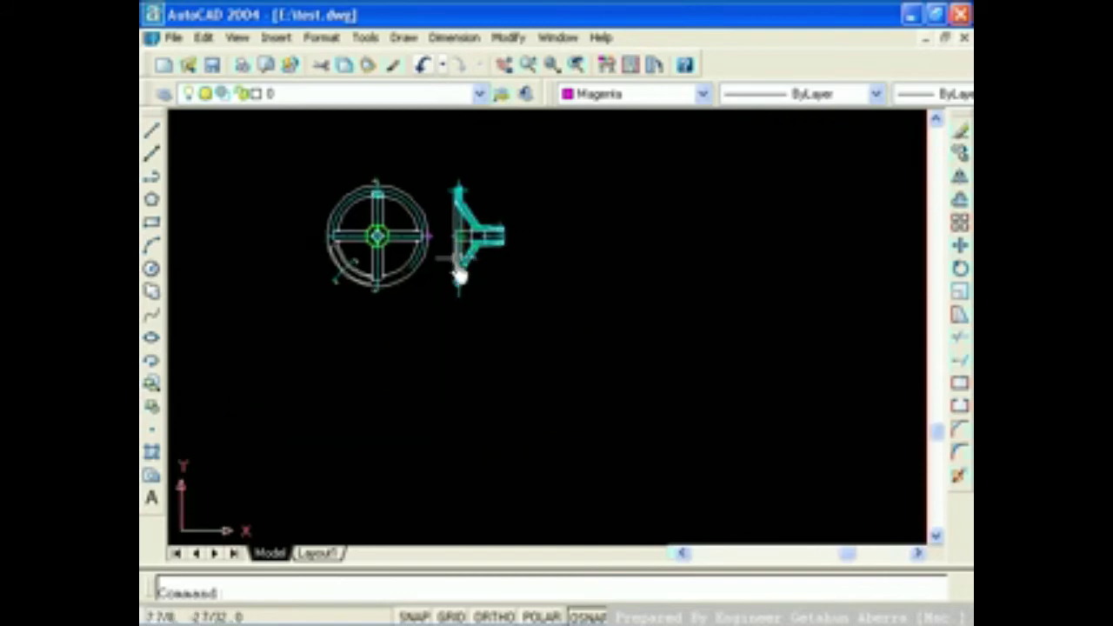
# Start a rectangular array with the side view window-selected as its objects
pyautogui.click(507, 38)
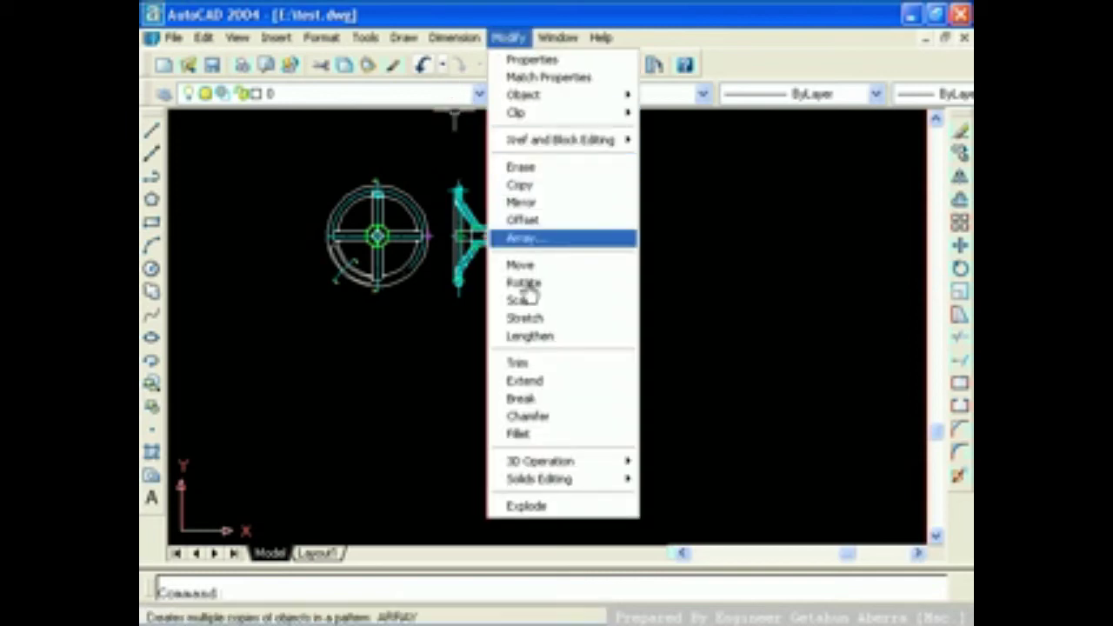
pyautogui.click(533, 239)
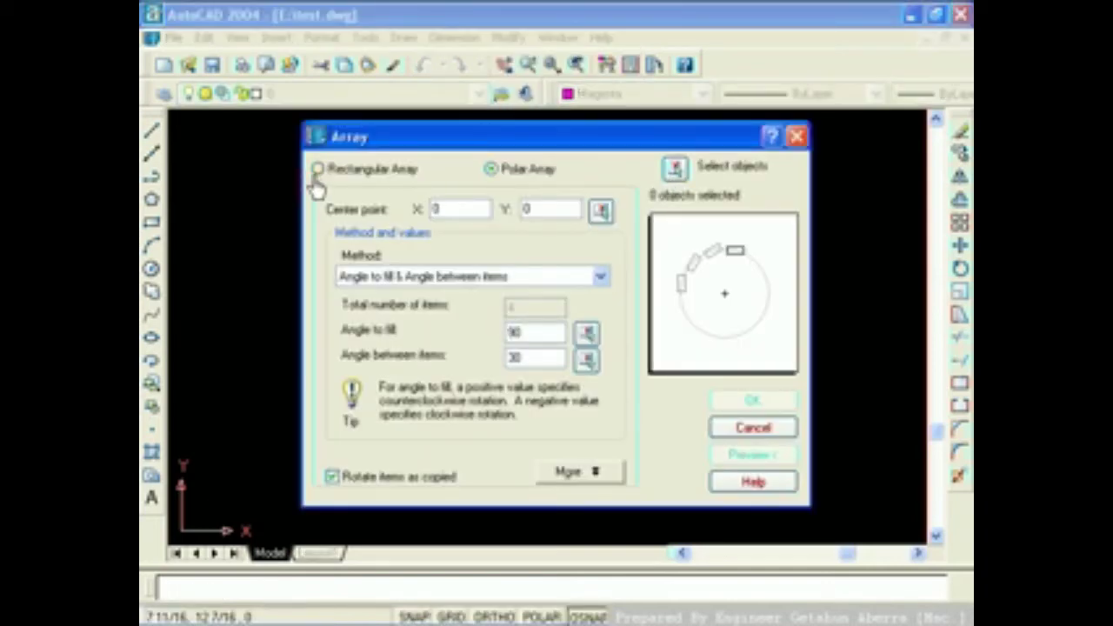
pyautogui.click(318, 170)
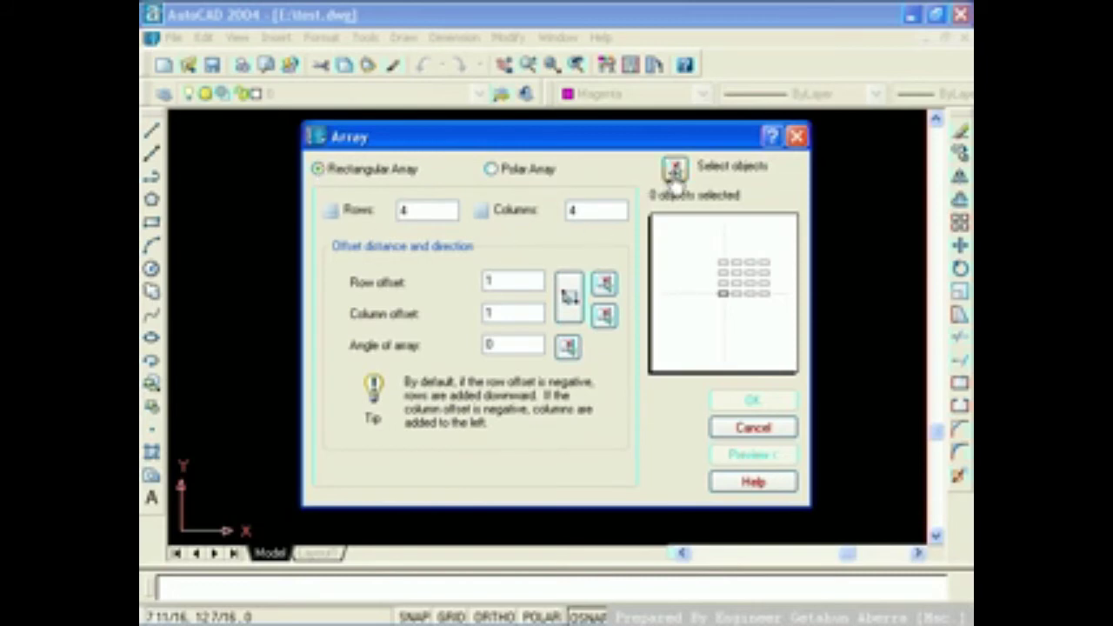
pyautogui.click(675, 169)
pyautogui.click(525, 299)
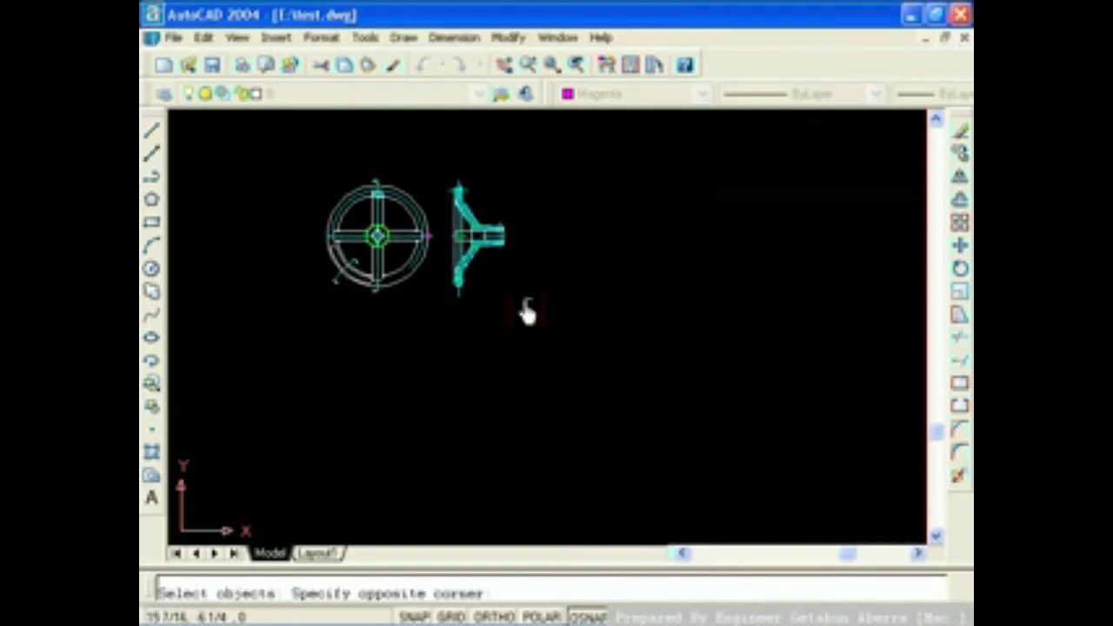
pyautogui.click(438, 169)
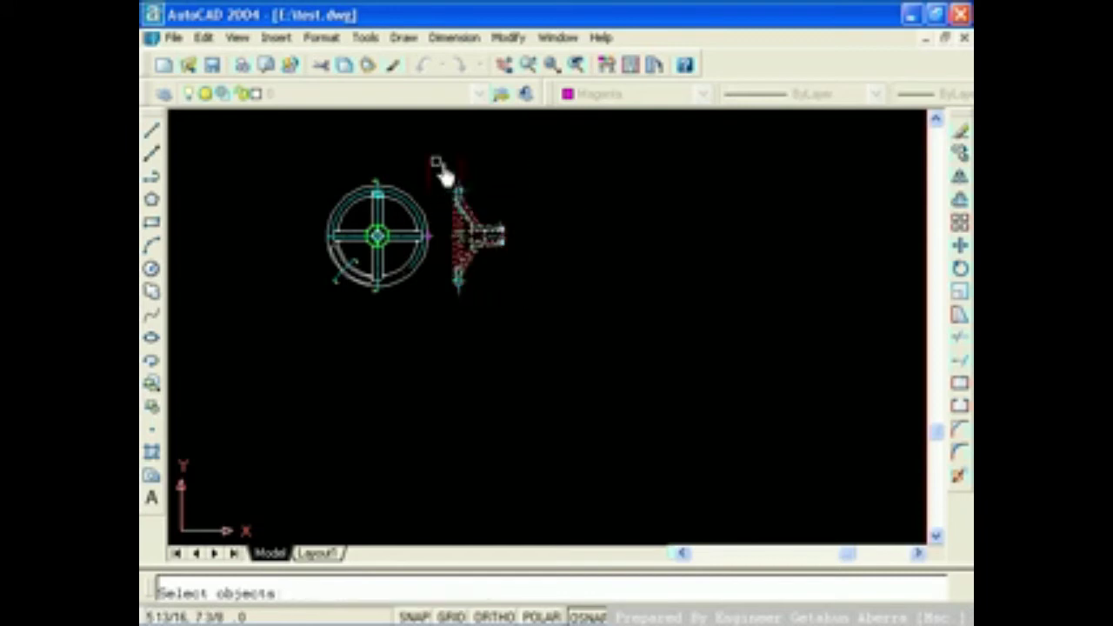
pyautogui.rightClick(622, 196)
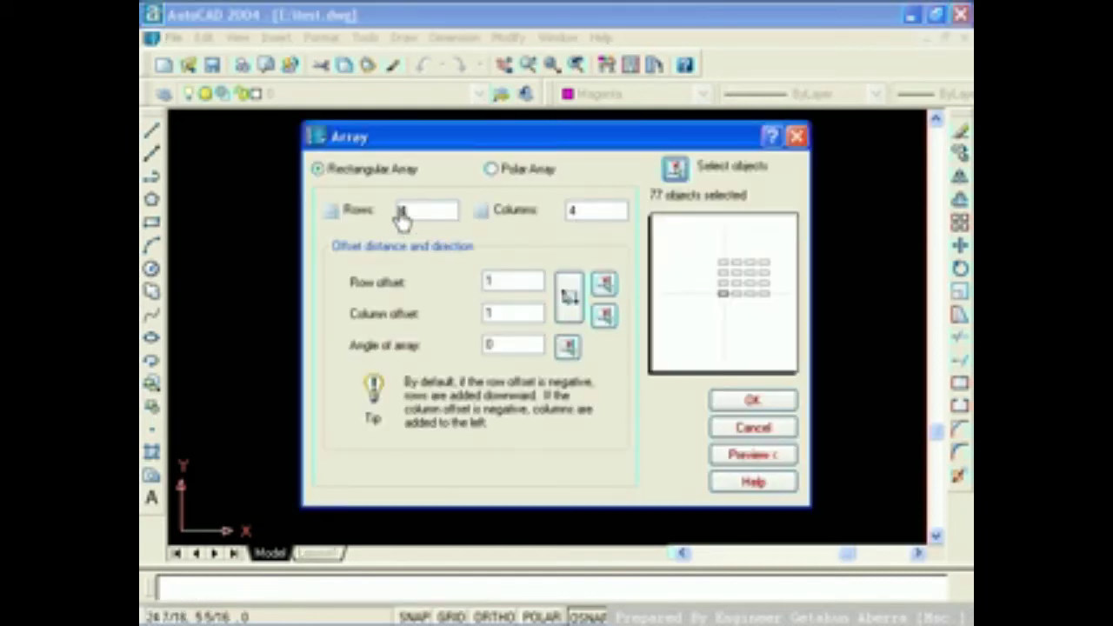
# Set 3 rows, 6 columns, row offset 50 and column offset 60, then preview and accept
pyautogui.moveTo(415, 212); pyautogui.dragTo(358, 221)
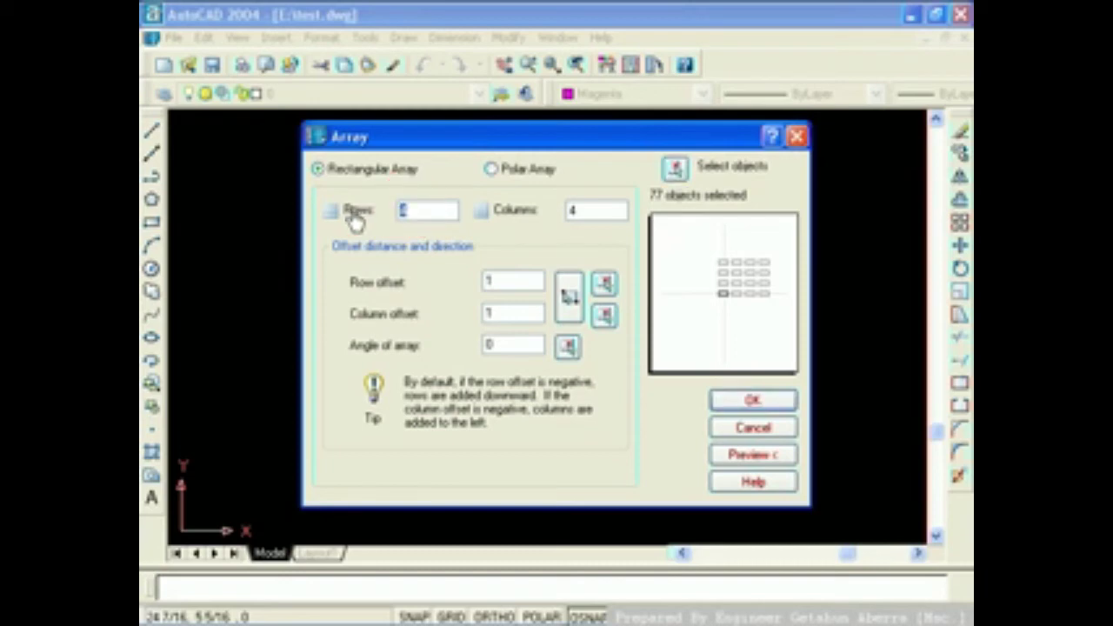
pyautogui.write('3')
pyautogui.moveTo(571, 213); pyautogui.dragTo(531, 228)
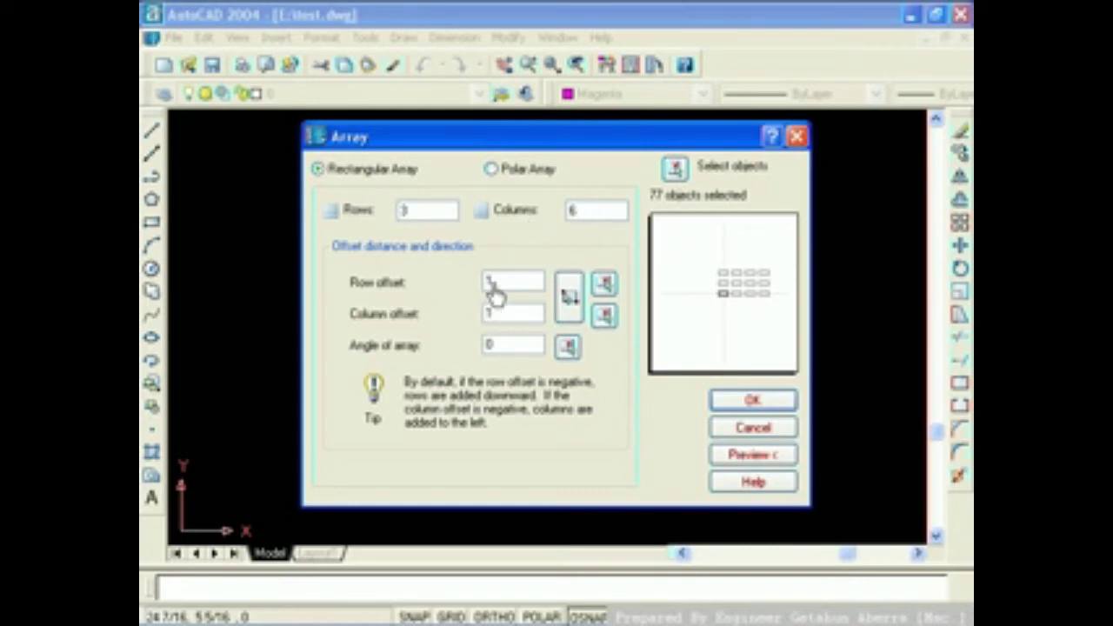
pyautogui.doubleClick(492, 283)
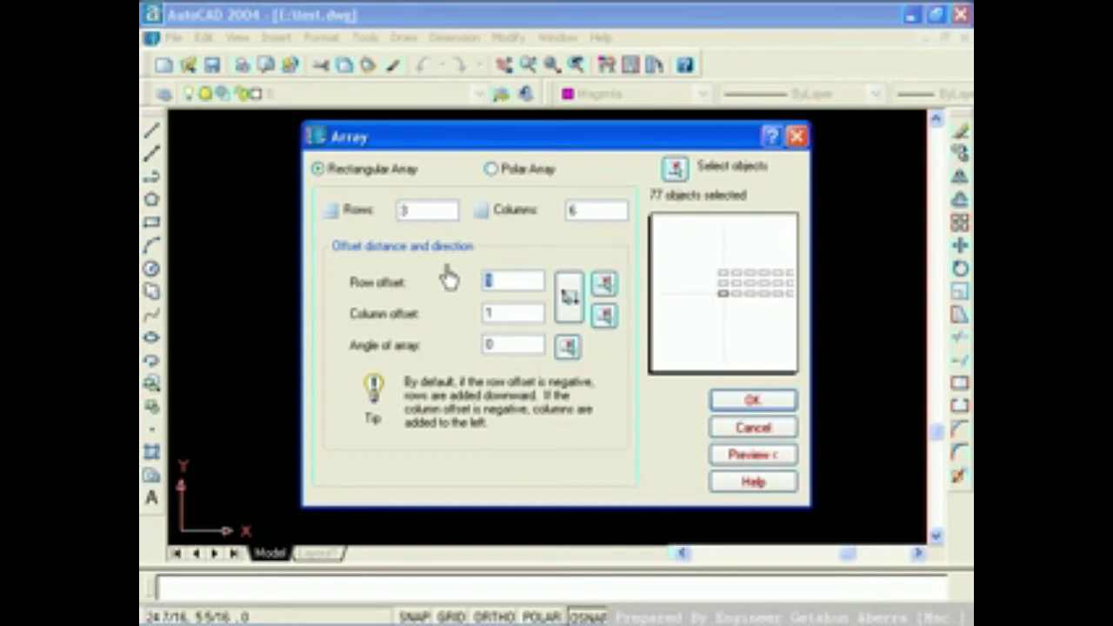
pyautogui.write('50')
pyautogui.doubleClick(497, 314)
pyautogui.click(774, 459)
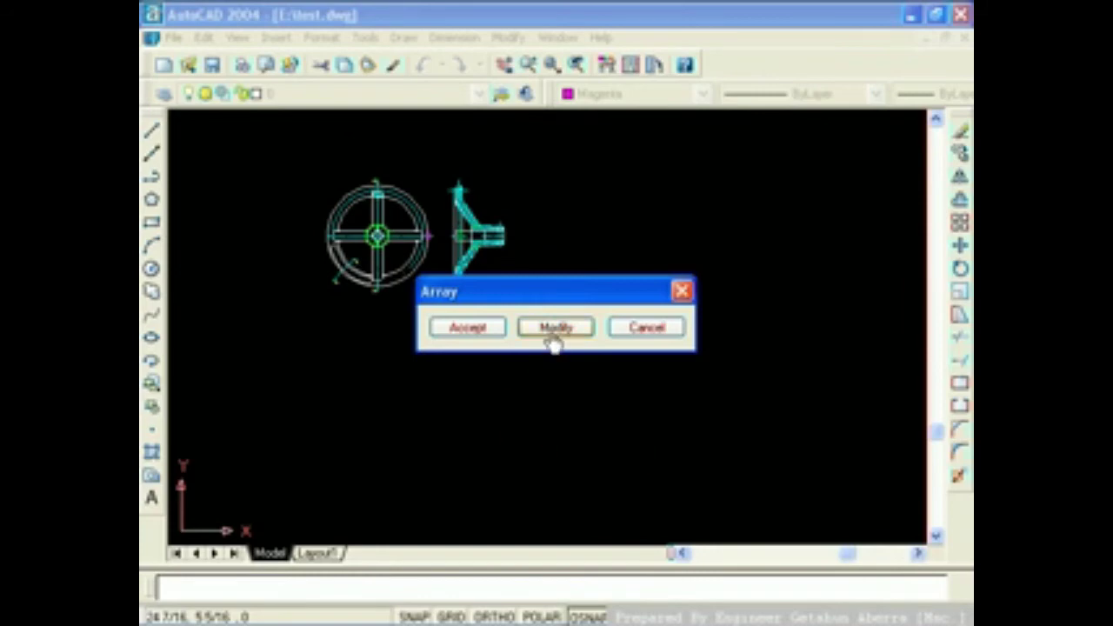
pyautogui.click(466, 332)
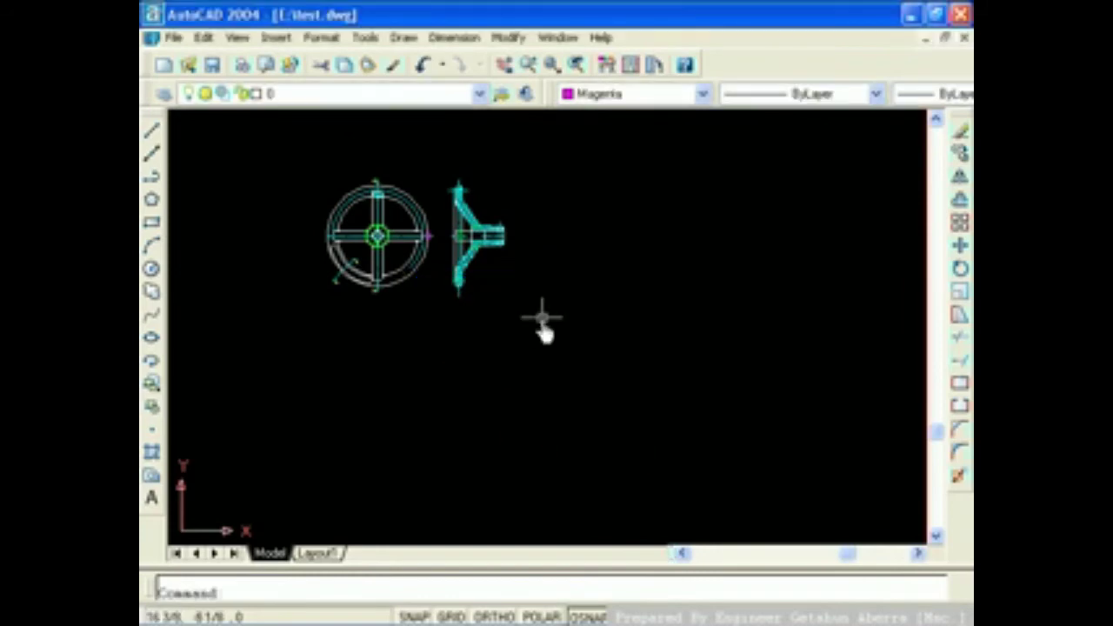
# Draw a small magenta circle in open space below-right of the side view
pyautogui.scroll(-2, 542, 319)
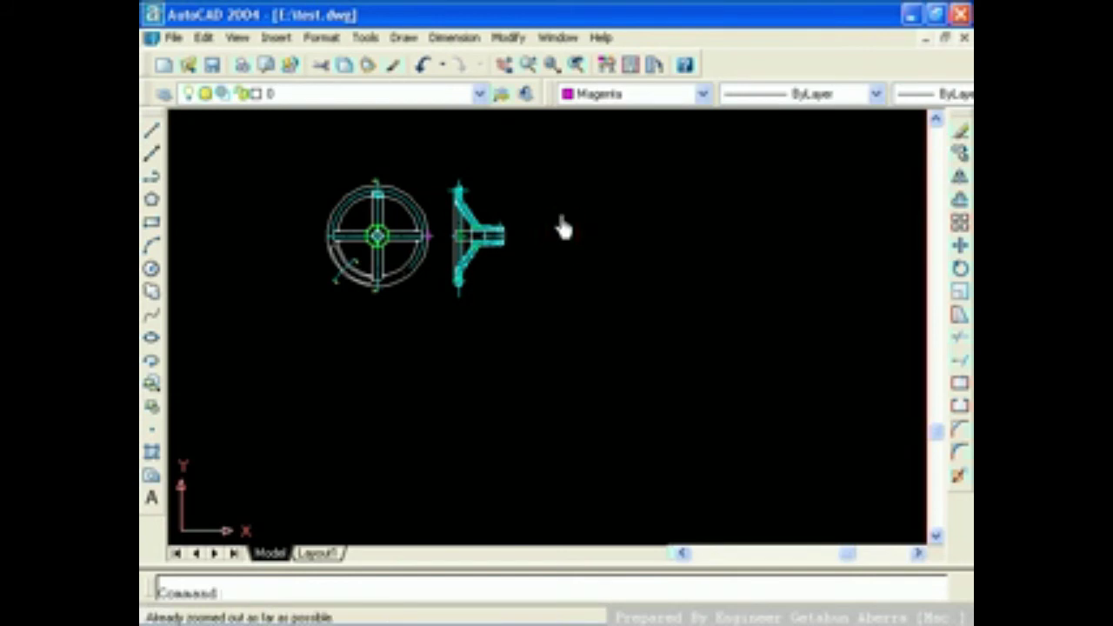
pyautogui.moveTo(536, 266); pyautogui.dragTo(472, 490, button='middle')
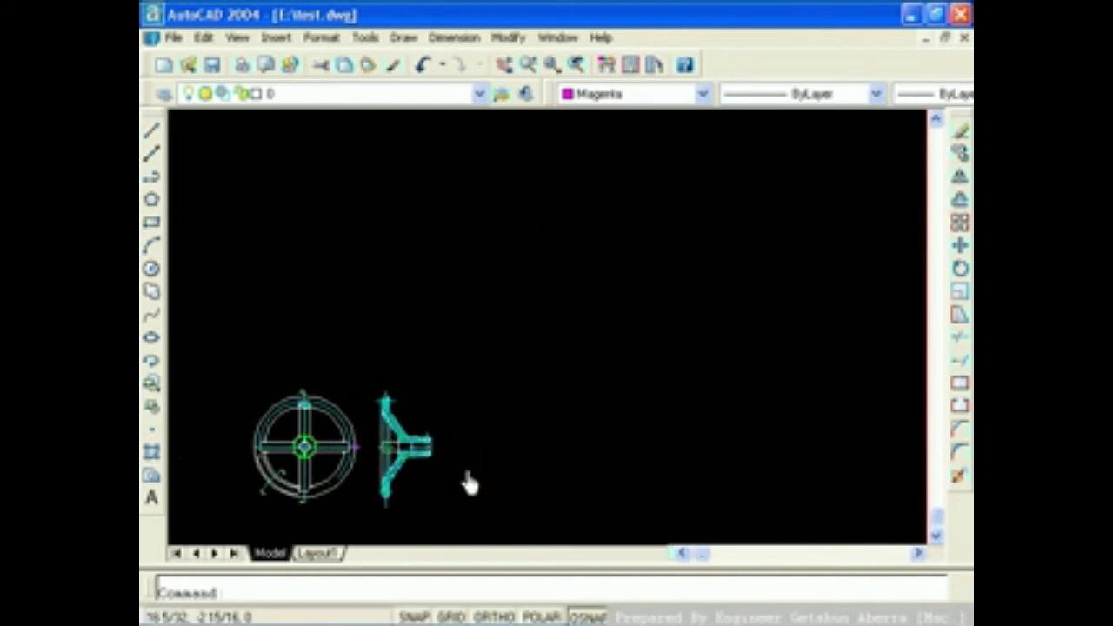
pyautogui.scroll(3, 464, 447)
pyautogui.moveTo(464, 447); pyautogui.dragTo(765, 334, button='middle')
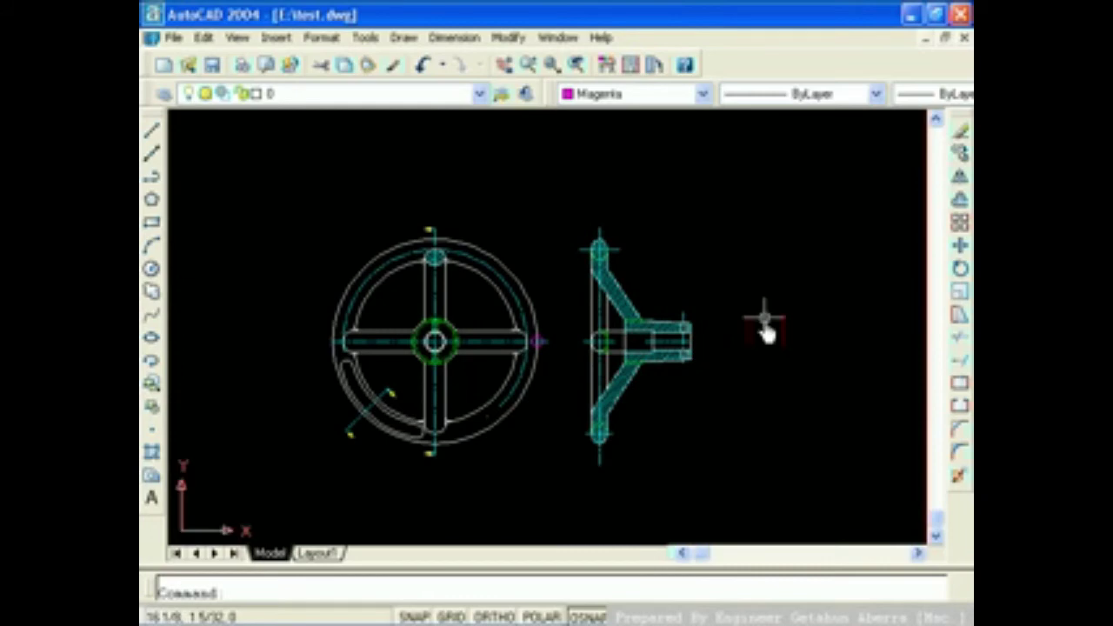
pyautogui.scroll(-2, 765, 335)
pyautogui.moveTo(765, 335); pyautogui.dragTo(494, 275, button='middle')
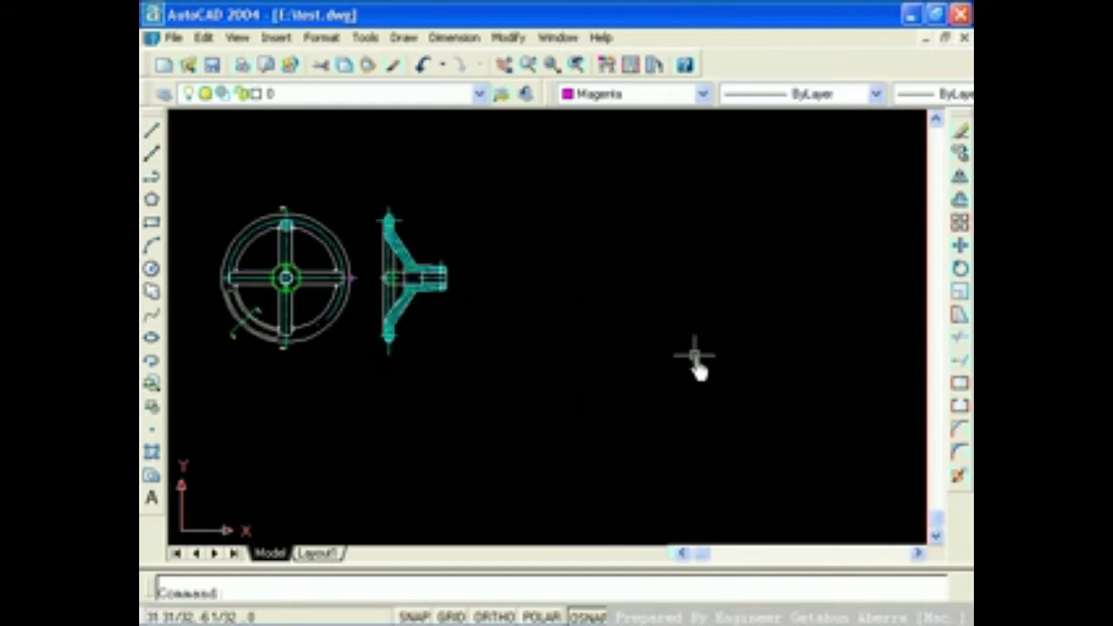
pyautogui.click(151, 270)
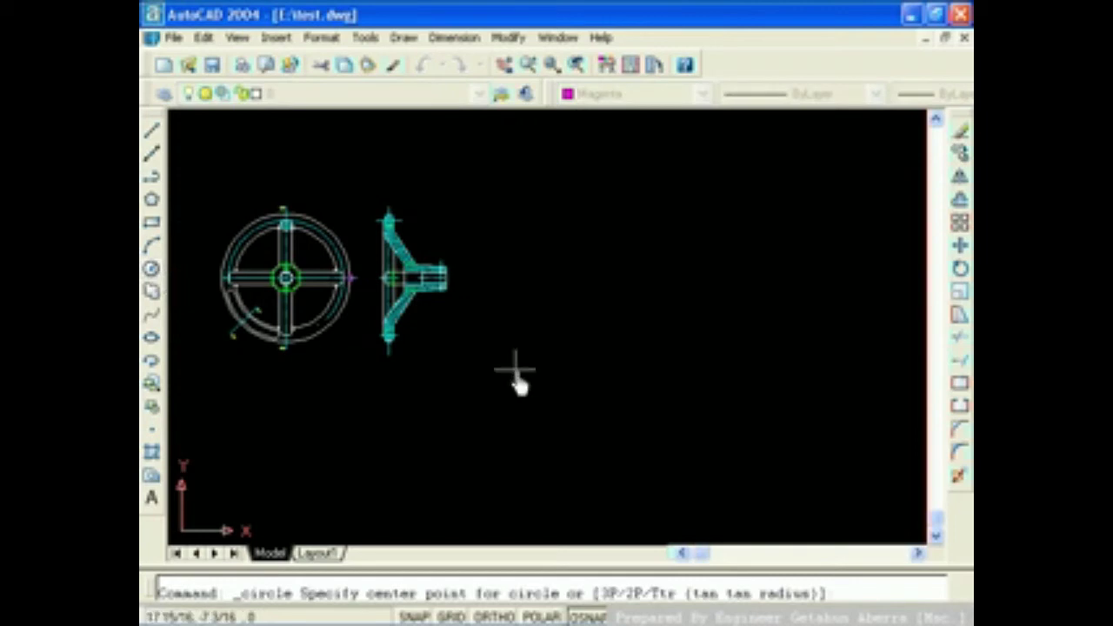
pyautogui.click(604, 365)
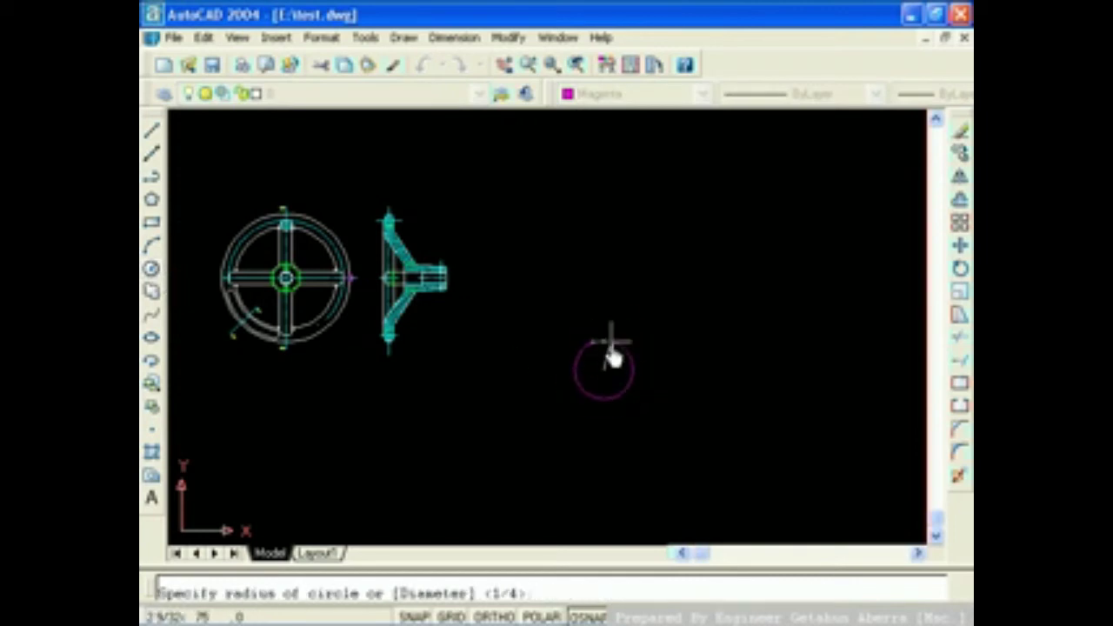
pyautogui.click(610, 353)
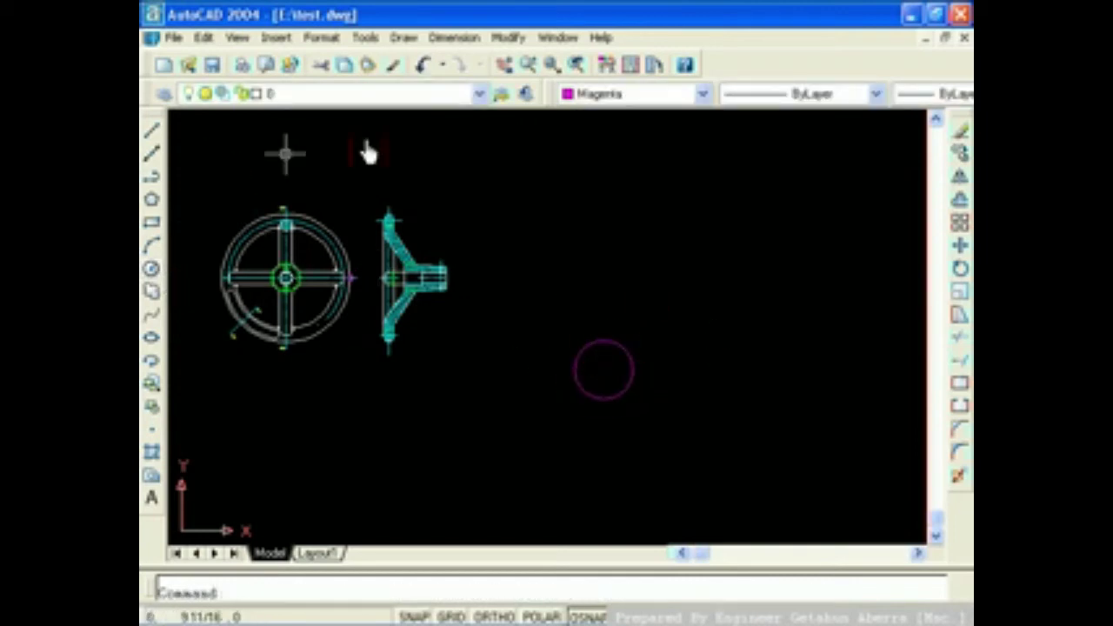
pyautogui.click(465, 45)
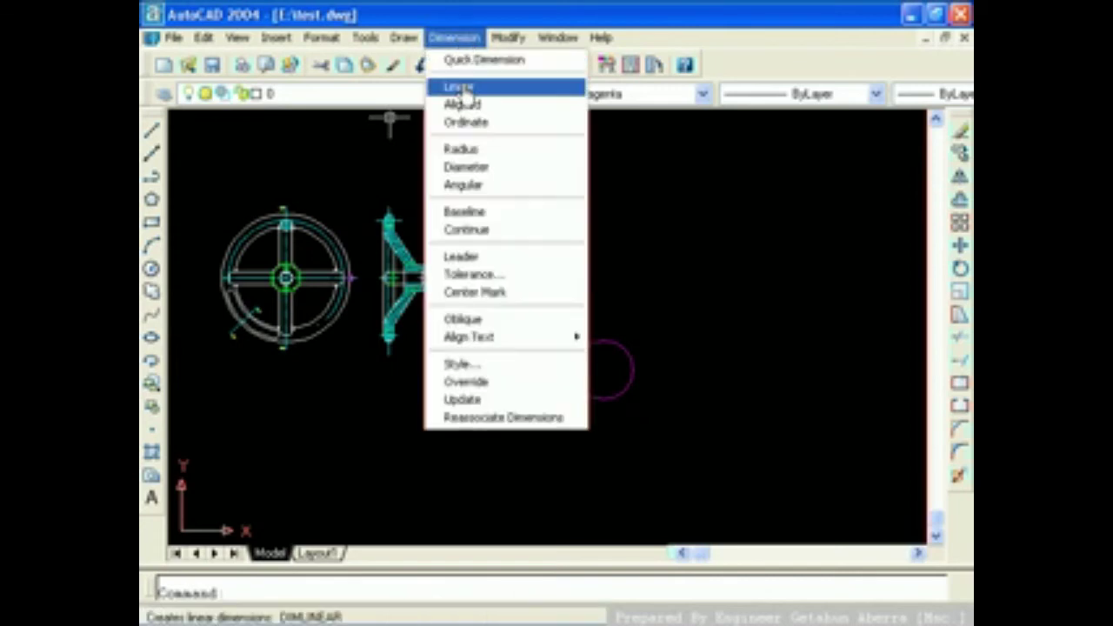
pyautogui.click(459, 86)
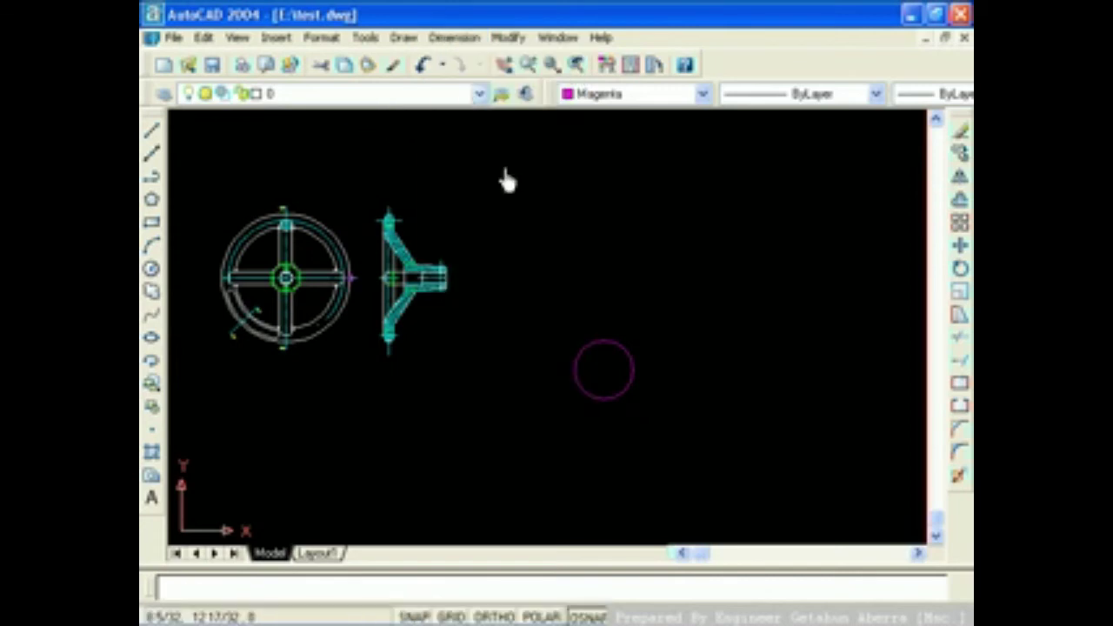
pyautogui.click(574, 370)
pyautogui.click(633, 369)
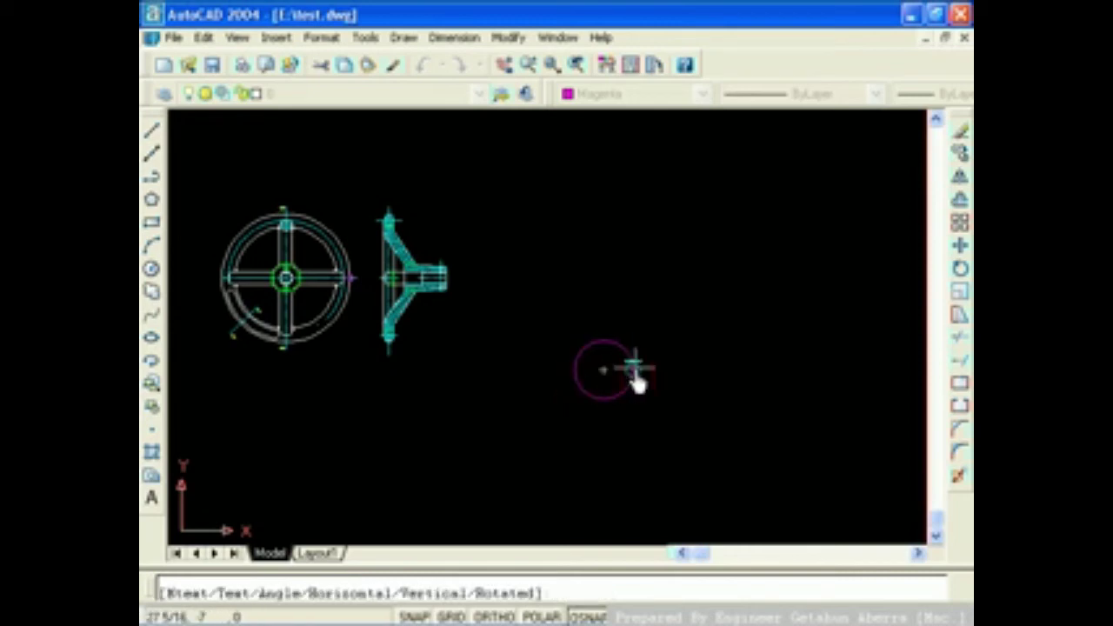
pyautogui.click(635, 333)
pyautogui.scroll(3, 597, 310)
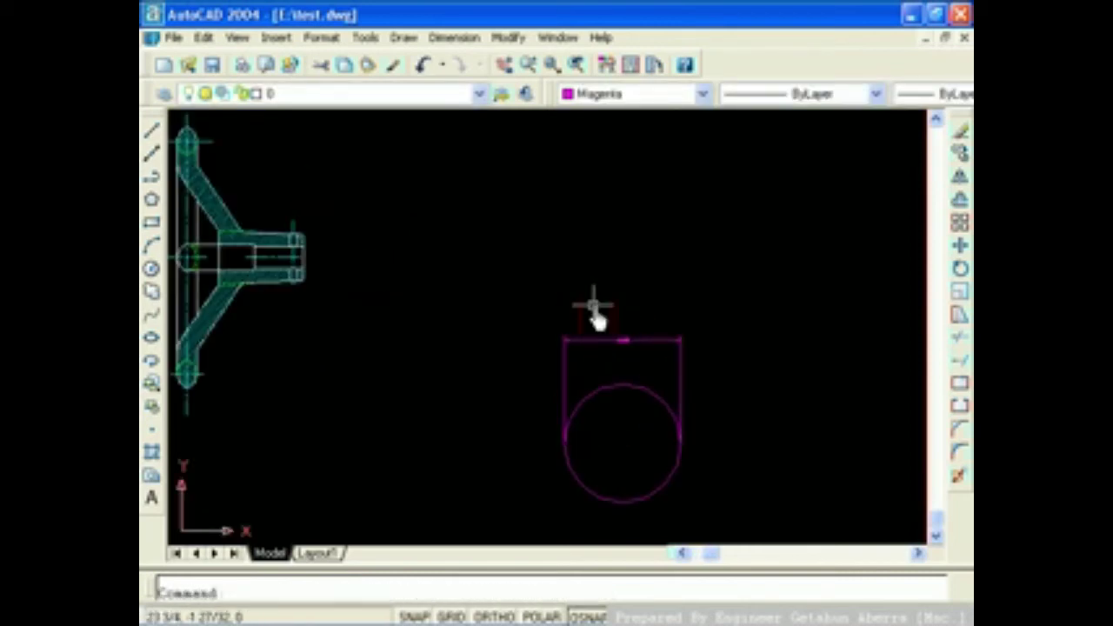
pyautogui.scroll(2, 609, 331)
pyautogui.scroll(1, 621, 348)
pyautogui.scroll(1, 626, 341)
pyautogui.scroll(-2, 626, 341)
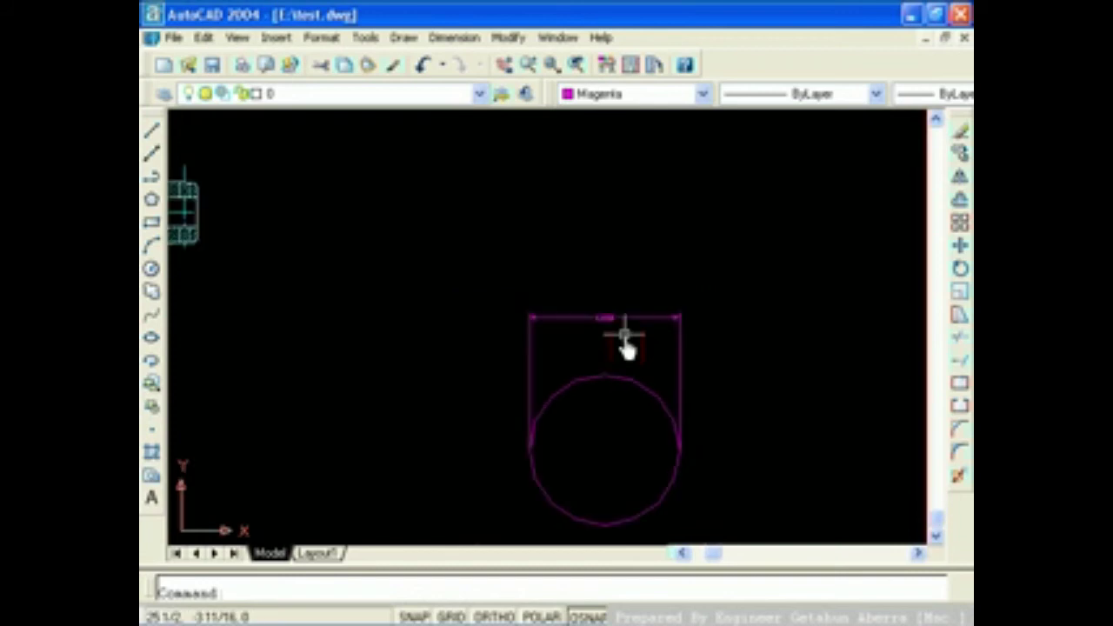
pyautogui.scroll(3, 626, 341)
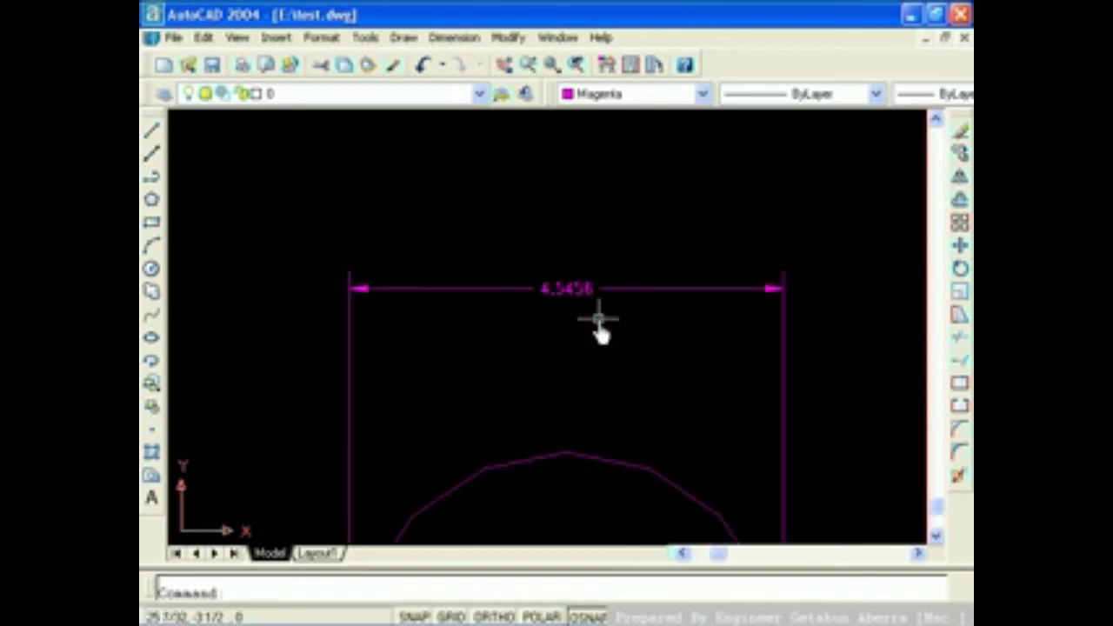
pyautogui.click(598, 320)
pyautogui.click(515, 236)
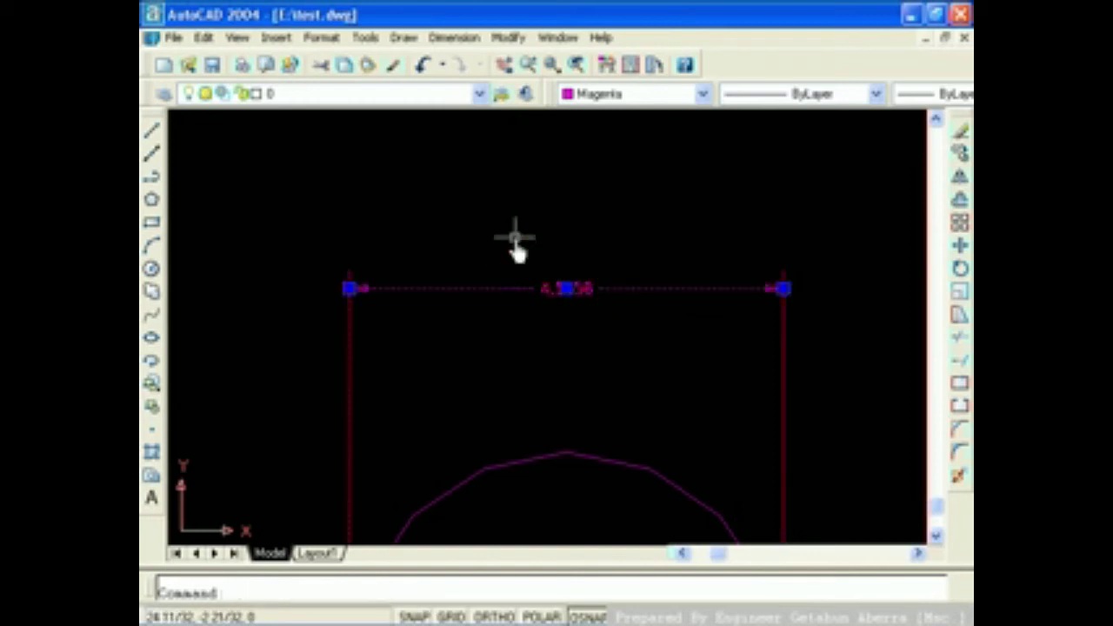
pyautogui.press('Delete')
pyautogui.scroll(-2, 516, 236)
pyautogui.scroll(-2, 515, 236)
pyautogui.scroll(-1, 515, 237)
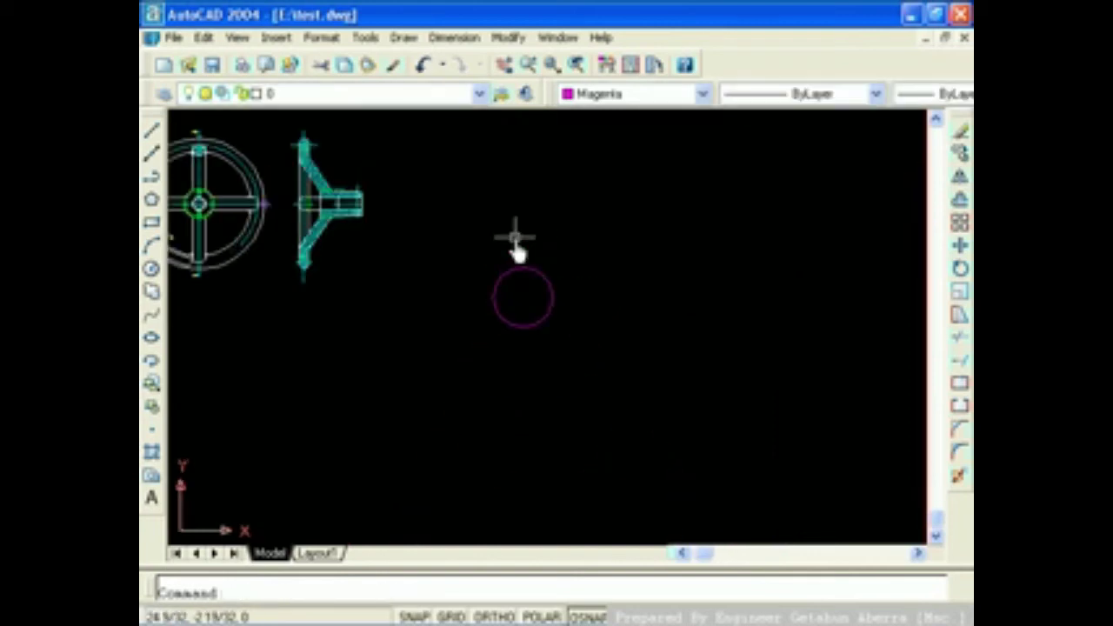
pyautogui.scroll(-1, 516, 236)
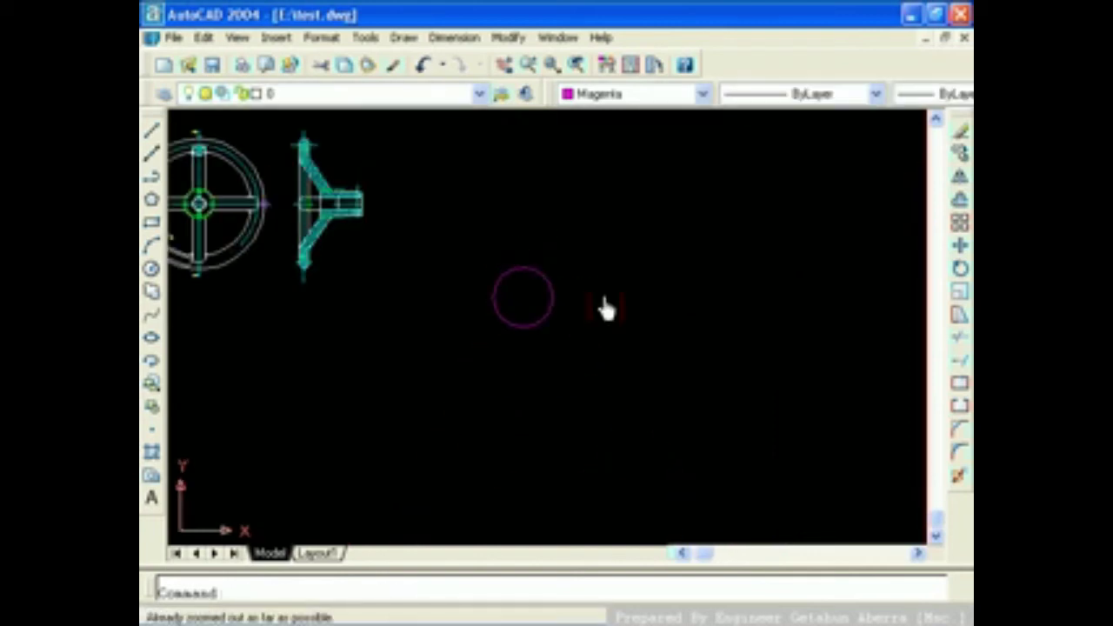
pyautogui.click(237, 37)
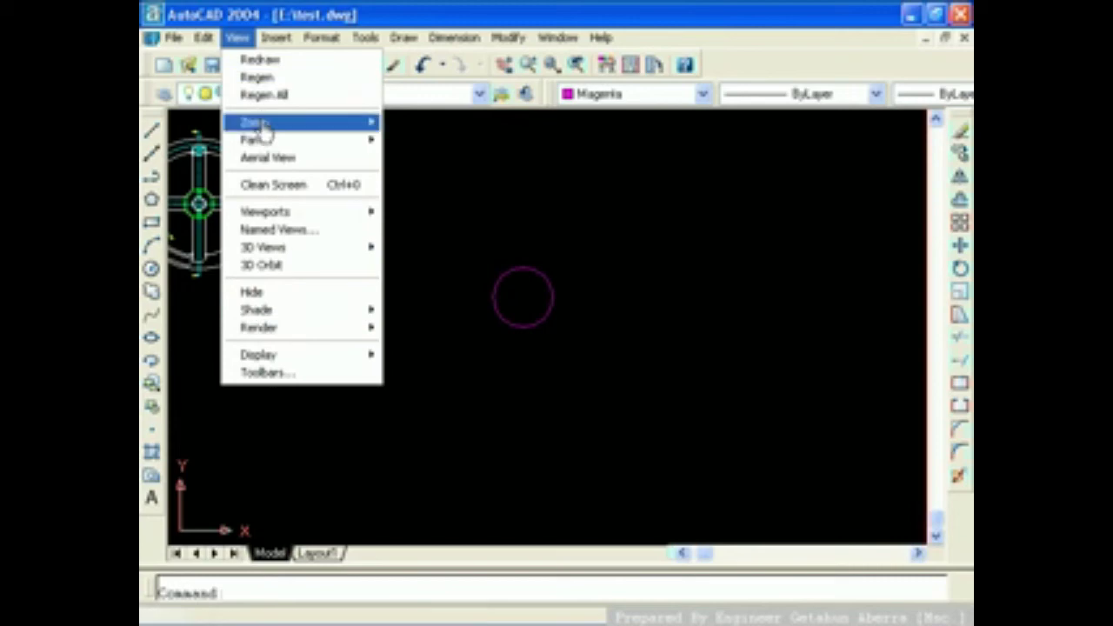
pyautogui.moveTo(254, 123)
pyautogui.click(405, 313)
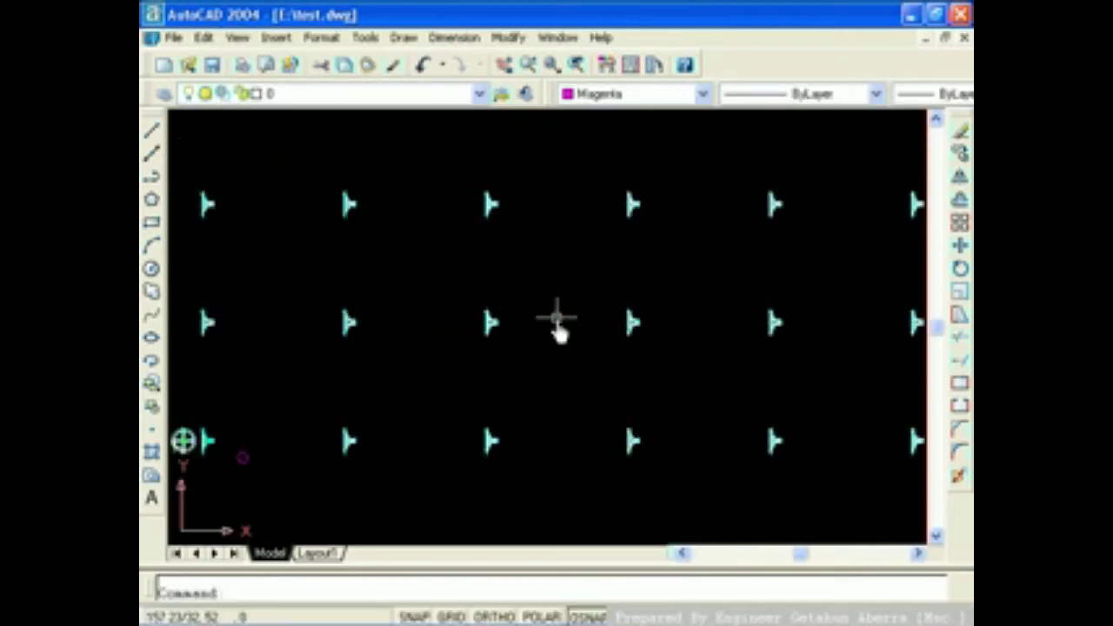
pyautogui.scroll(-2, 557, 317)
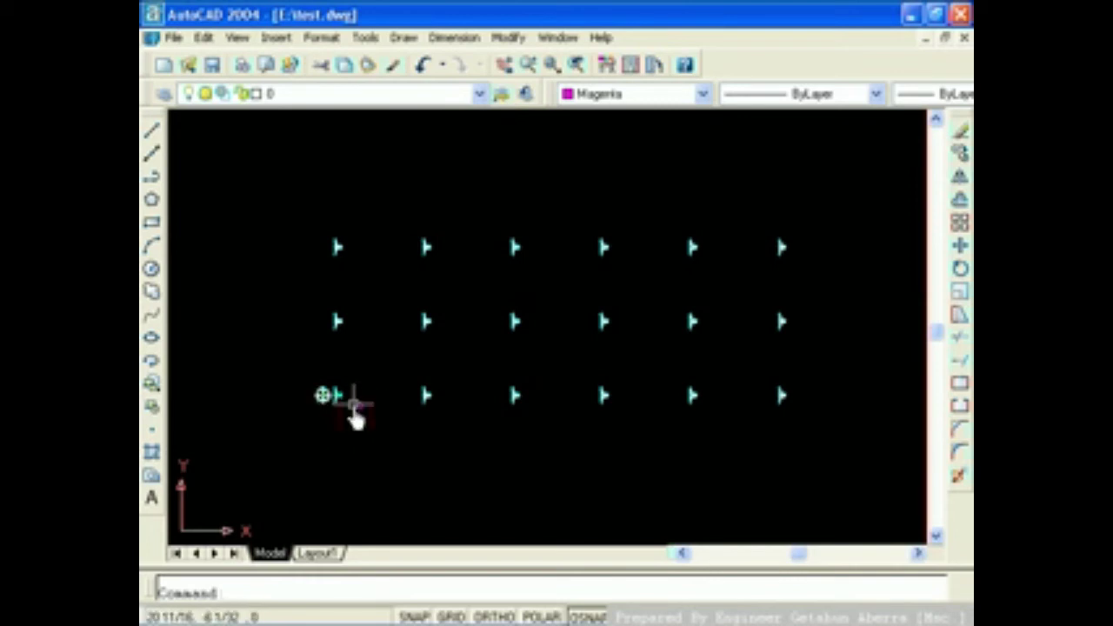
pyautogui.scroll(2, 353, 415)
pyautogui.scroll(-1, 357, 417)
pyautogui.scroll(1, 355, 417)
pyautogui.scroll(2, 355, 416)
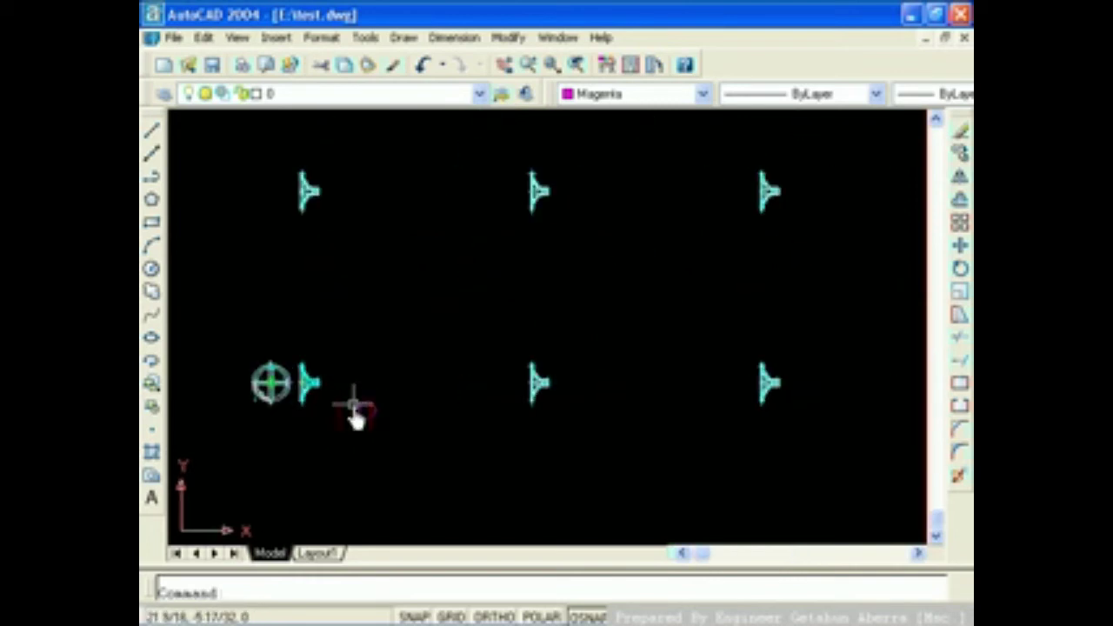
pyautogui.scroll(-1, 355, 417)
pyautogui.scroll(1, 355, 417)
pyautogui.scroll(2, 355, 417)
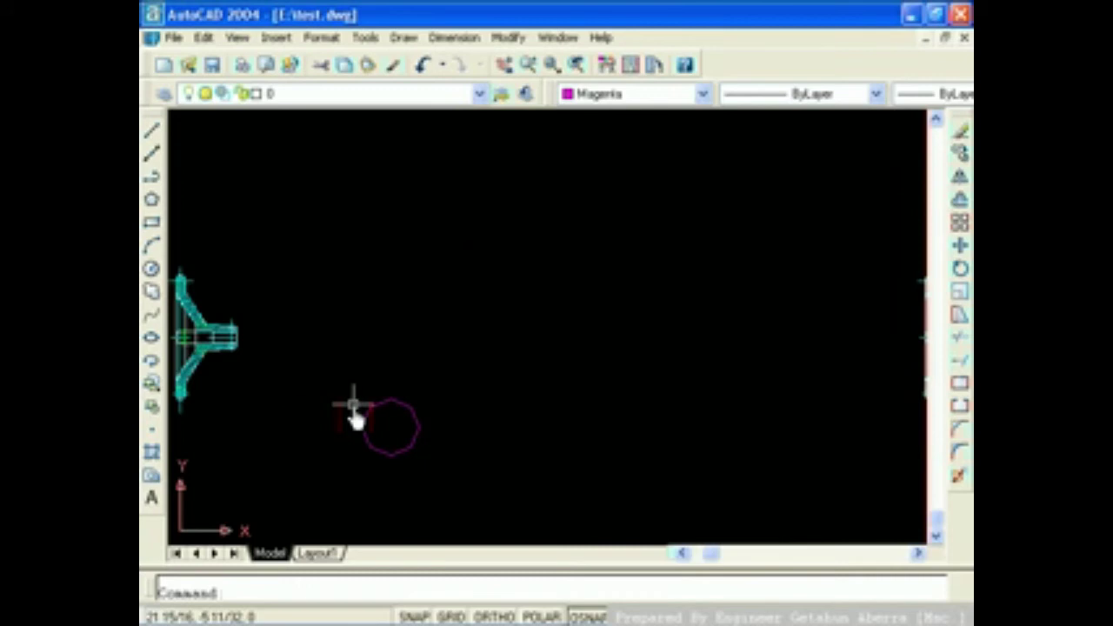
pyautogui.scroll(1, 410, 231)
pyautogui.moveTo(353, 416)
pyautogui.mouseDown(button='middle')
pyautogui.moveTo(410, 232)
pyautogui.moveTo(366, 381)
pyautogui.mouseUp(button='middle')
pyautogui.scroll(1, 413, 235)
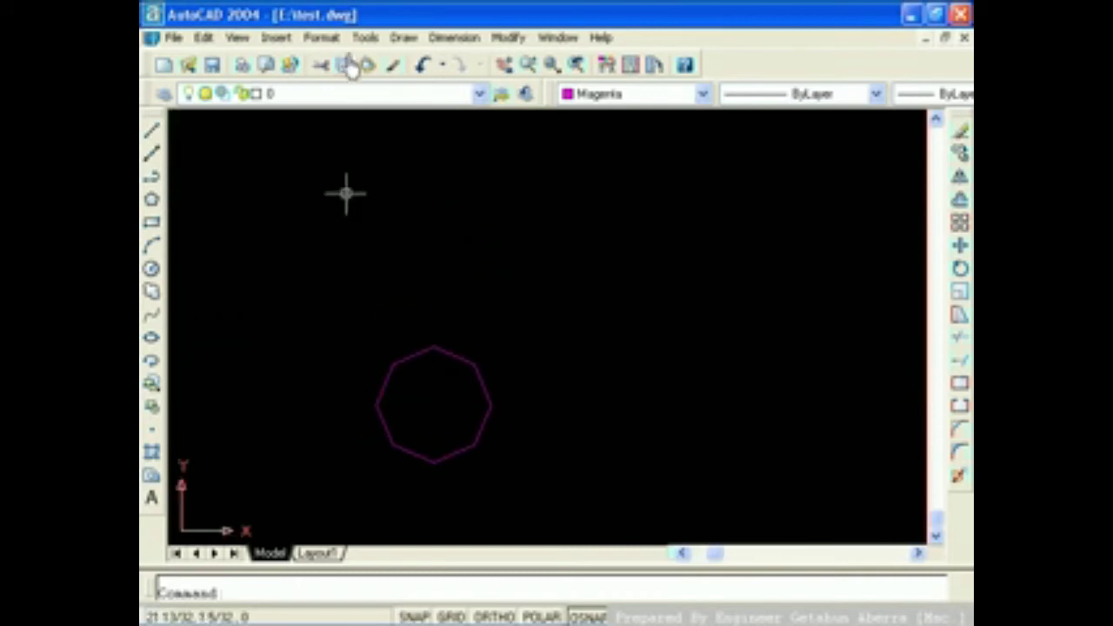
# Set the rectangular array spacing to 15 between rows and 20 between columns
pyautogui.click(506, 39)
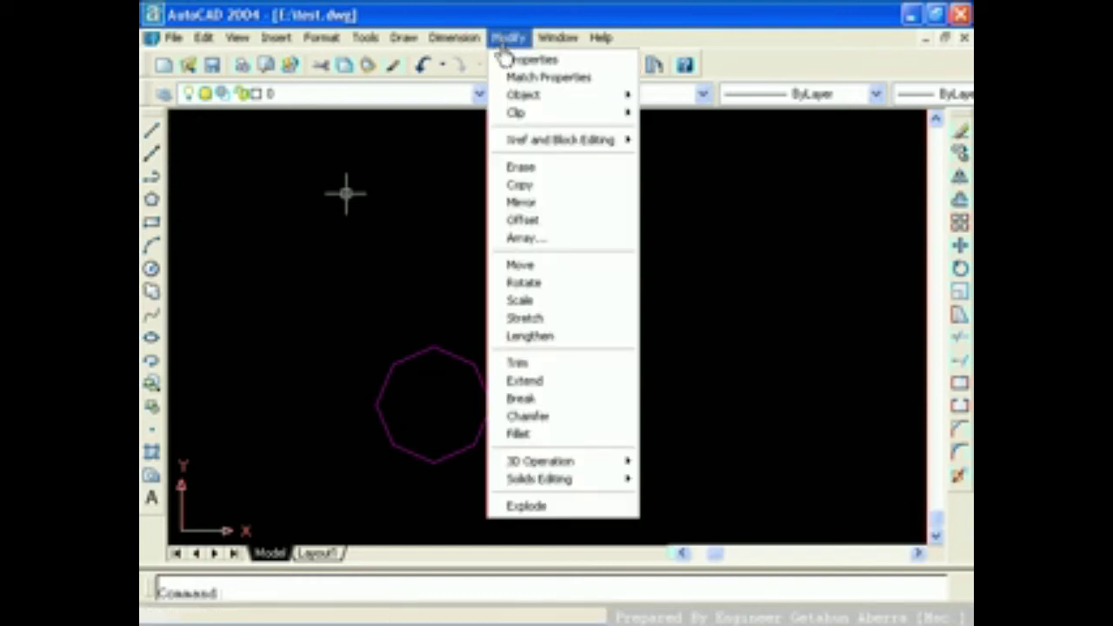
pyautogui.click(533, 242)
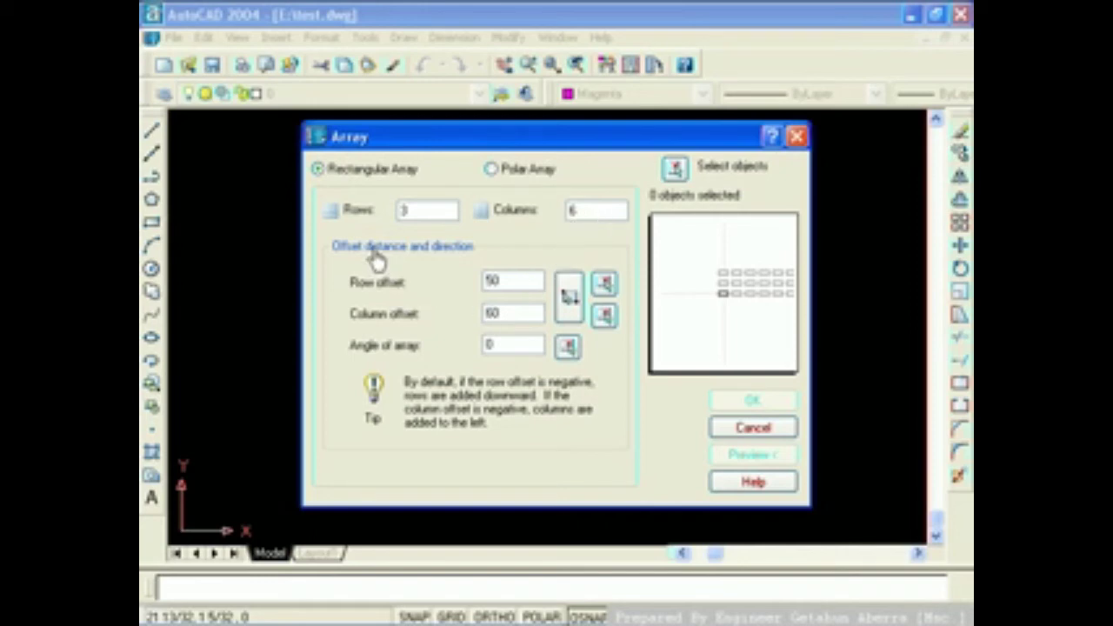
pyautogui.doubleClick(501, 282)
pyautogui.doubleClick(500, 315)
pyautogui.write('20')
pyautogui.press('Tab')
# Select the small magenta circle, then preview and accept the 3-row rectangular array
pyautogui.click(680, 172)
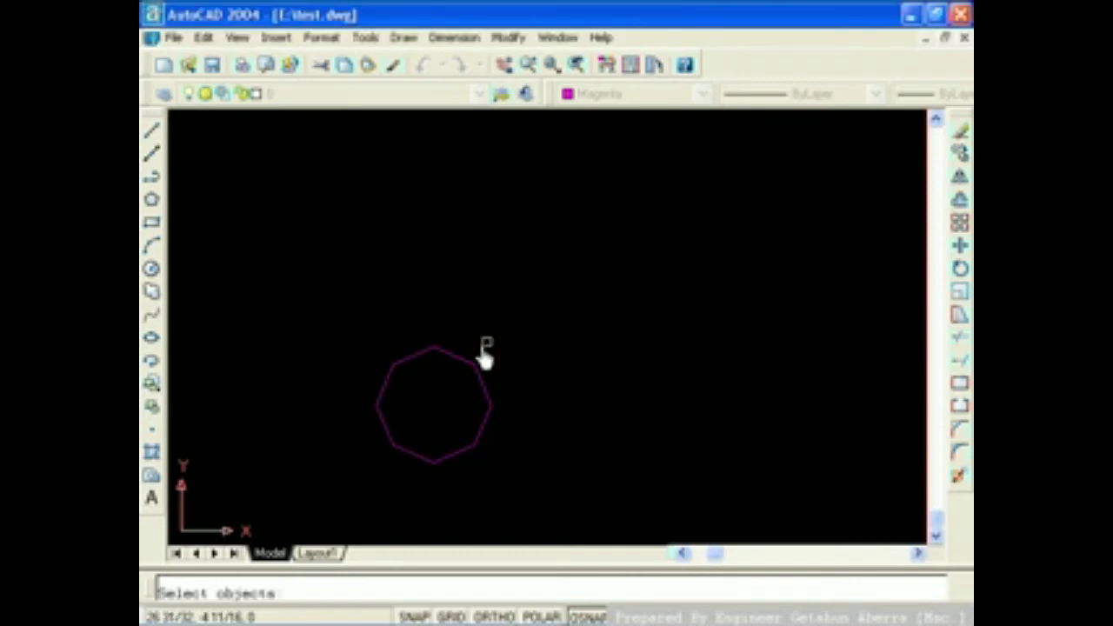
pyautogui.click(459, 367)
pyautogui.rightClick(574, 315)
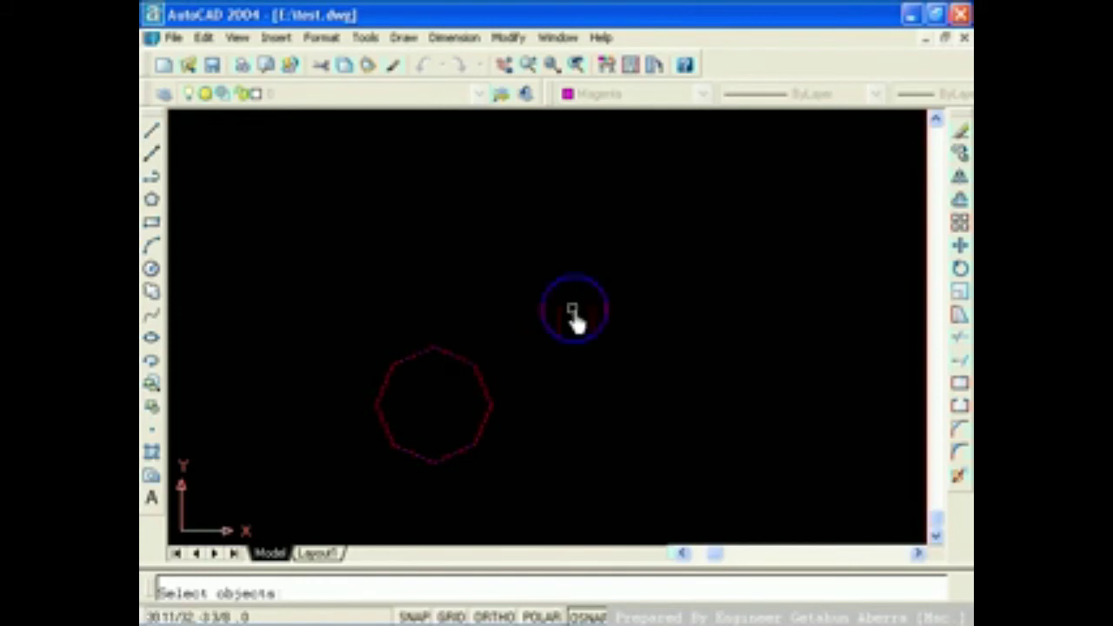
pyautogui.click(758, 456)
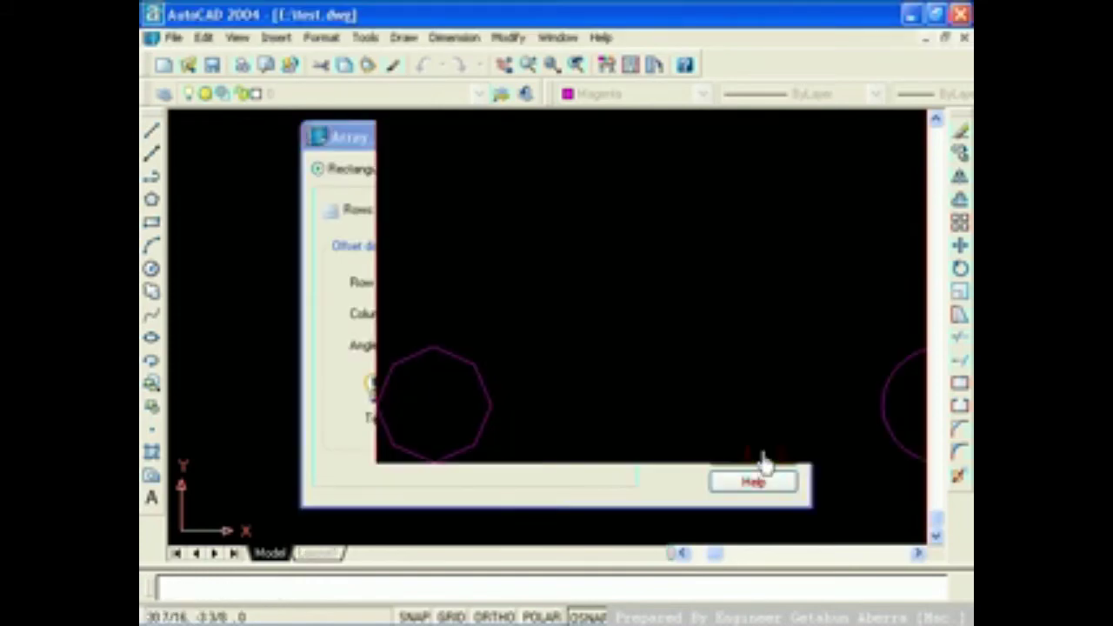
pyautogui.click(467, 329)
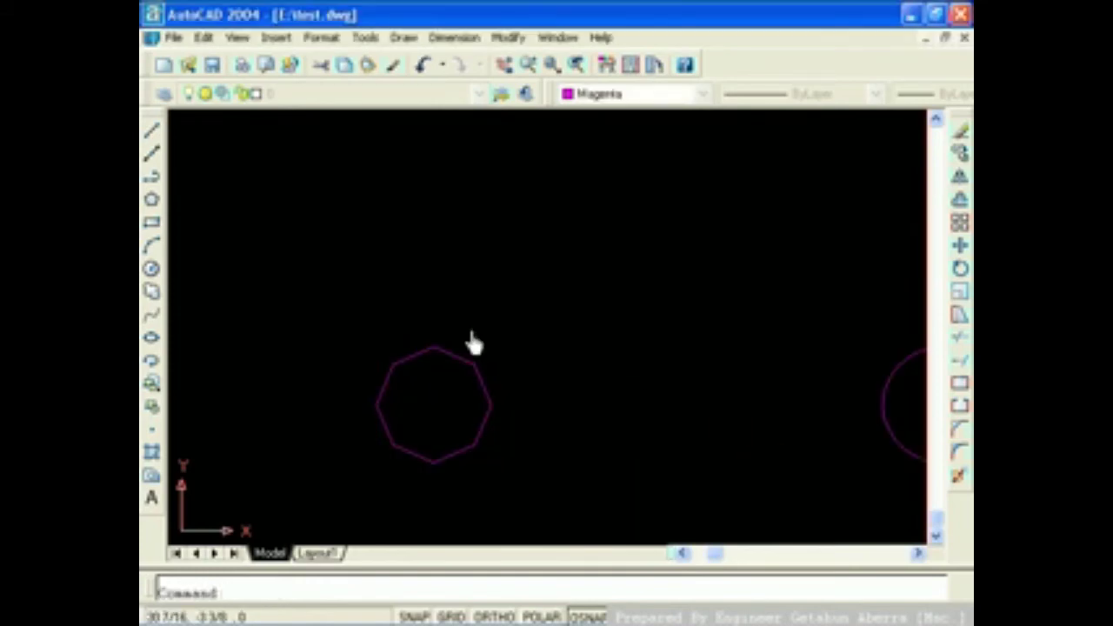
pyautogui.scroll(-1, 471, 331)
# Pan back to the handwheel front and side views
pyautogui.scroll(-2, 471, 330)
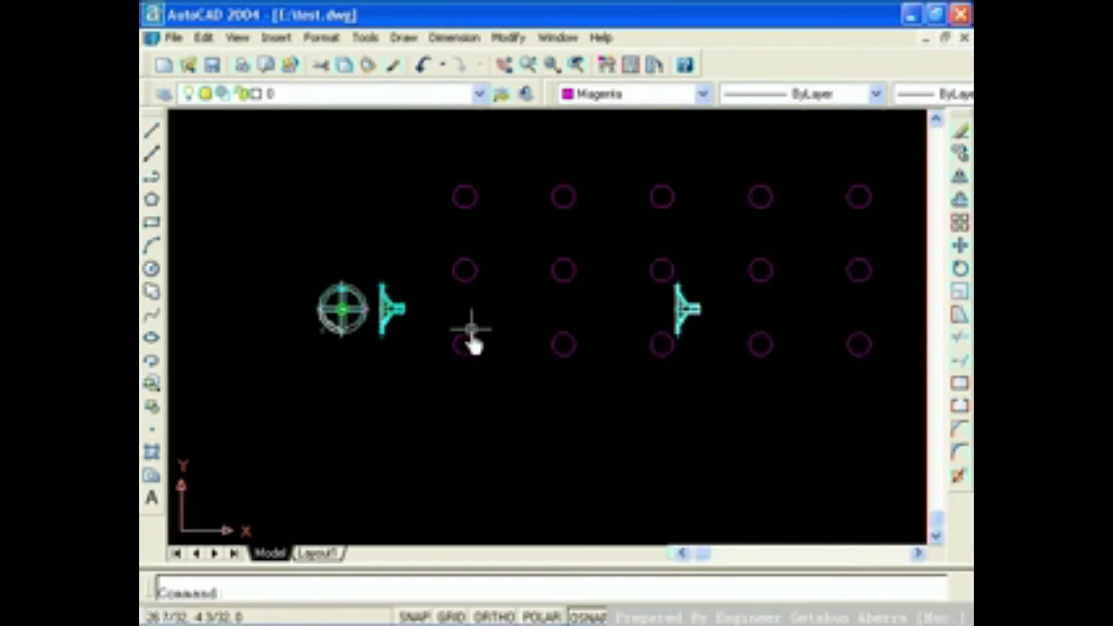
pyautogui.moveTo(645, 413); pyautogui.dragTo(499, 462, button='middle')
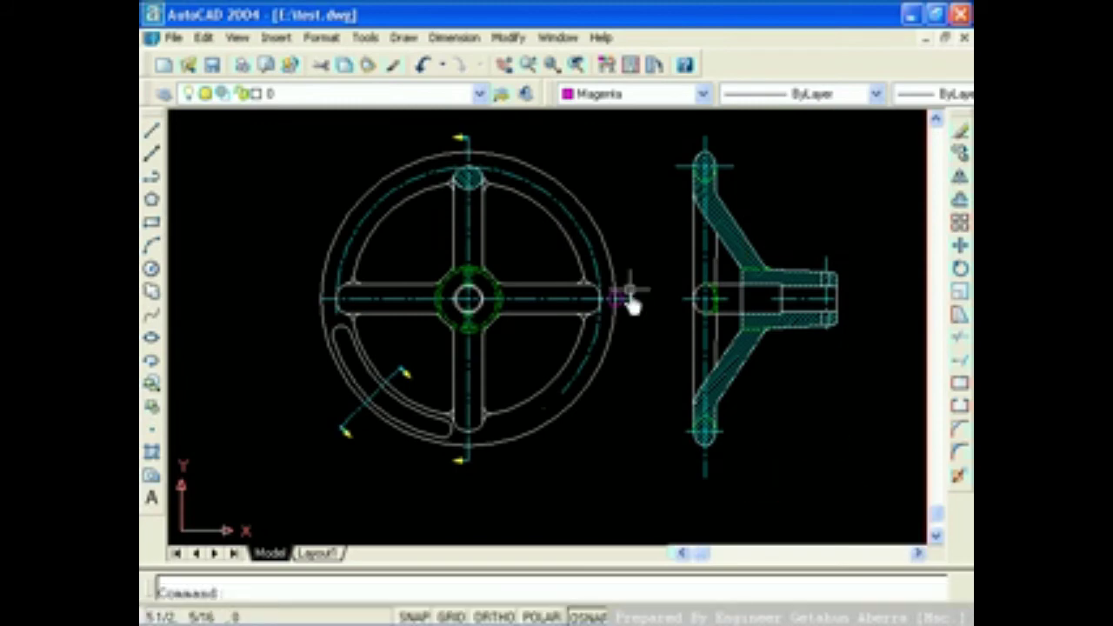
# Offset the rim by 30, one copy inside the wheel and one outside
pyautogui.click(509, 37)
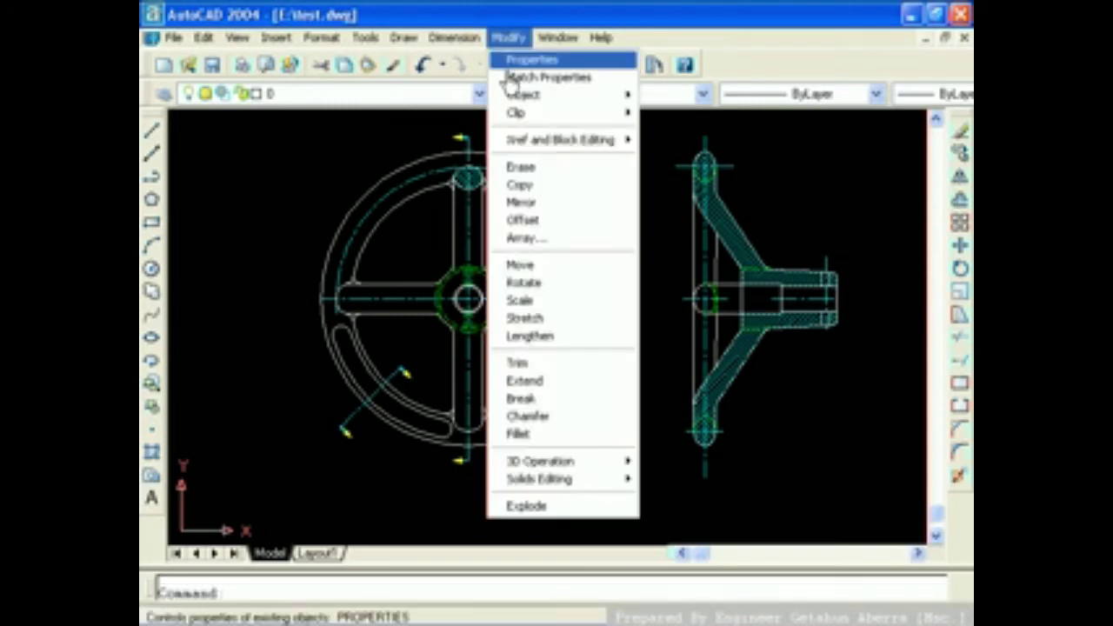
pyautogui.click(523, 220)
pyautogui.write('30')
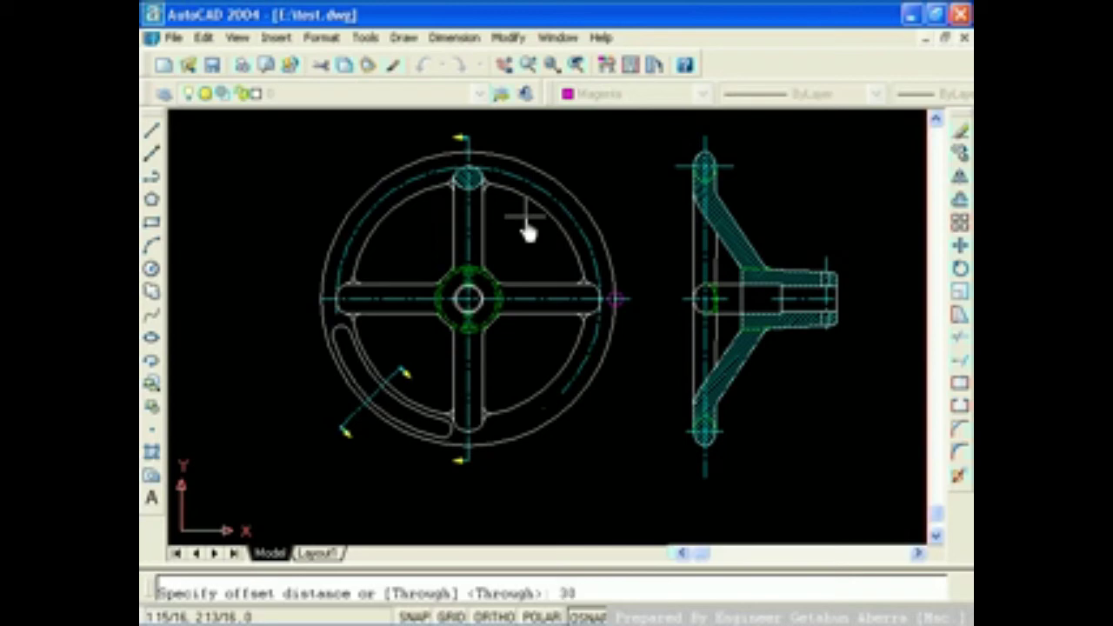
pyautogui.press('Return')
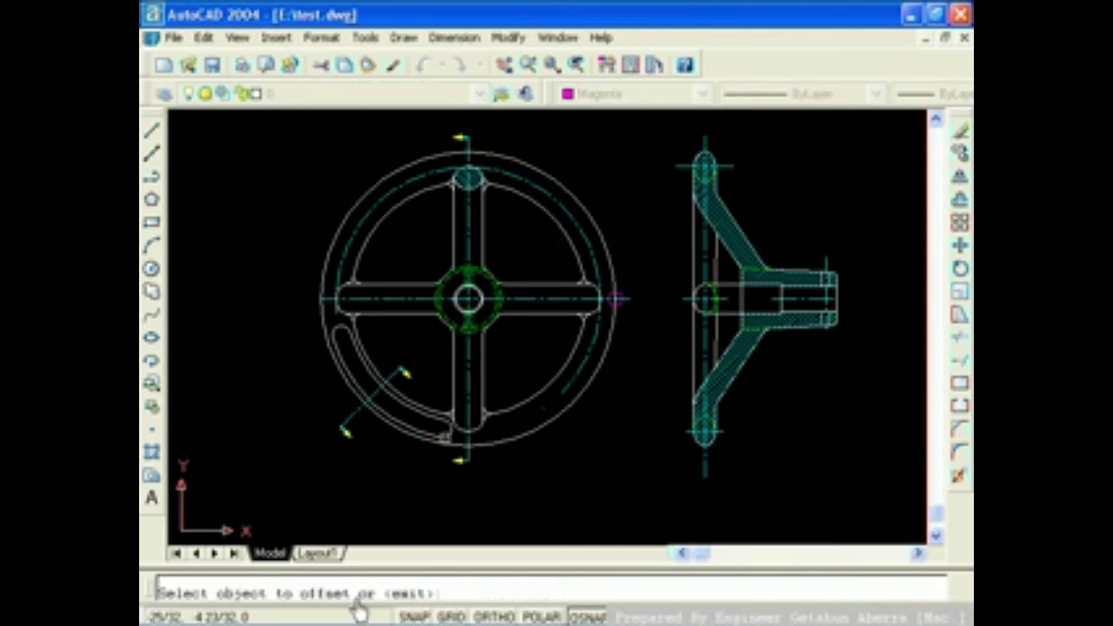
pyautogui.click(541, 216)
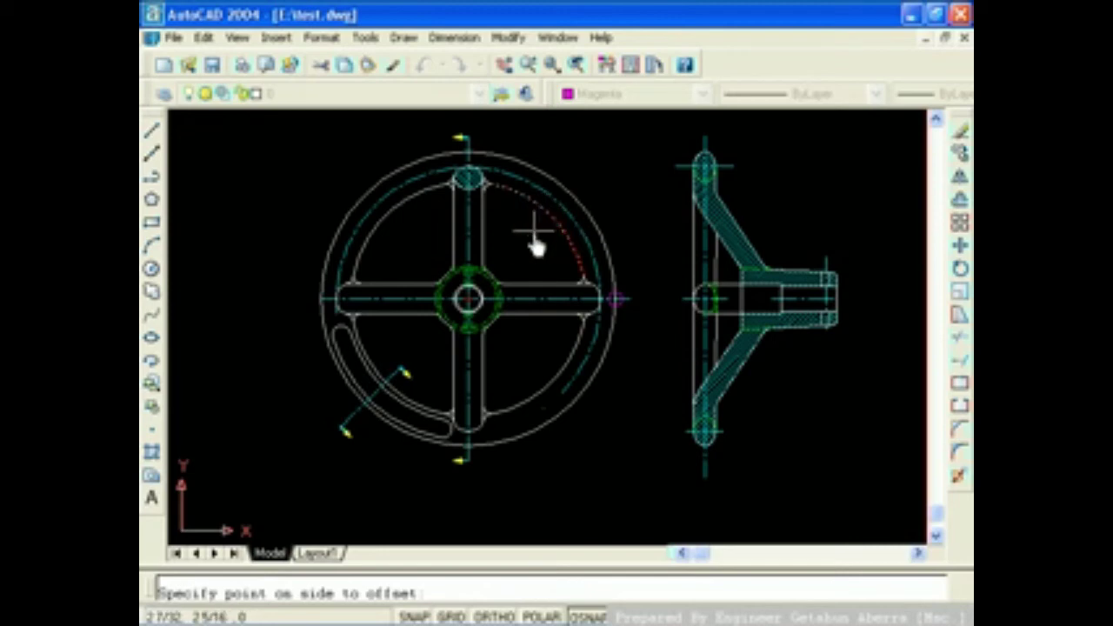
pyautogui.click(522, 238)
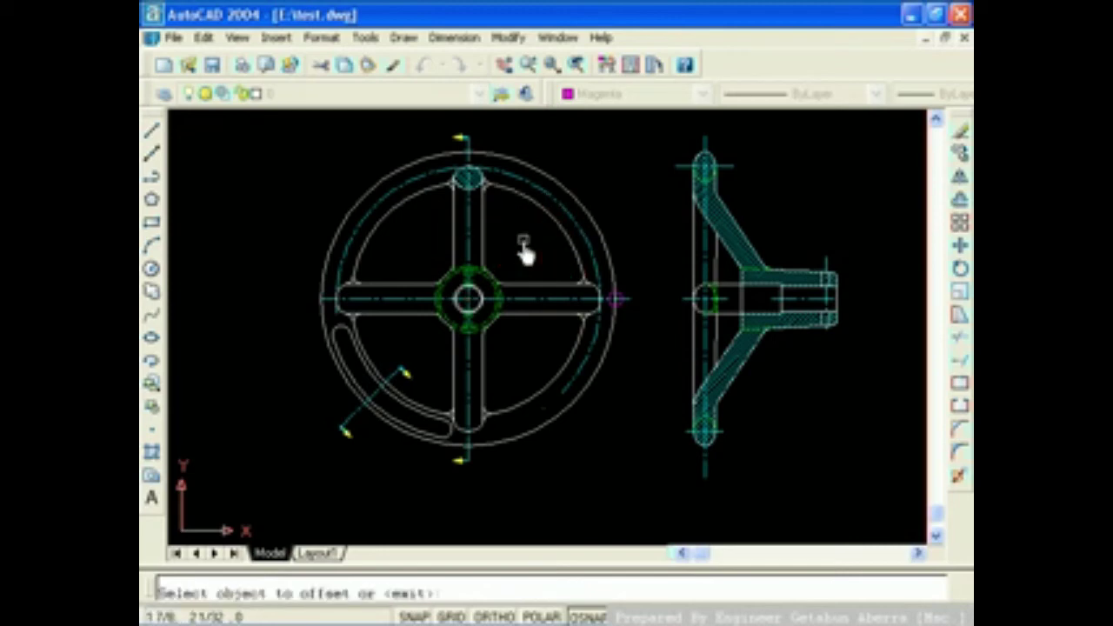
pyautogui.click(578, 207)
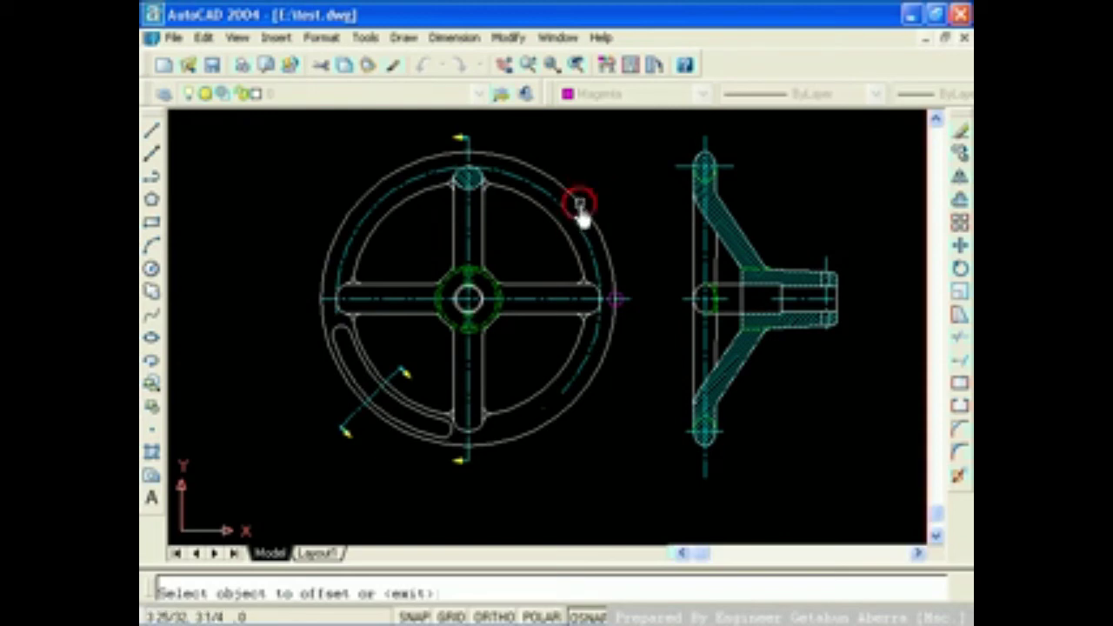
pyautogui.click(617, 173)
# Finish the offset and erase the large outer offset circle
pyautogui.scroll(-2, 616, 173)
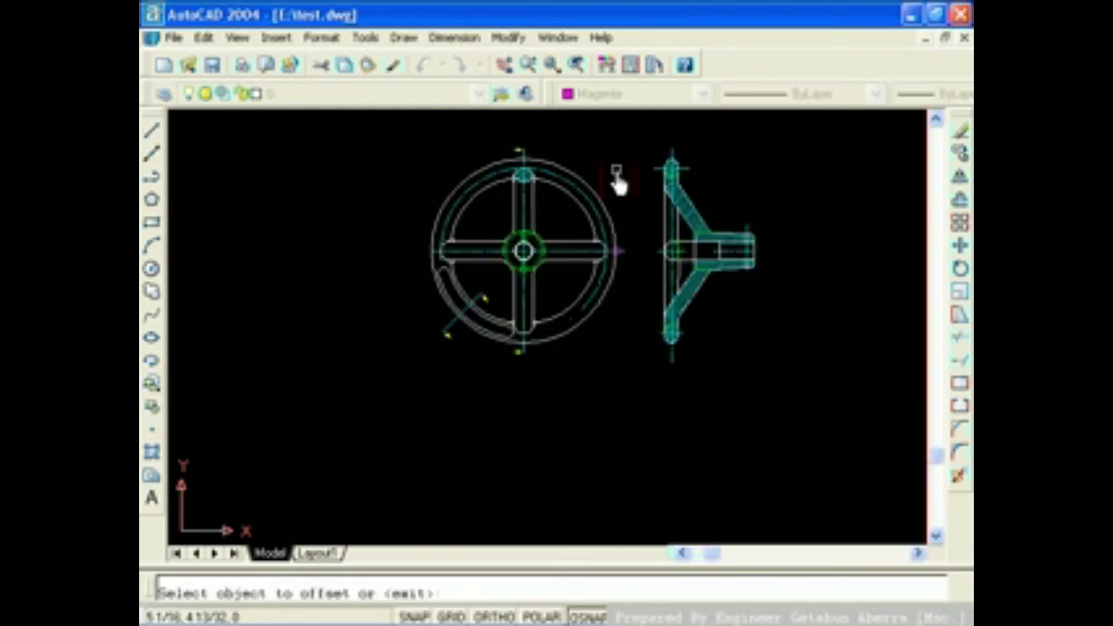
pyautogui.scroll(-1, 617, 173)
pyautogui.scroll(-2, 617, 173)
pyautogui.moveTo(616, 173); pyautogui.dragTo(515, 296, button='middle')
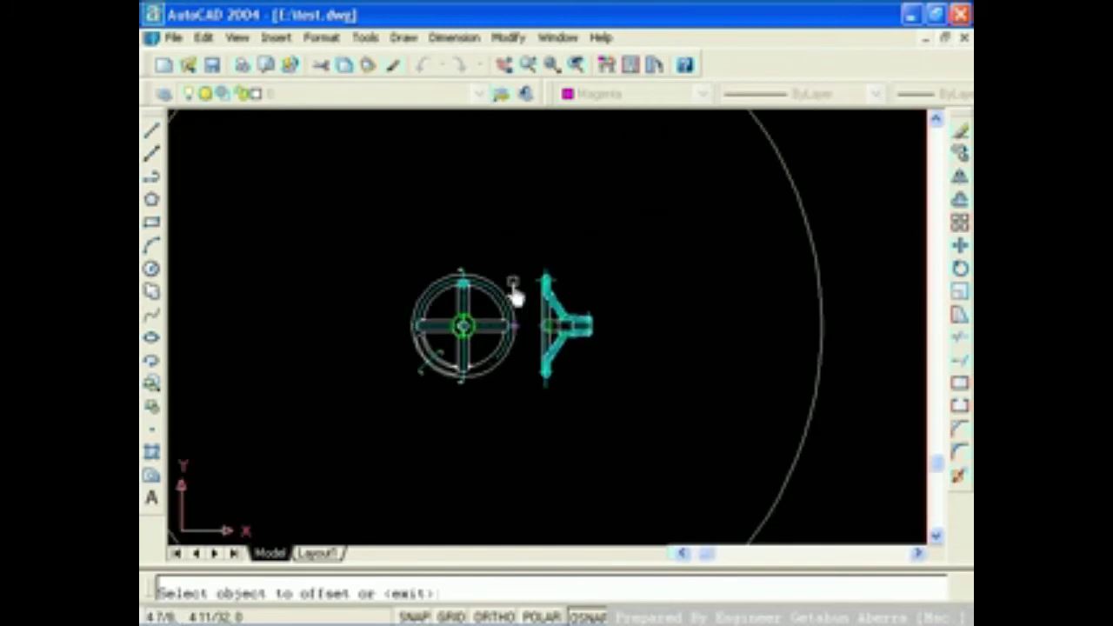
pyautogui.scroll(-4, 515, 296)
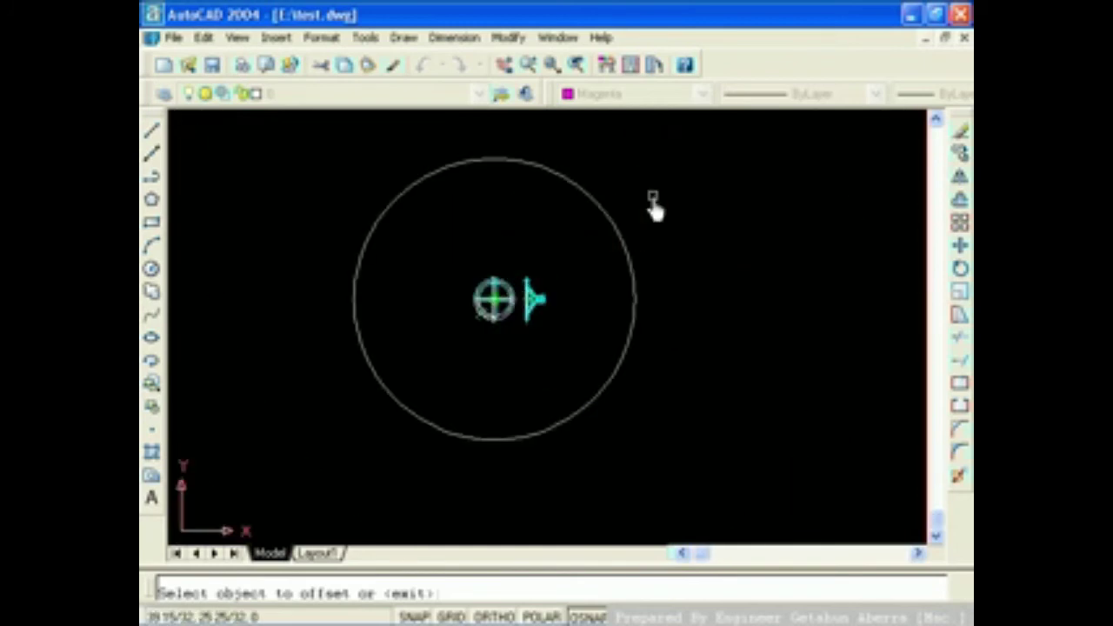
pyautogui.press('Return')
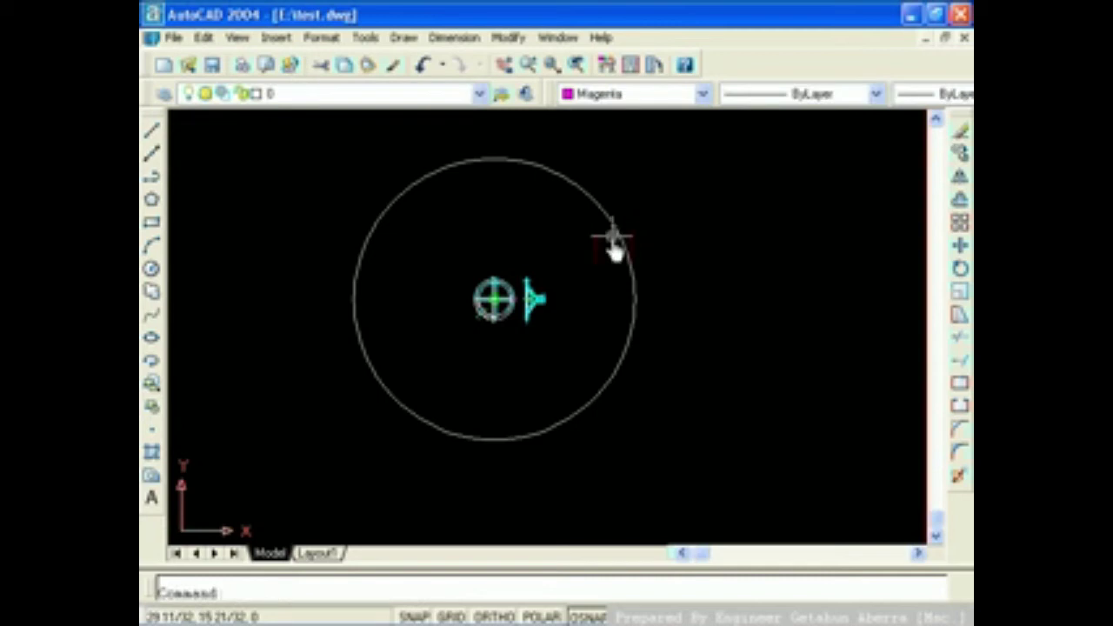
pyautogui.click(613, 227)
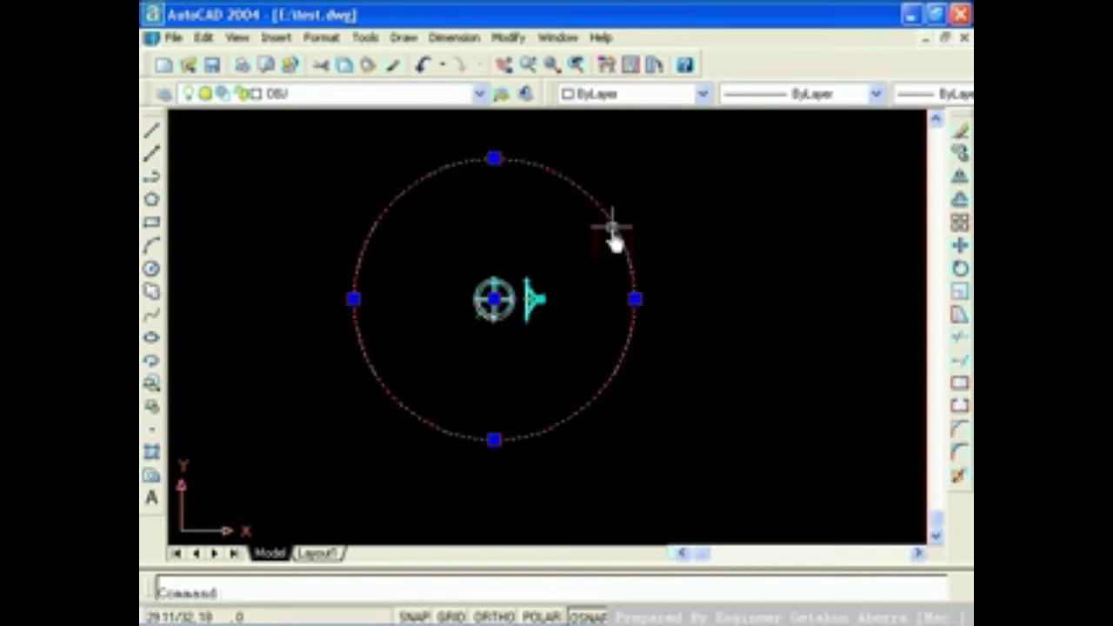
pyautogui.press('Delete')
pyautogui.scroll(2, 529, 282)
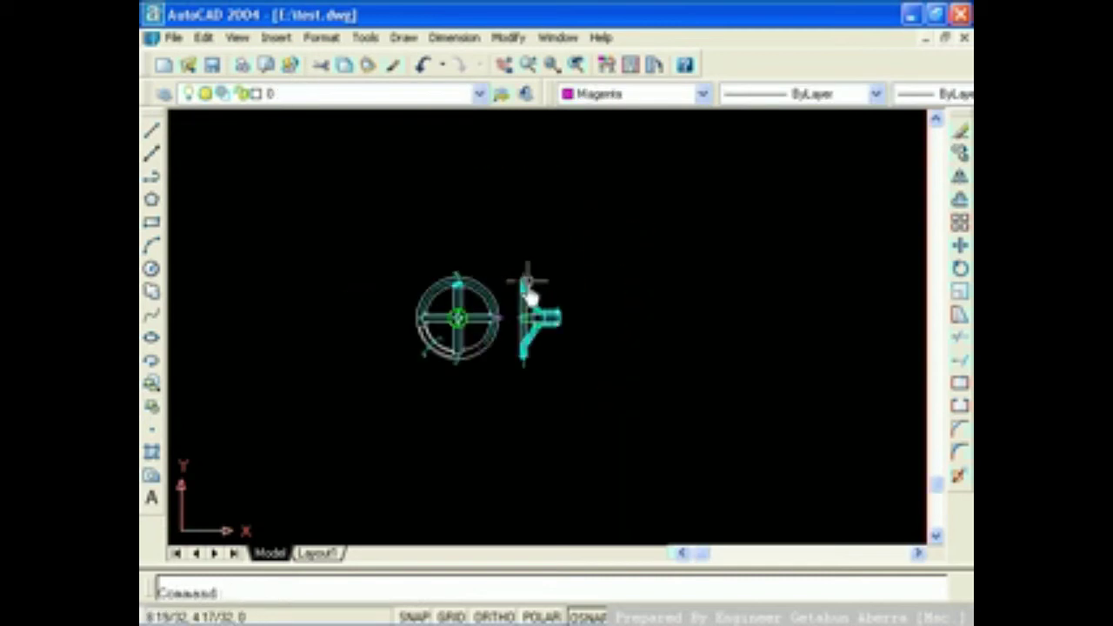
pyautogui.scroll(2, 527, 301)
pyautogui.scroll(1, 586, 325)
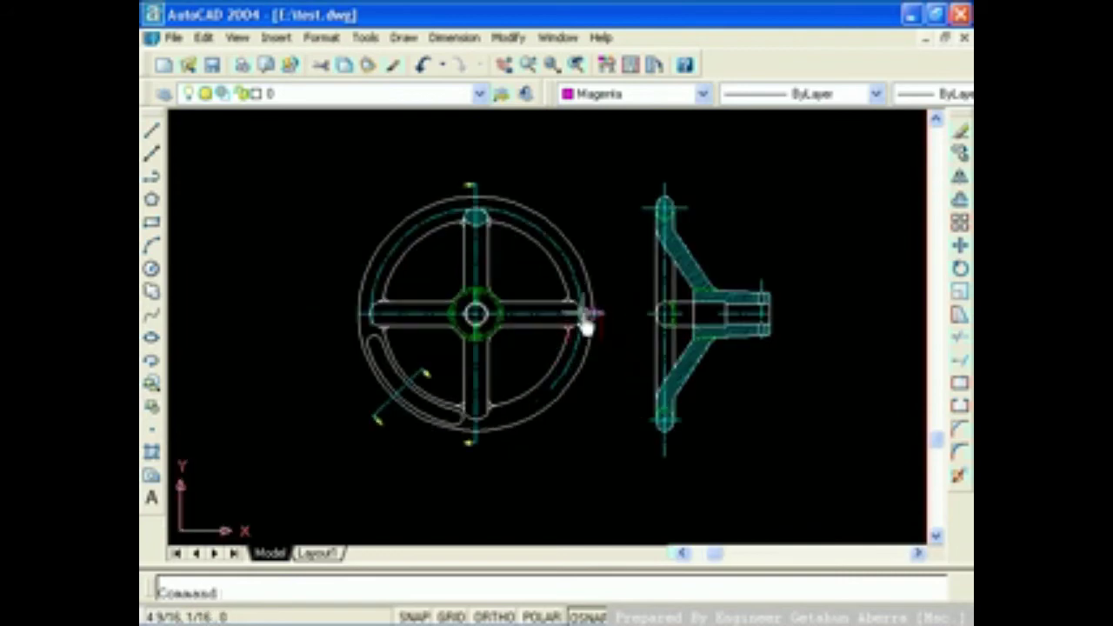
# Offset the handwheel rim outward three times at distance 5, making three concentric circles
pyautogui.click(508, 37)
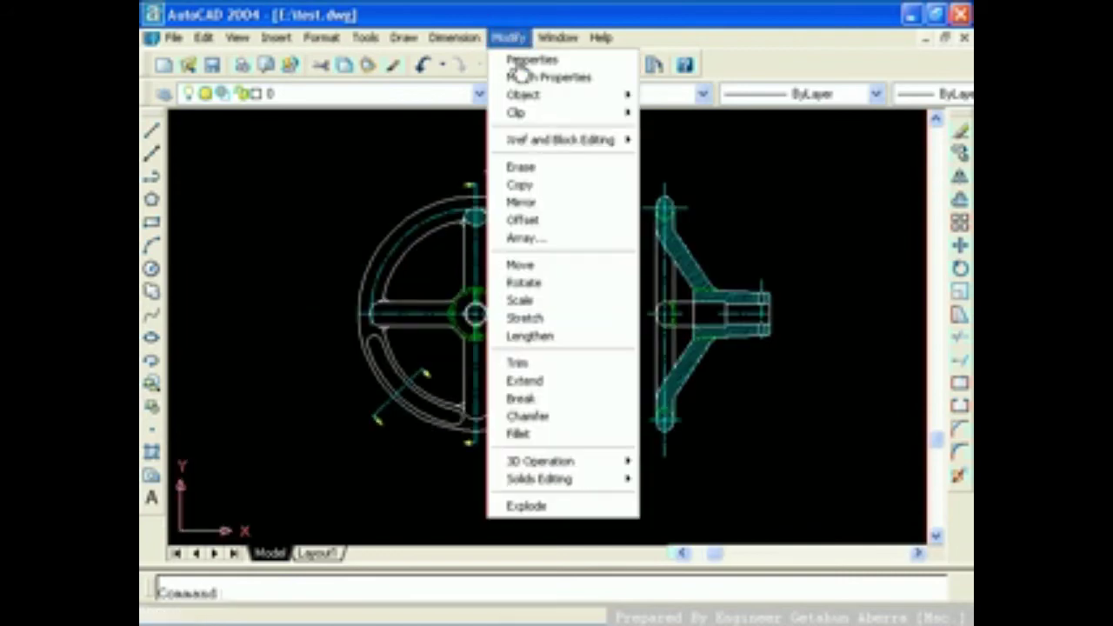
pyautogui.click(526, 222)
pyautogui.write('5')
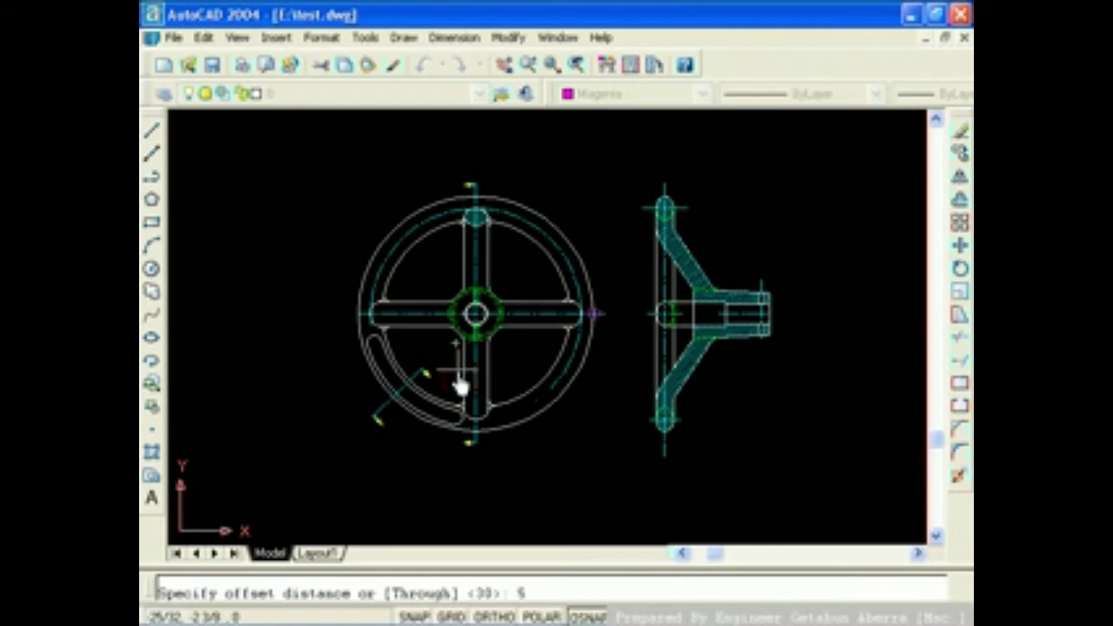
pyautogui.press('Return')
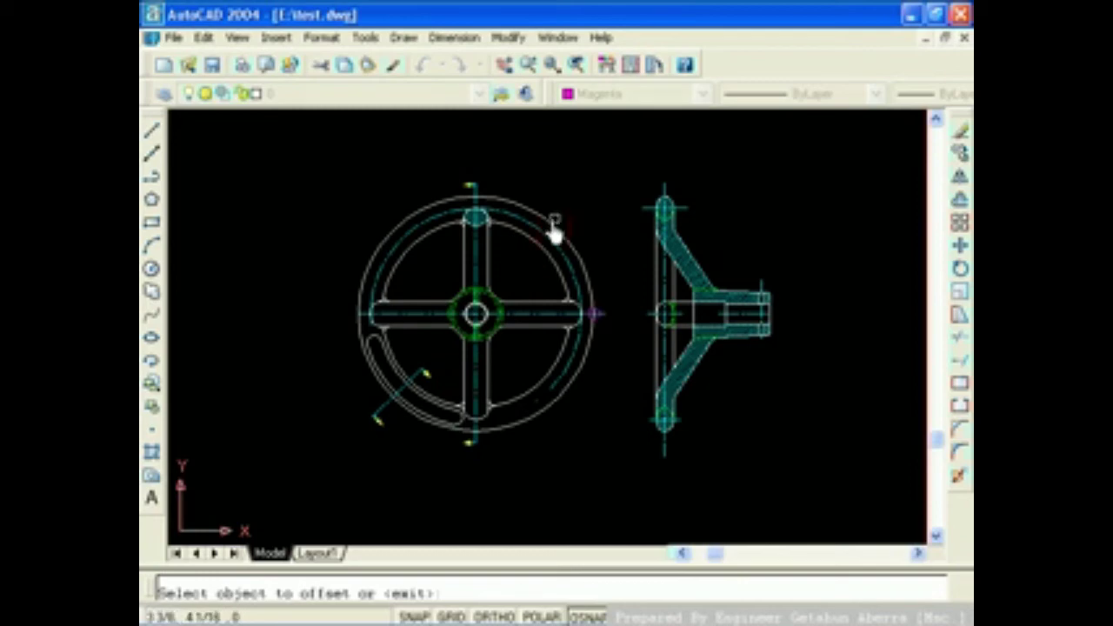
pyautogui.click(550, 225)
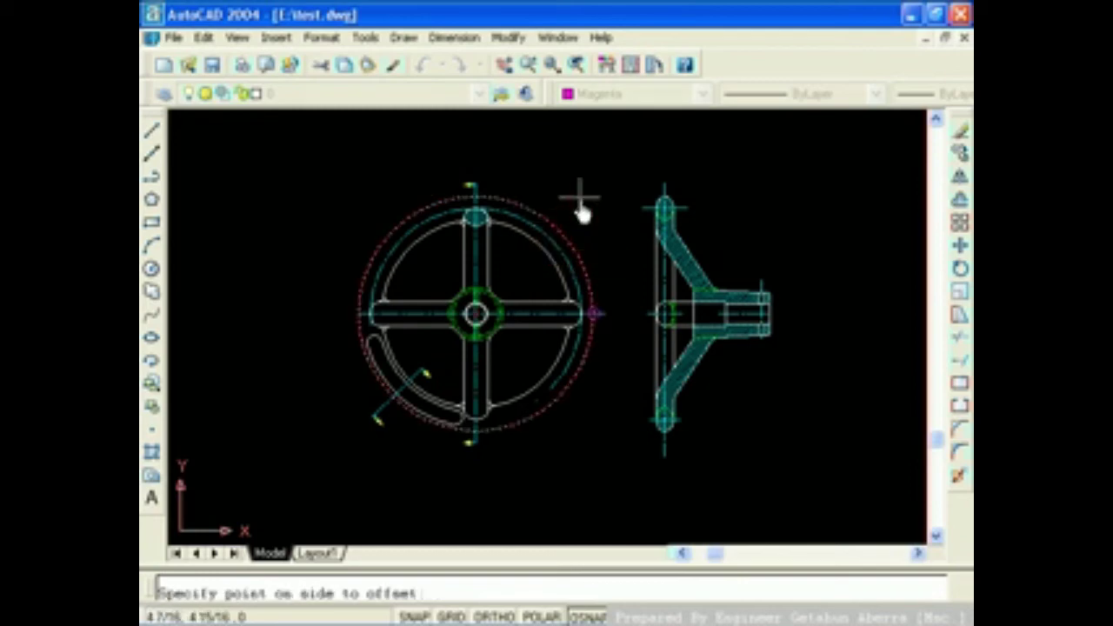
pyautogui.click(581, 200)
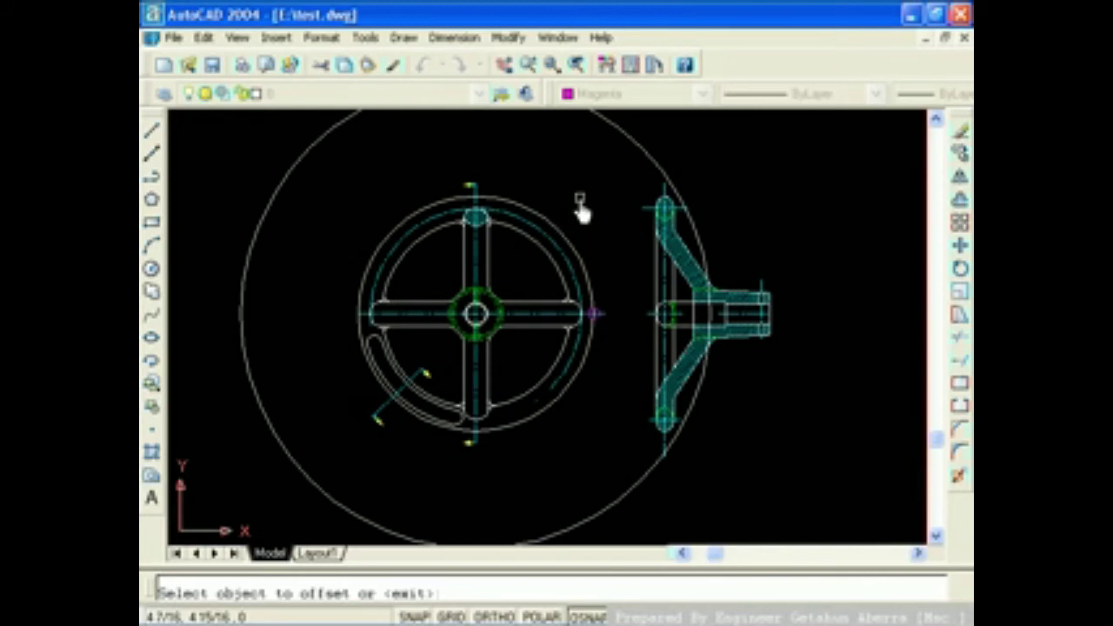
pyautogui.scroll(-5, 580, 207)
pyautogui.scroll(-3, 580, 204)
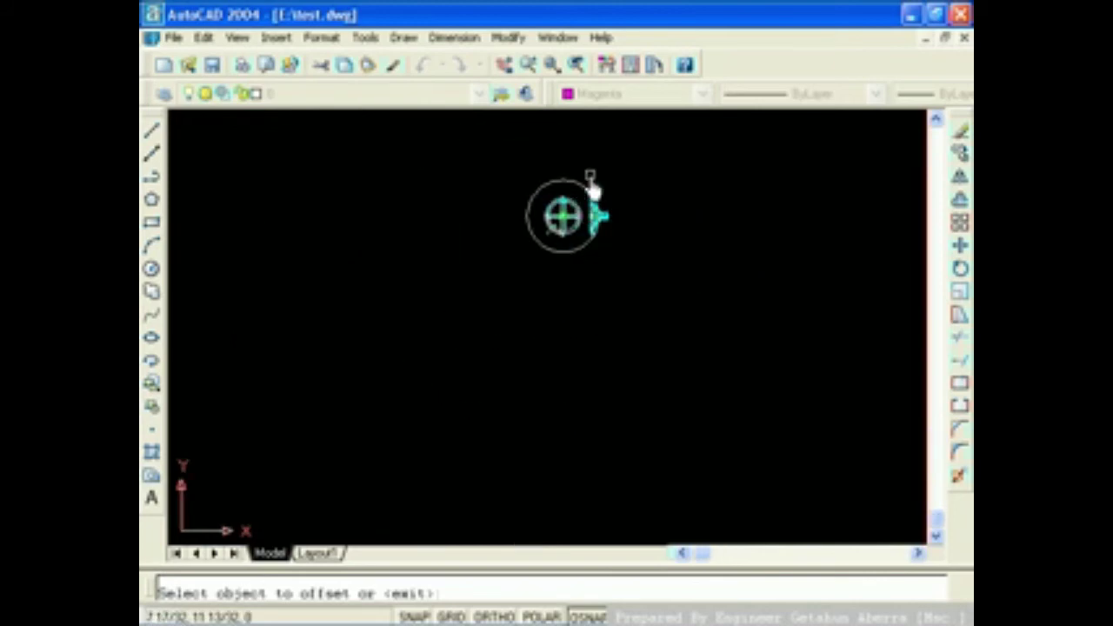
pyautogui.click(588, 191)
pyautogui.click(667, 174)
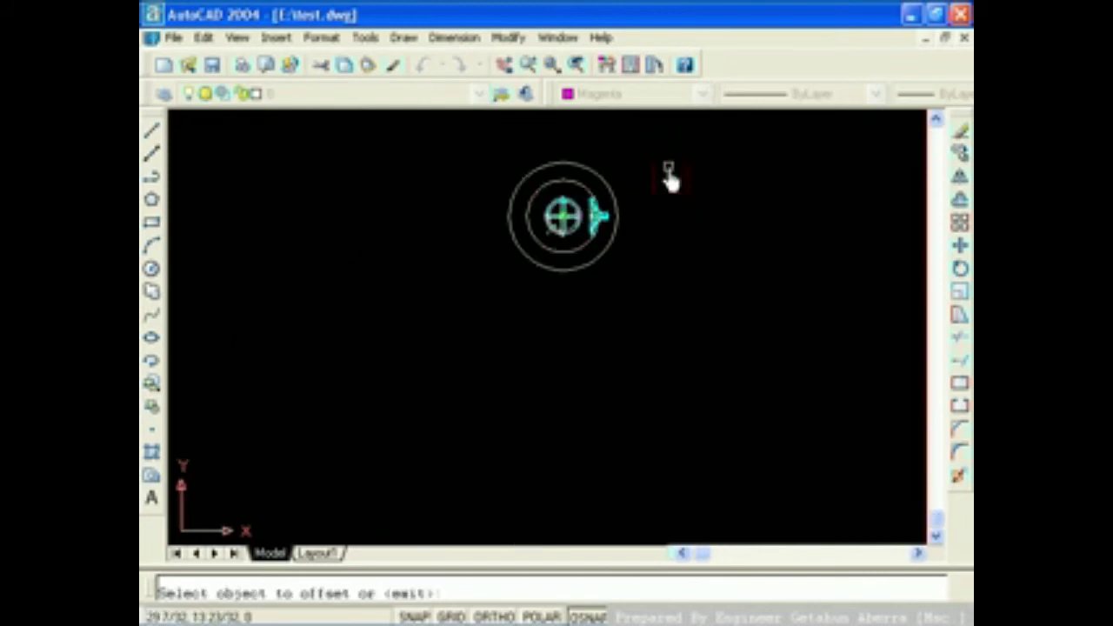
pyautogui.click(609, 252)
pyautogui.click(706, 254)
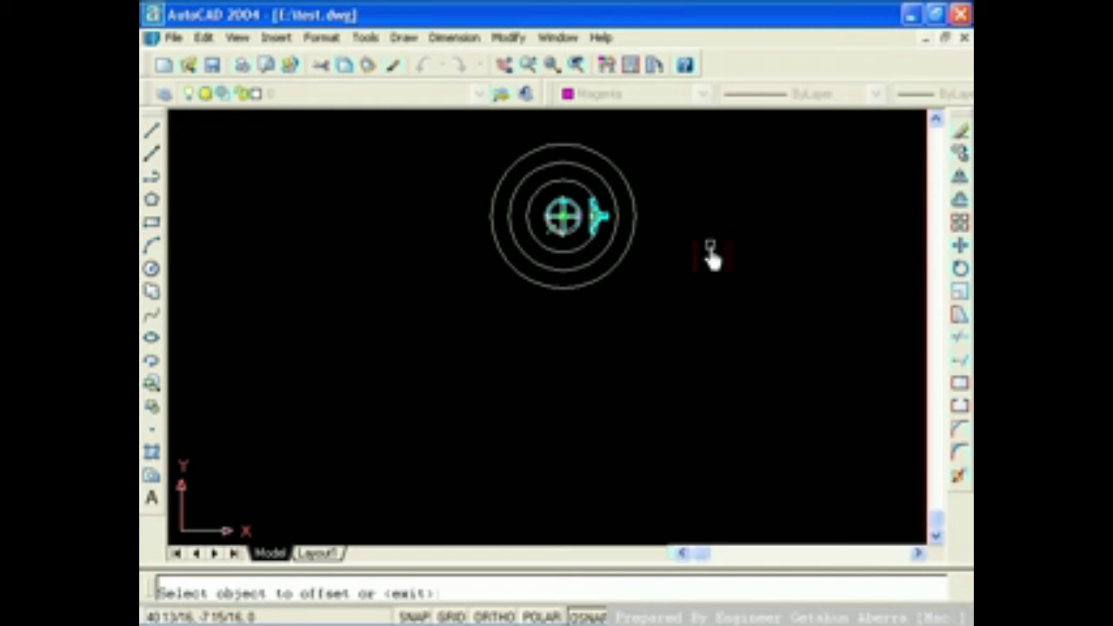
pyautogui.rightClick(710, 253)
# Crossing-select the three offset circles and delete them
pyautogui.scroll(3, 596, 225)
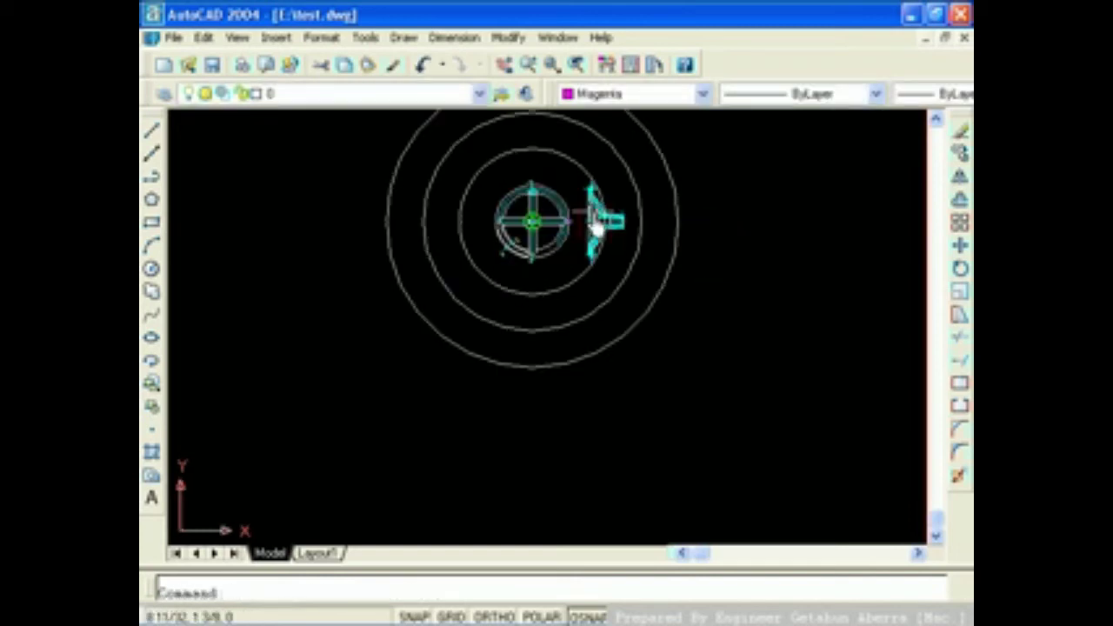
pyautogui.scroll(2, 597, 224)
pyautogui.moveTo(597, 228); pyautogui.dragTo(600, 333, button='middle')
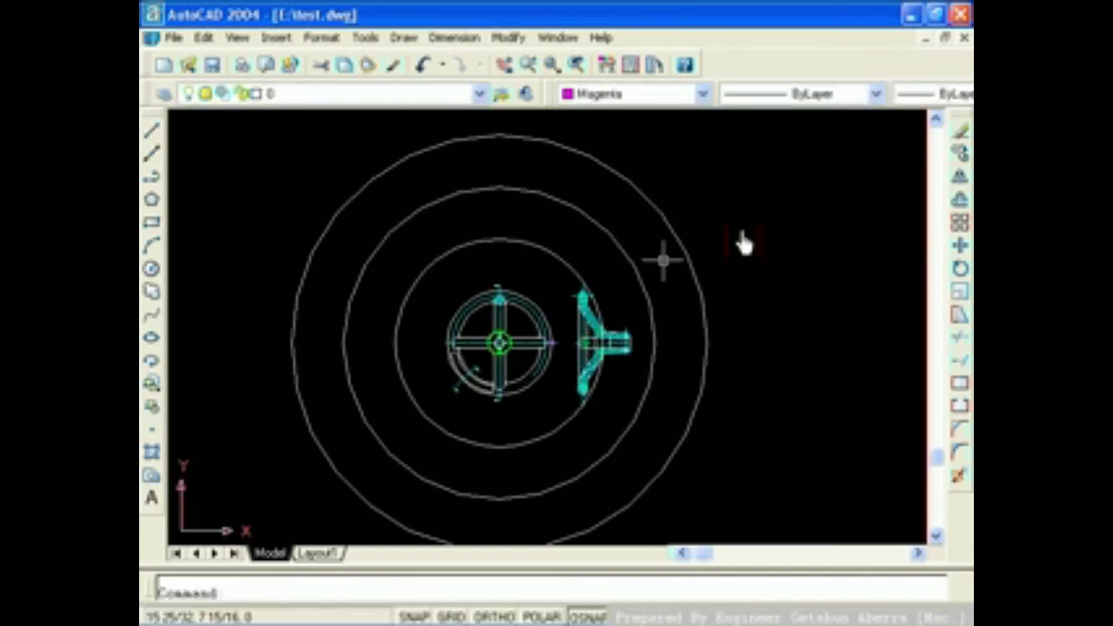
pyautogui.click(732, 224)
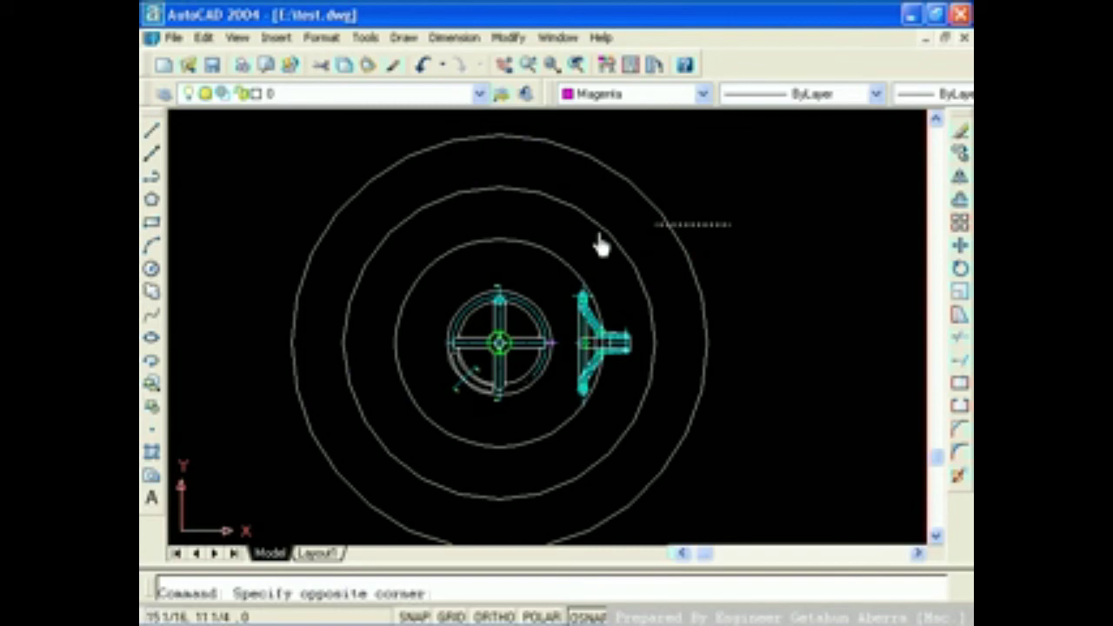
pyautogui.click(497, 258)
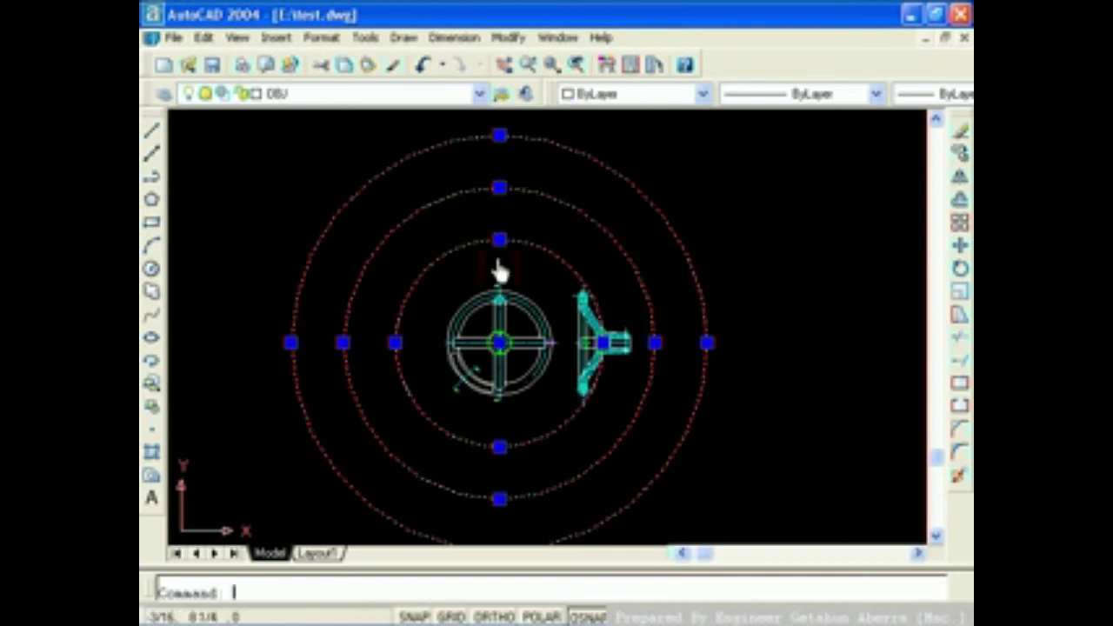
pyautogui.press('Delete')
# Zoom in and pan to frame both handwheel views, then open the Modify menu
pyautogui.scroll(3, 497, 343)
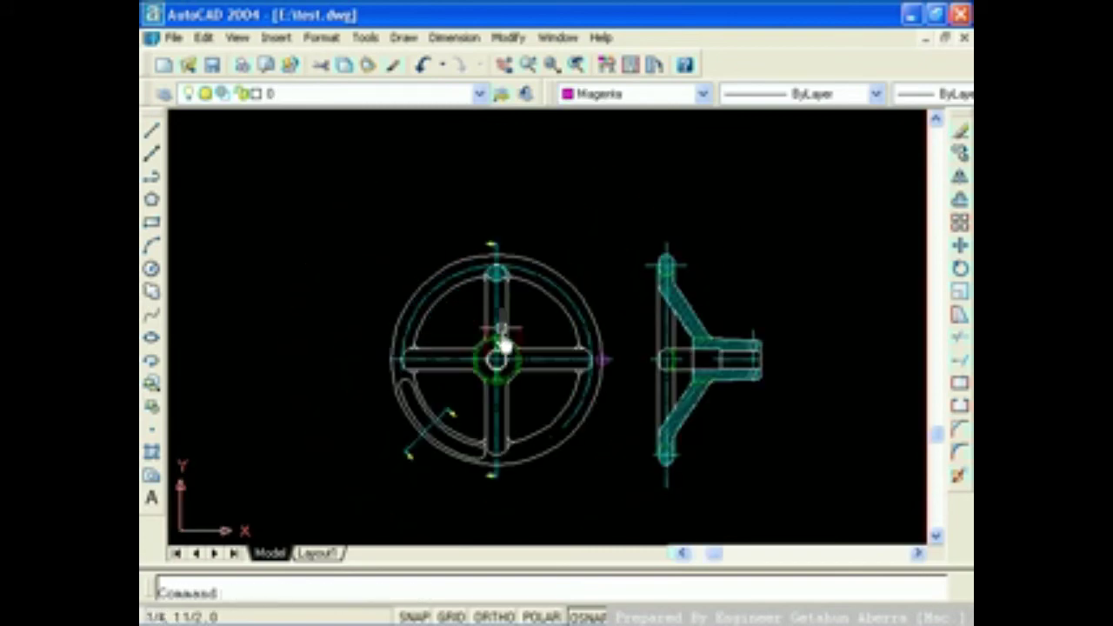
pyautogui.moveTo(496, 339); pyautogui.dragTo(493, 279, button='middle')
pyautogui.scroll(2, 493, 261)
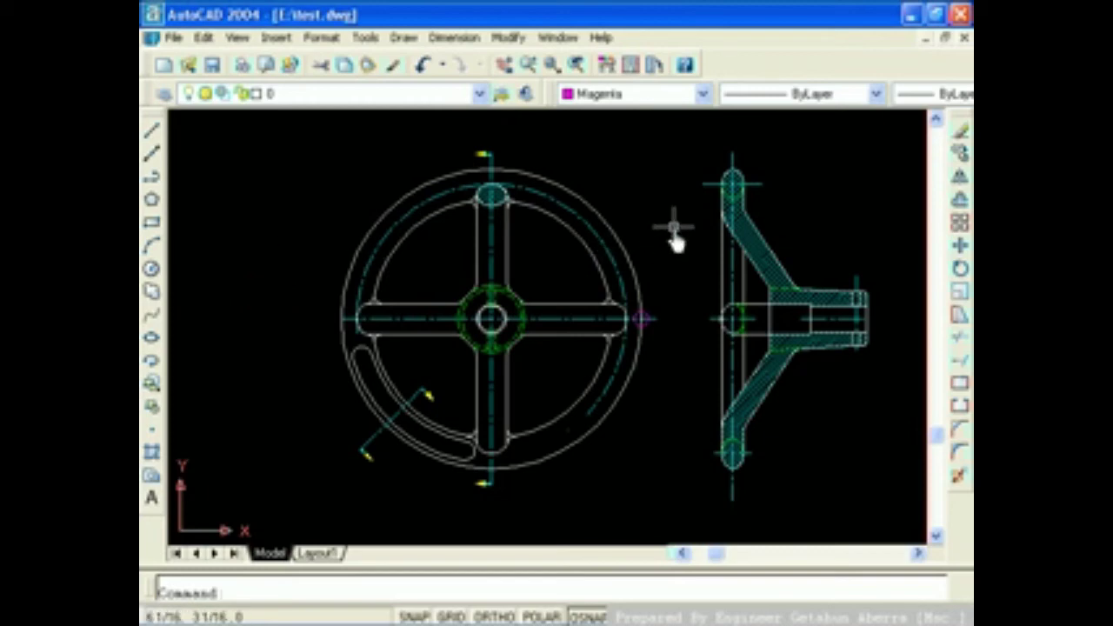
pyautogui.moveTo(597, 283)
pyautogui.mouseDown(button='middle')
pyautogui.moveTo(533, 231)
pyautogui.moveTo(532, 216)
pyautogui.mouseUp(button='middle')
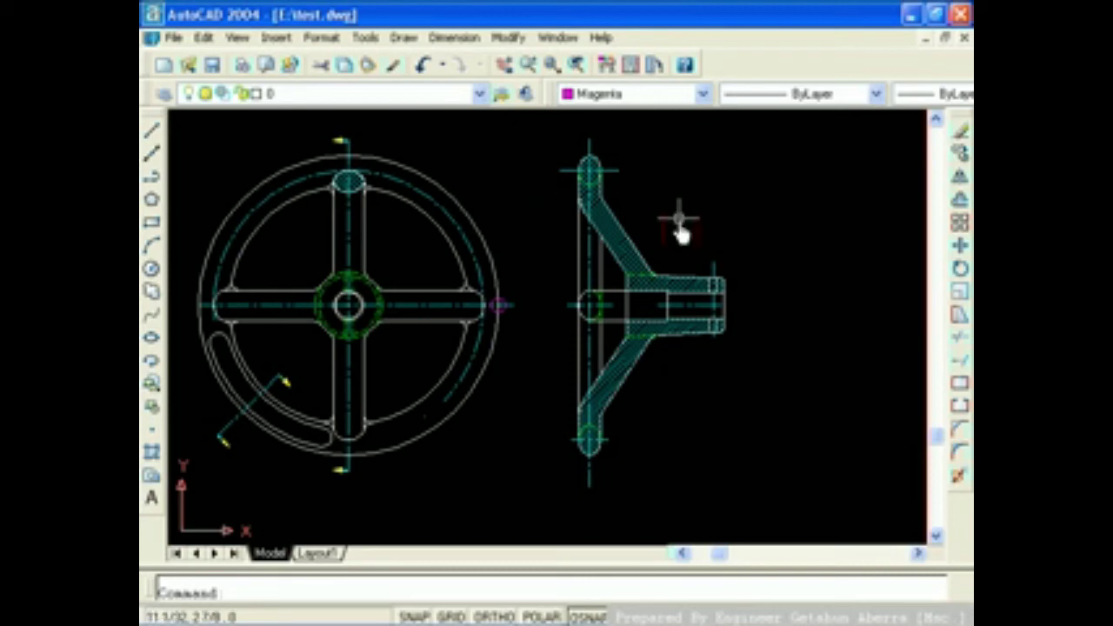
pyautogui.click(508, 37)
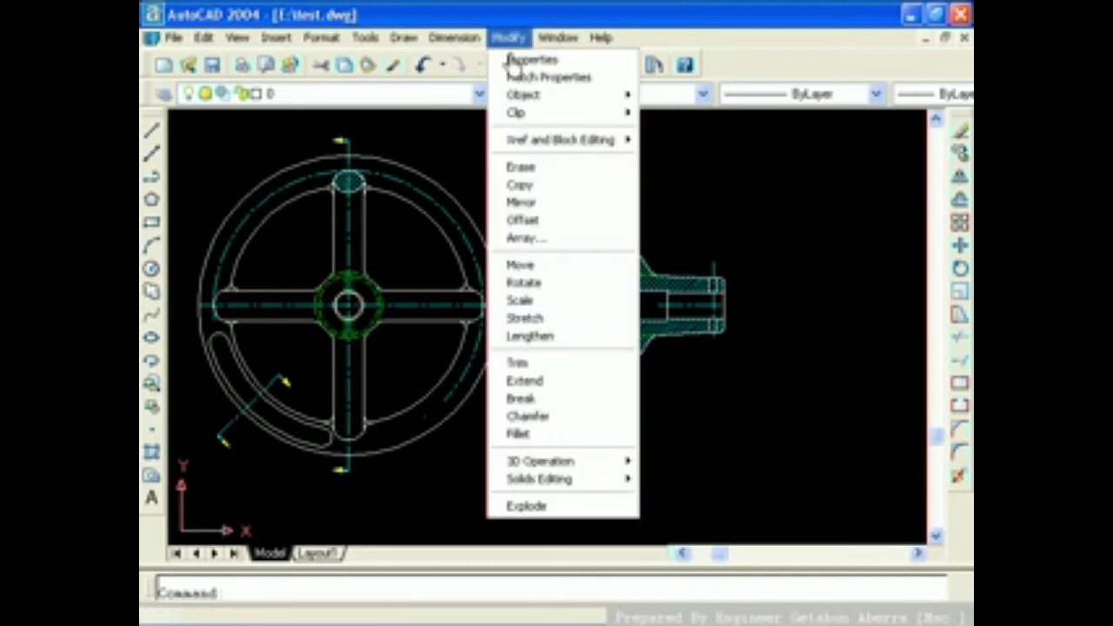
# Start an offset with distance 2 and zoom in on the side view's rounded rim
pyautogui.click(527, 223)
pyautogui.write('2')
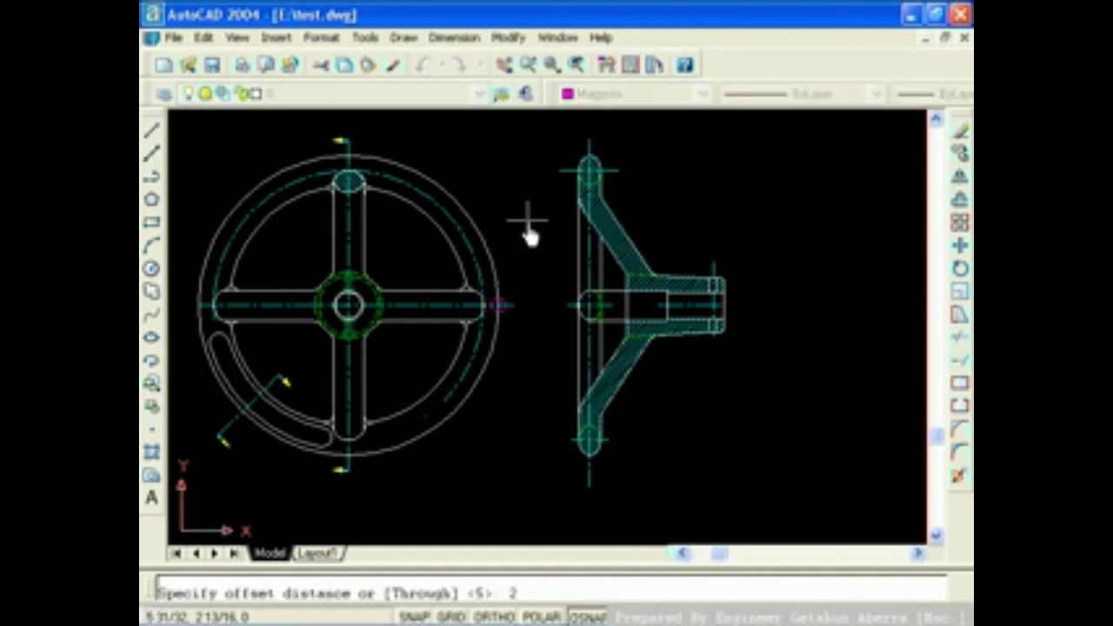
pyautogui.press('Return')
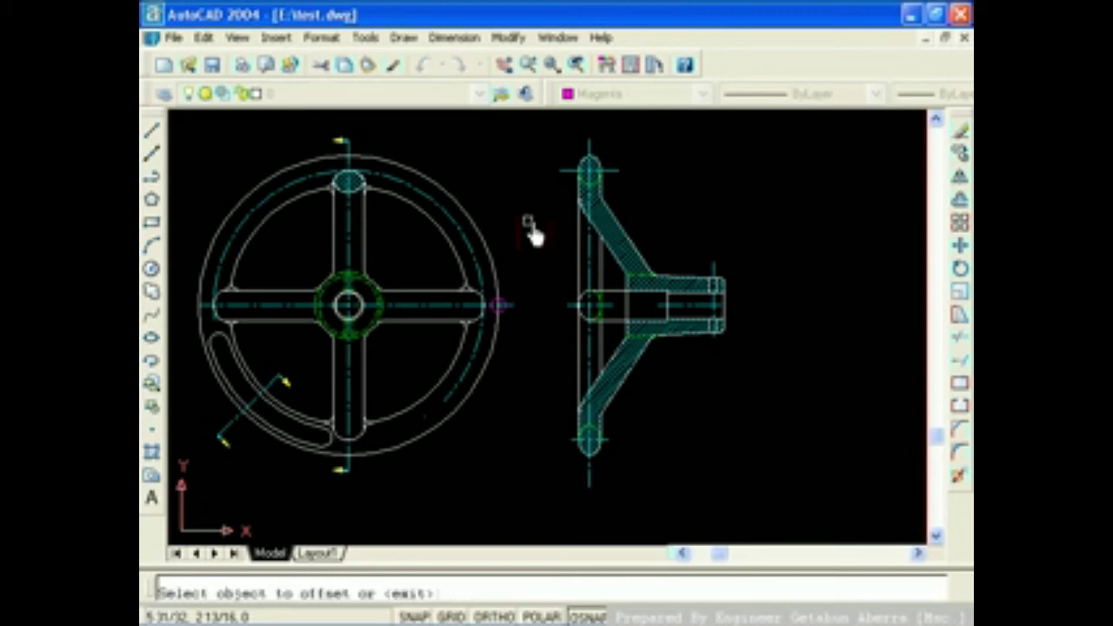
pyautogui.scroll(2, 569, 230)
pyautogui.scroll(3, 569, 235)
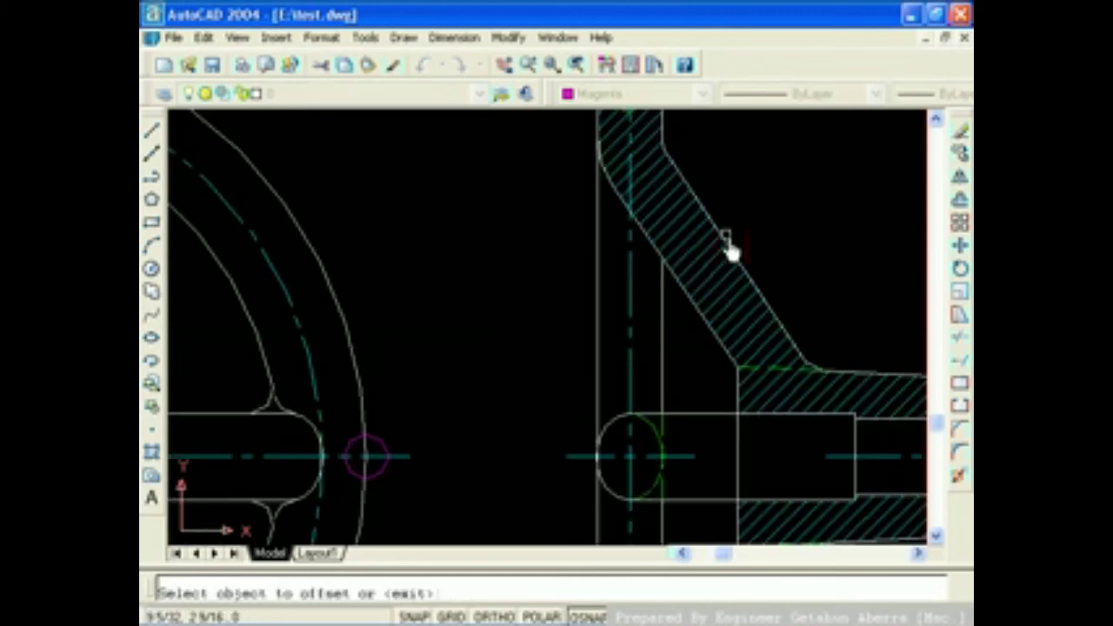
pyautogui.moveTo(728, 246); pyautogui.dragTo(676, 455, button='middle')
pyautogui.scroll(1, 647, 410)
pyautogui.scroll(3, 616, 369)
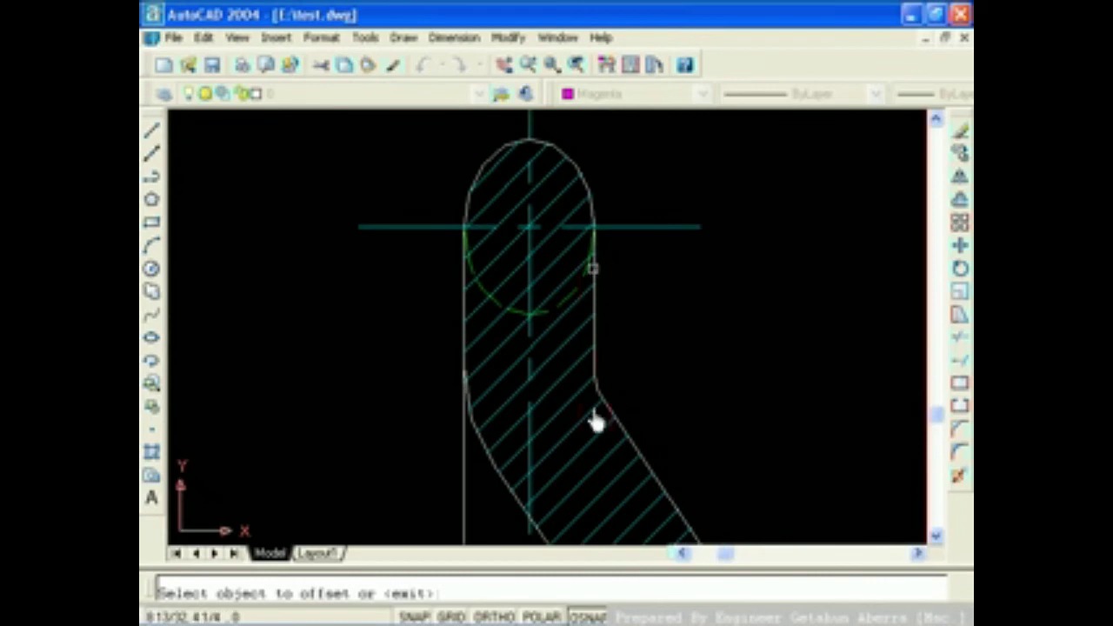
pyautogui.moveTo(596, 422); pyautogui.dragTo(597, 443, button='middle')
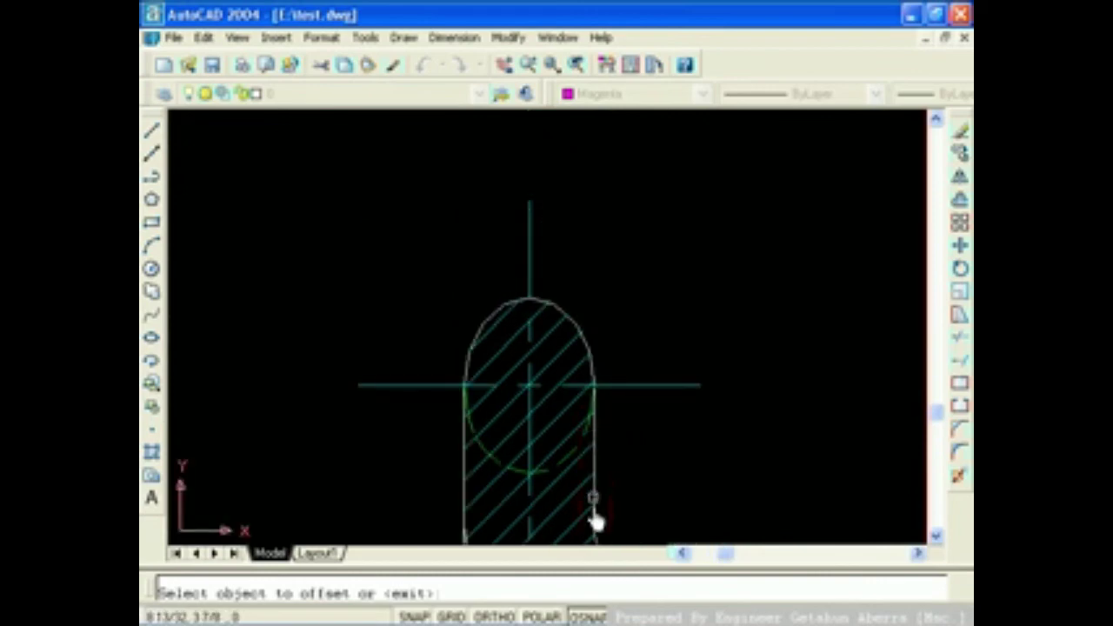
# Offset the rim's right edge 2 units to the outer side
pyautogui.click(592, 485)
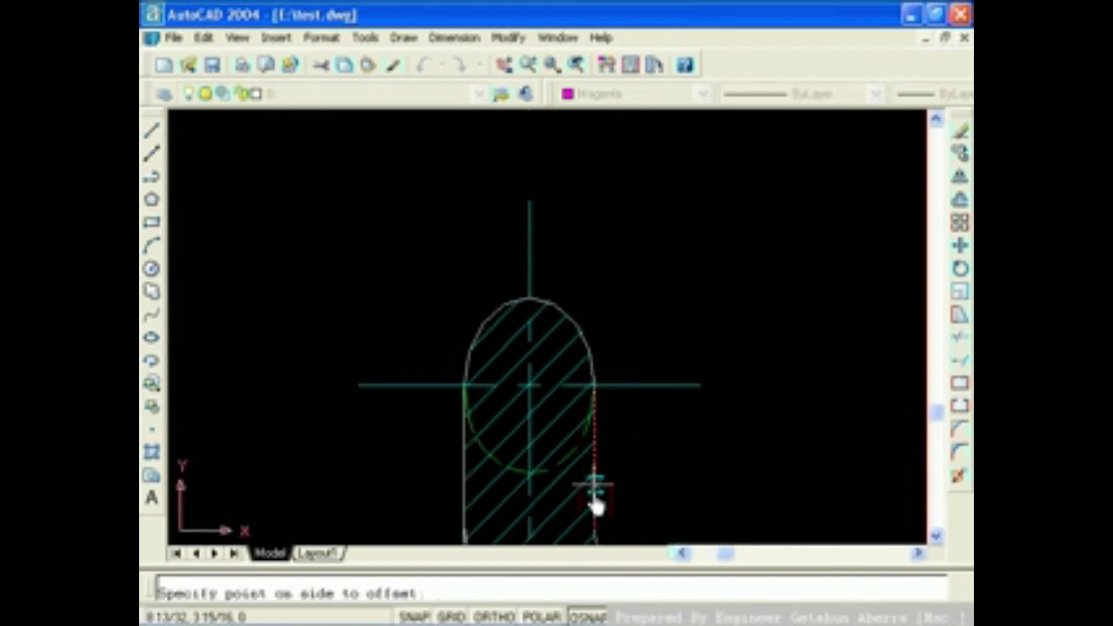
pyautogui.moveTo(640, 493); pyautogui.dragTo(632, 330, button='middle')
pyautogui.click(703, 315)
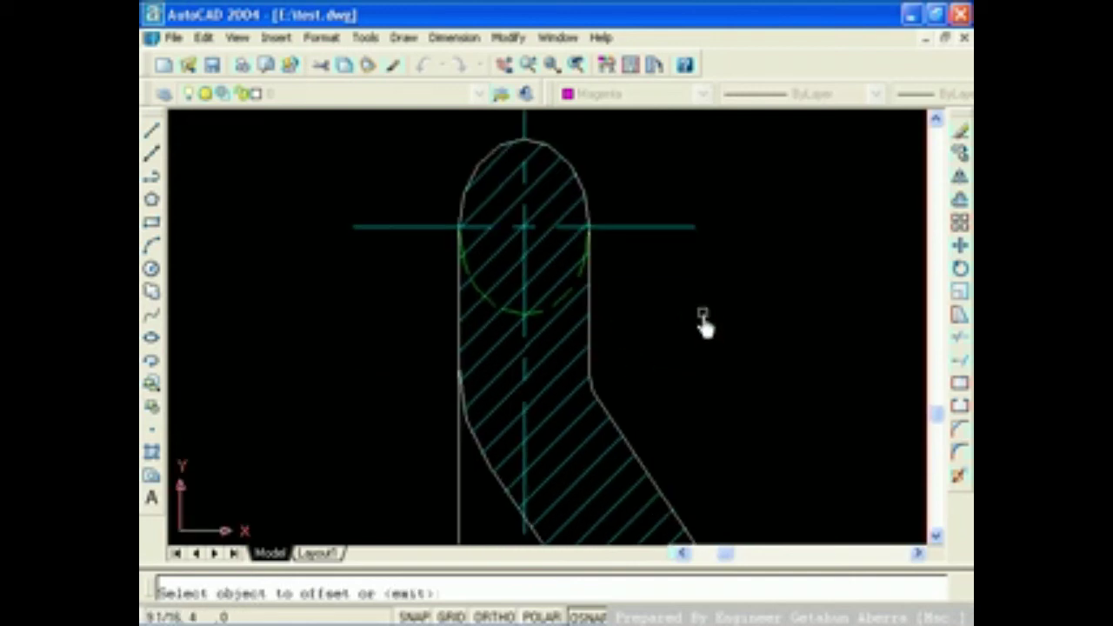
pyautogui.scroll(-2, 703, 317)
pyautogui.scroll(-2, 703, 317)
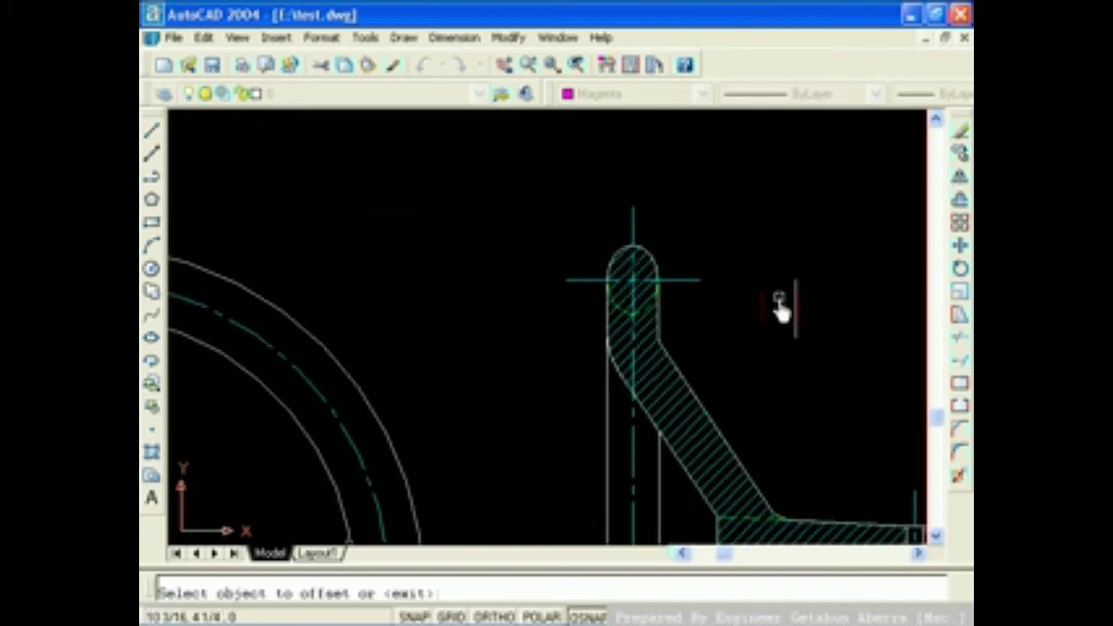
pyautogui.press('Return')
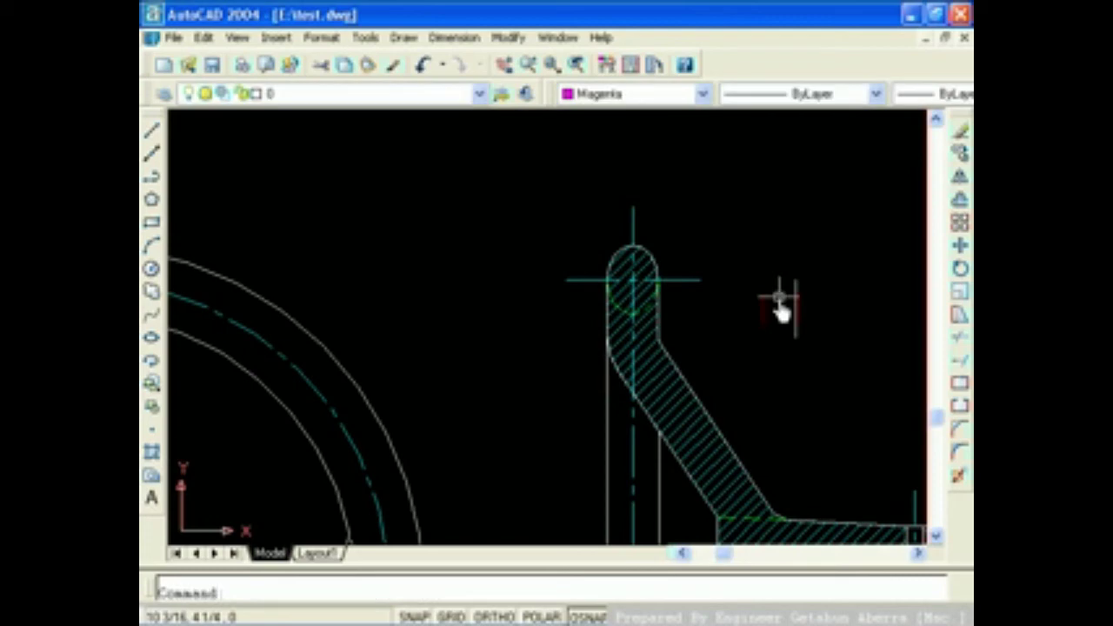
pyautogui.scroll(-5, 780, 308)
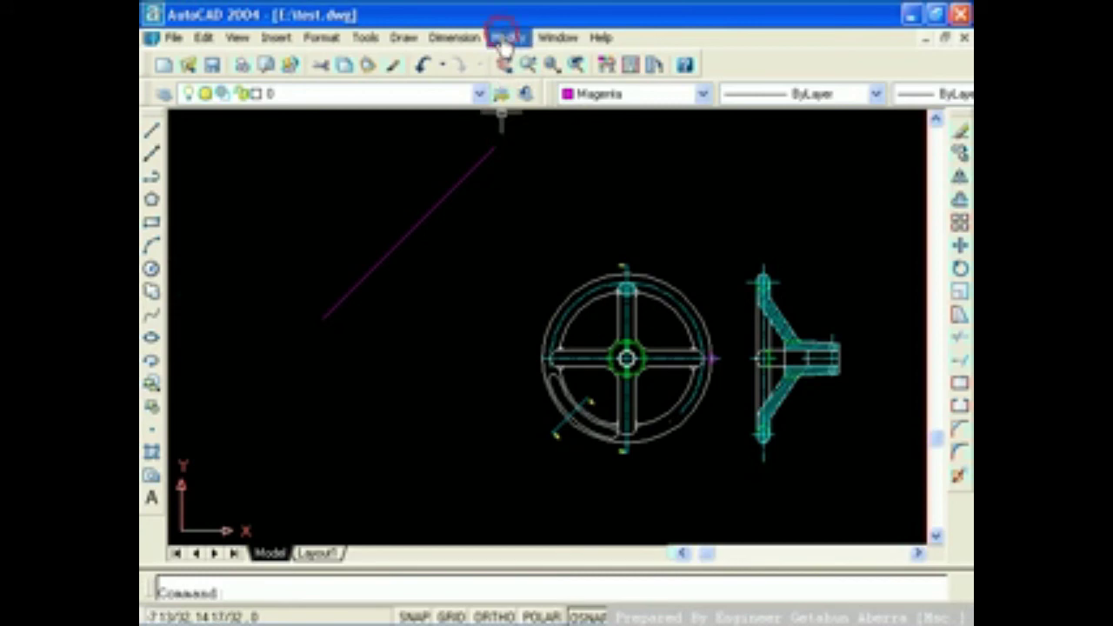
# Start ALIGN and window-select the whole handwheel front view
pyautogui.click(504, 37)
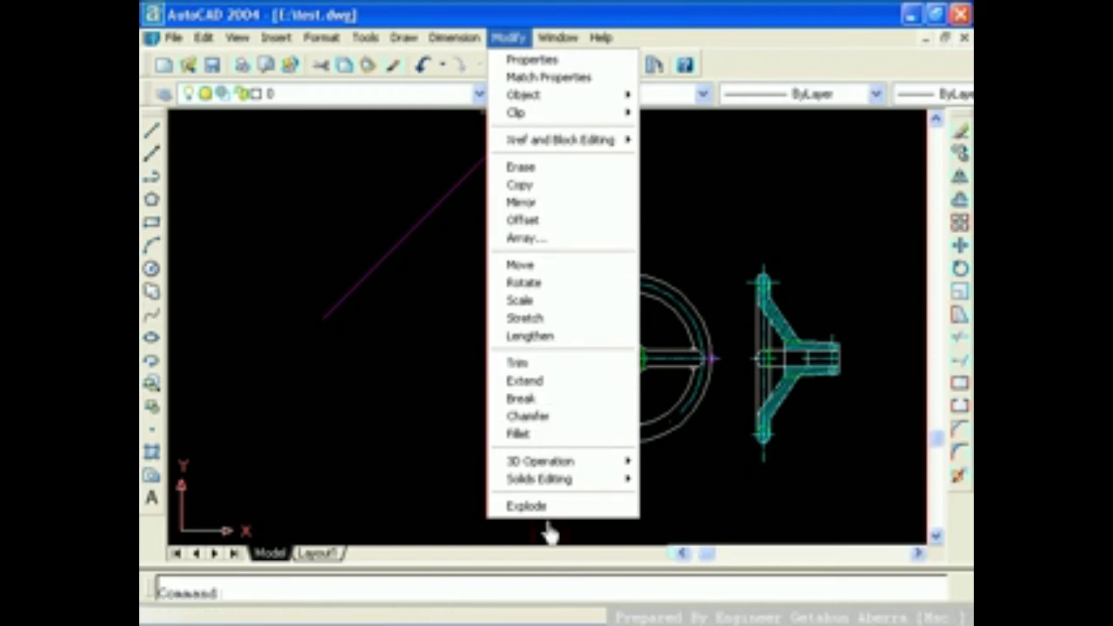
pyautogui.click(244, 598)
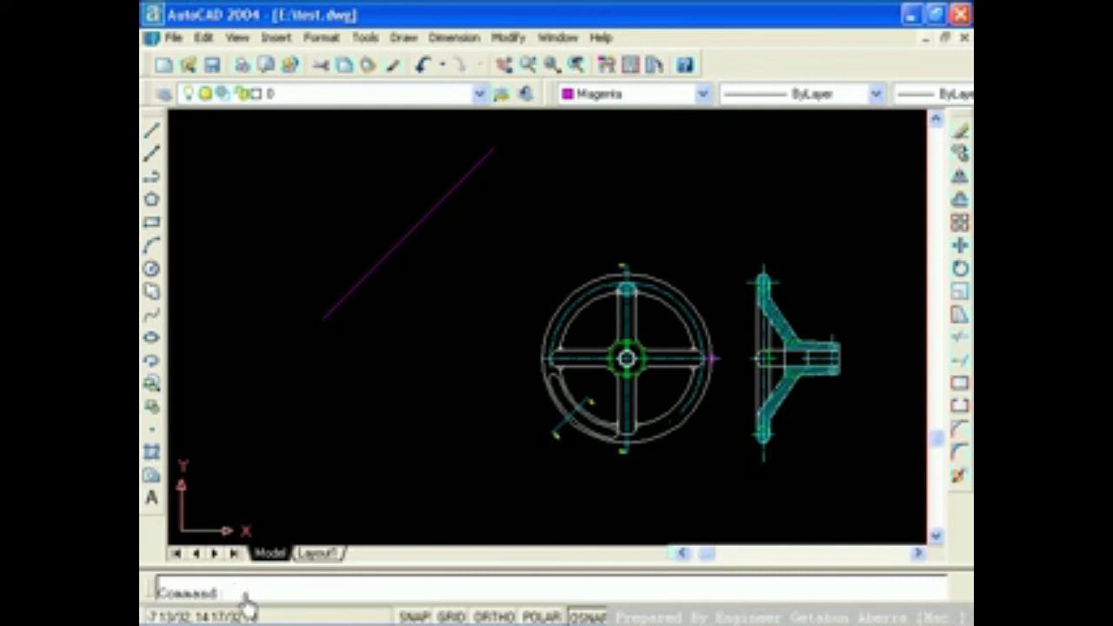
pyautogui.write('x')
pyautogui.press('Return')
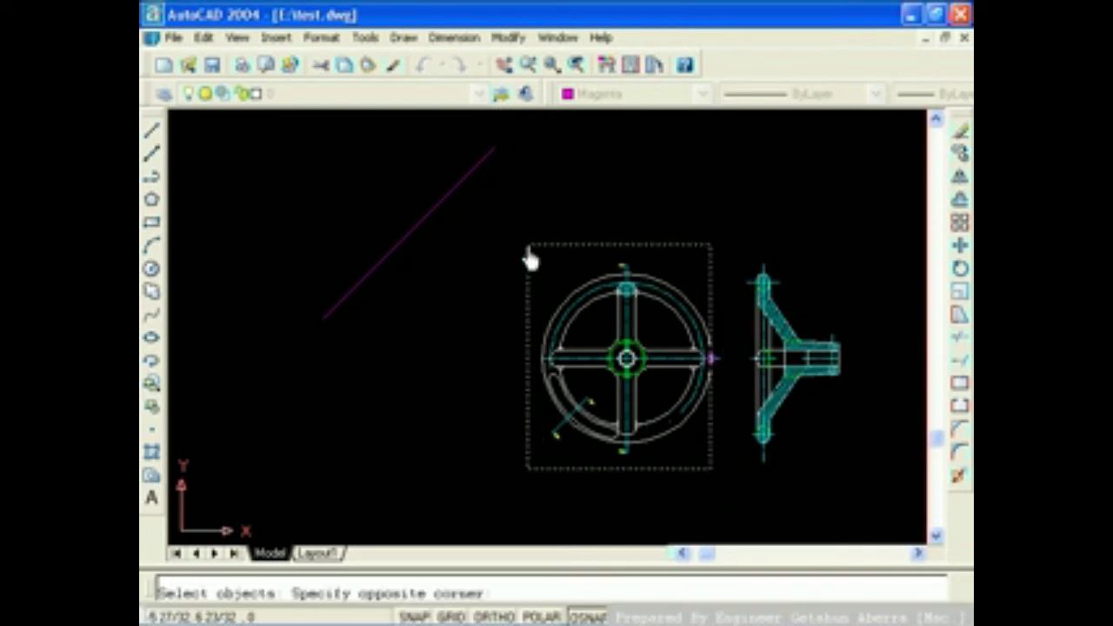
pyautogui.click(718, 468)
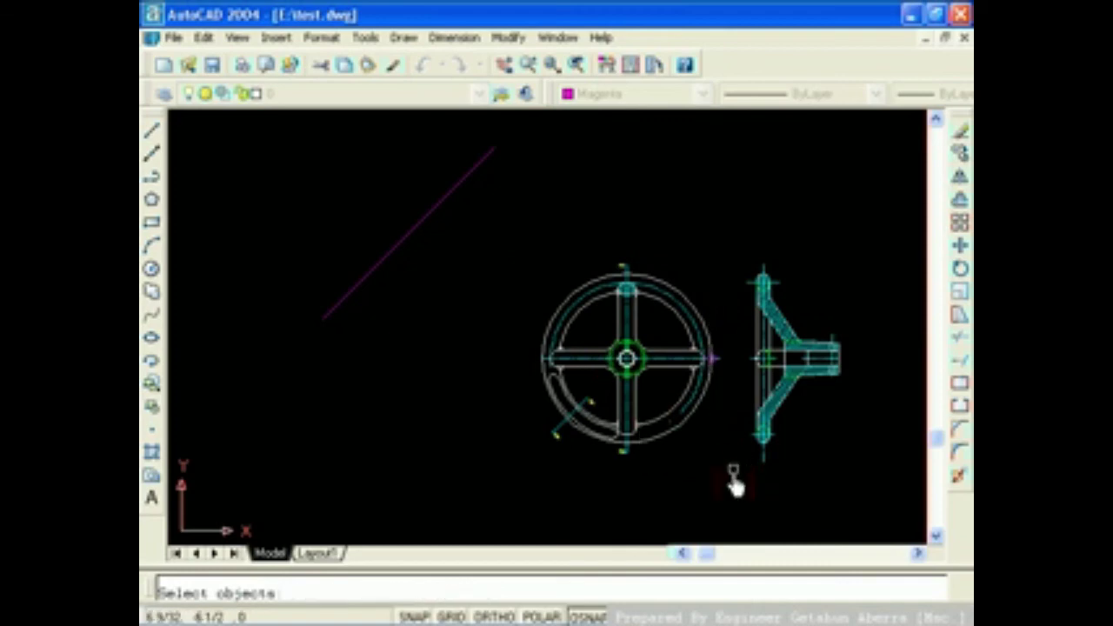
pyautogui.click(733, 474)
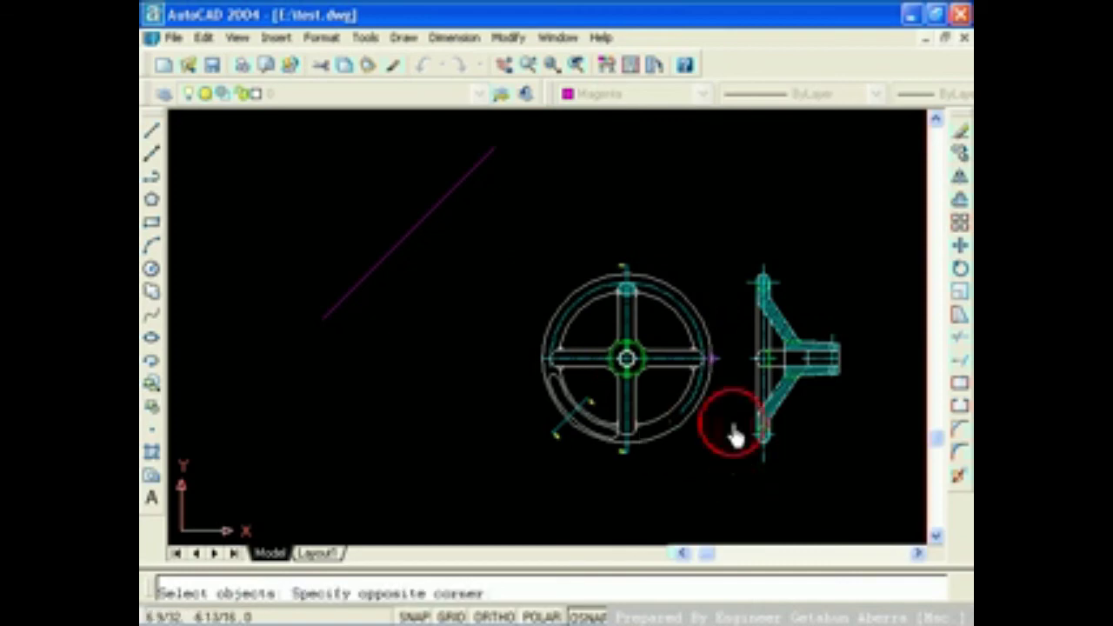
pyautogui.click(518, 253)
pyautogui.rightClick(519, 254)
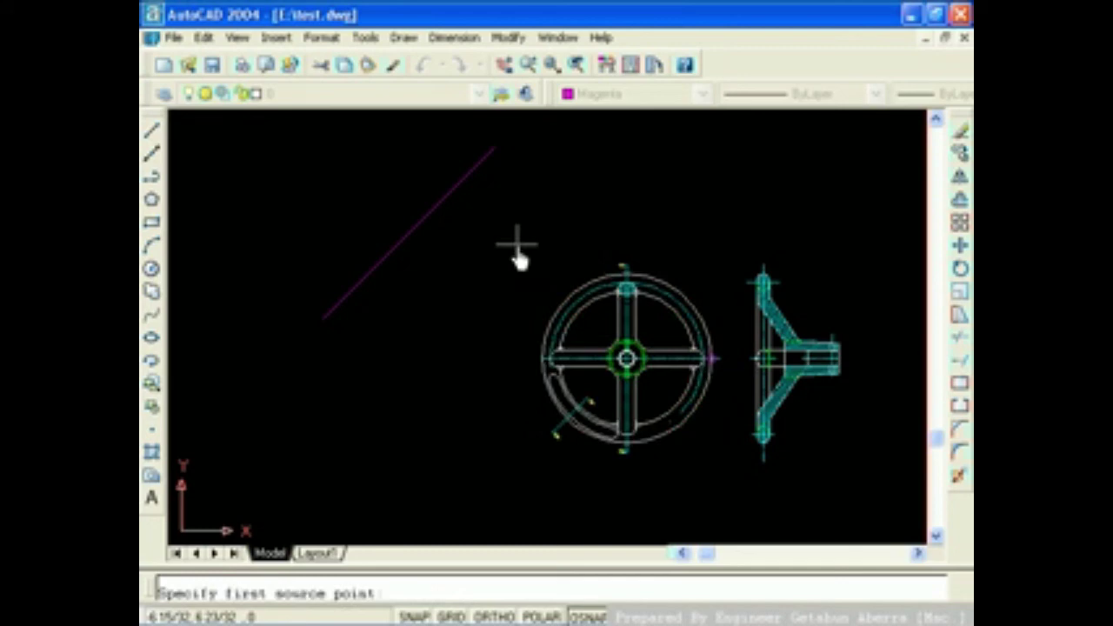
# Pair the wheel's top rim quadrant with the magenta line's upper end
pyautogui.scroll(2, 628, 296)
pyautogui.scroll(3, 628, 294)
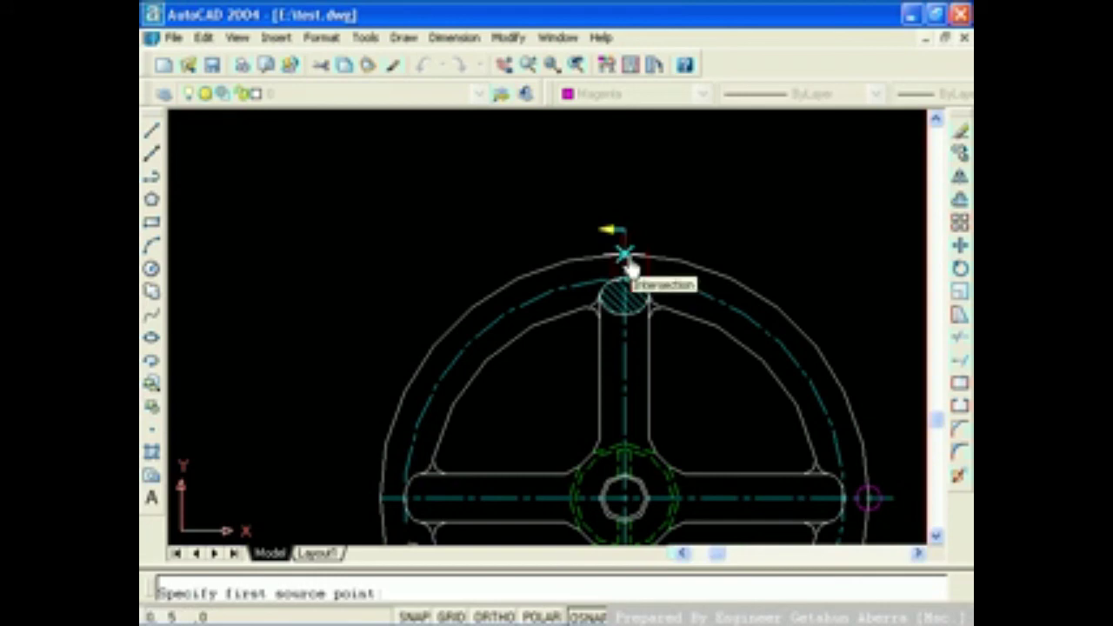
pyautogui.keyDown('shift'); pyautogui.rightClick(631, 268); pyautogui.keyUp('shift')
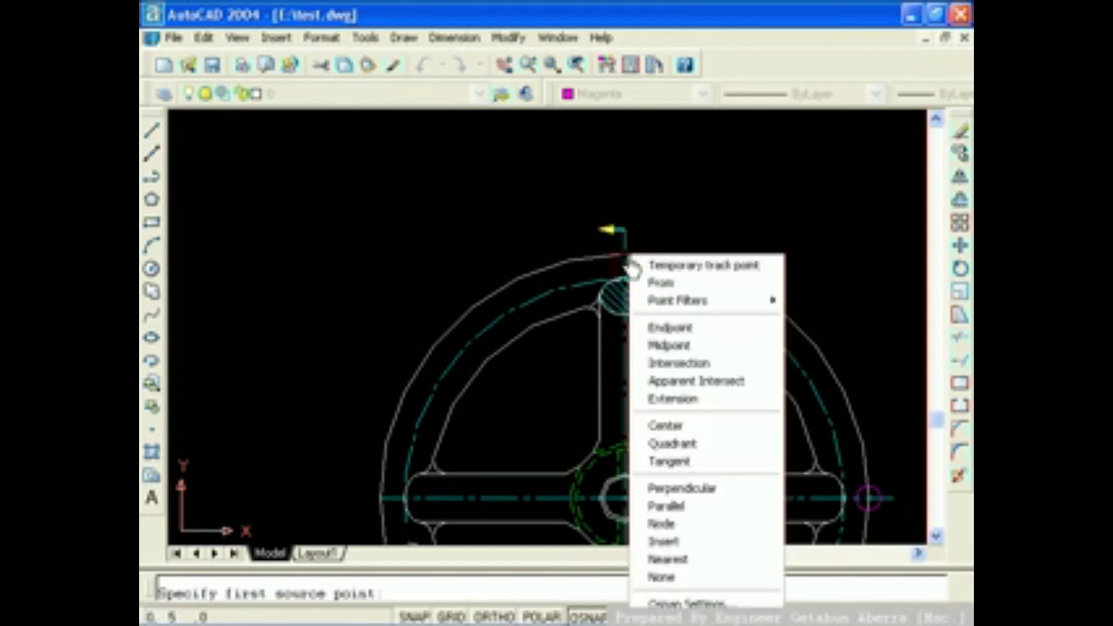
pyautogui.click(671, 444)
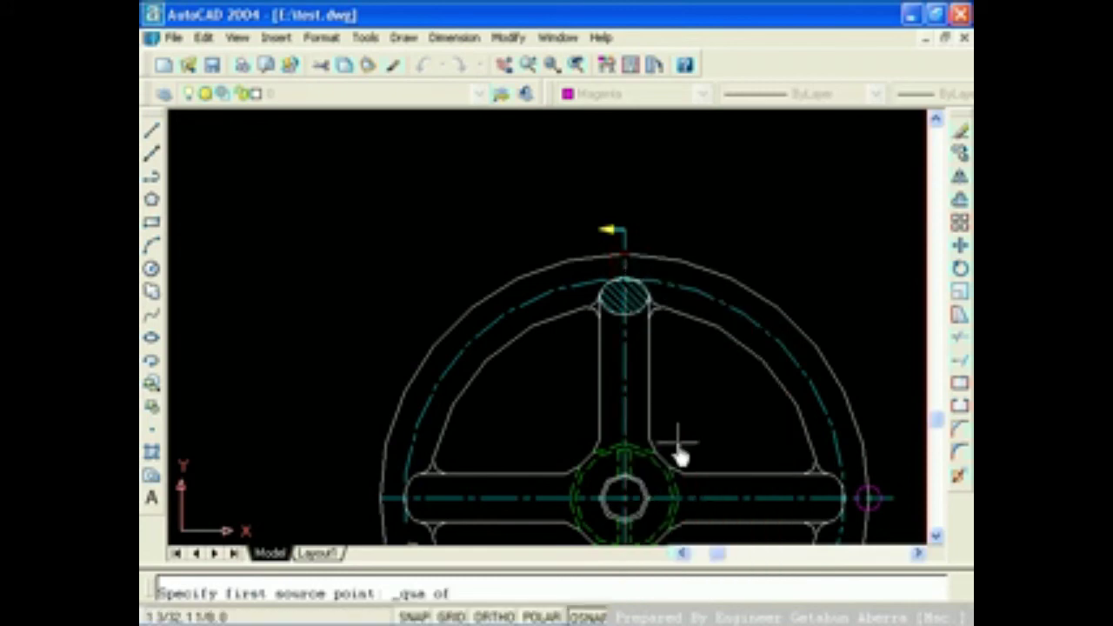
pyautogui.click(625, 257)
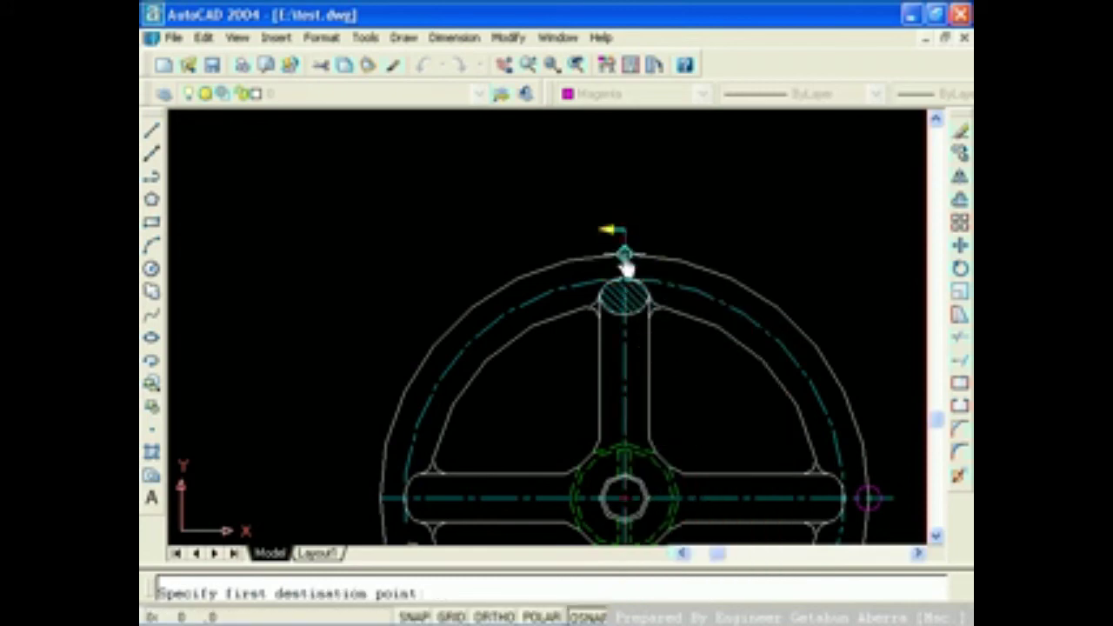
pyautogui.scroll(-2, 626, 261)
pyautogui.scroll(-3, 626, 268)
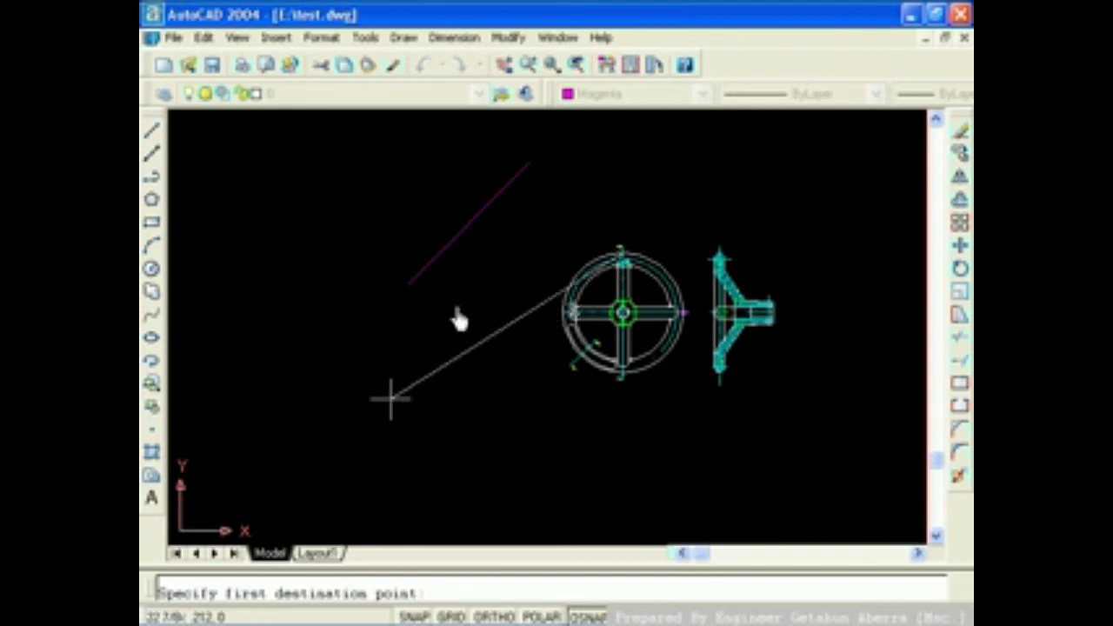
pyautogui.click(527, 165)
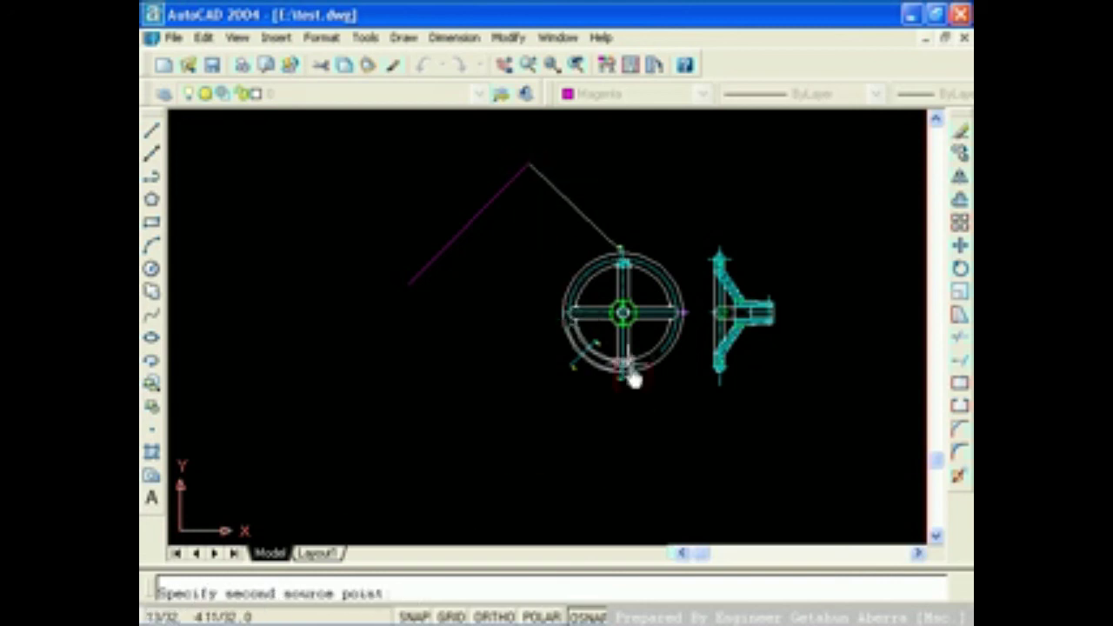
# Pair the bottom quadrant with the line's lower end and apply the align without scaling
pyautogui.scroll(2, 633, 379)
pyautogui.scroll(-2, 628, 418)
pyautogui.scroll(-2, 627, 438)
pyautogui.scroll(2, 630, 441)
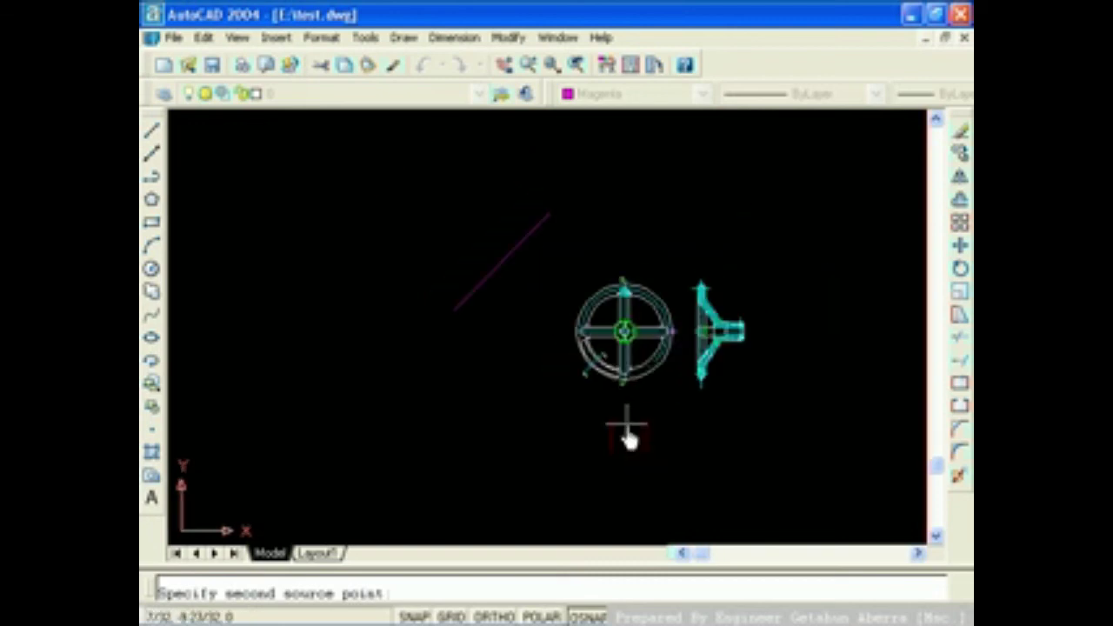
pyautogui.scroll(2, 630, 441)
pyautogui.scroll(2, 626, 438)
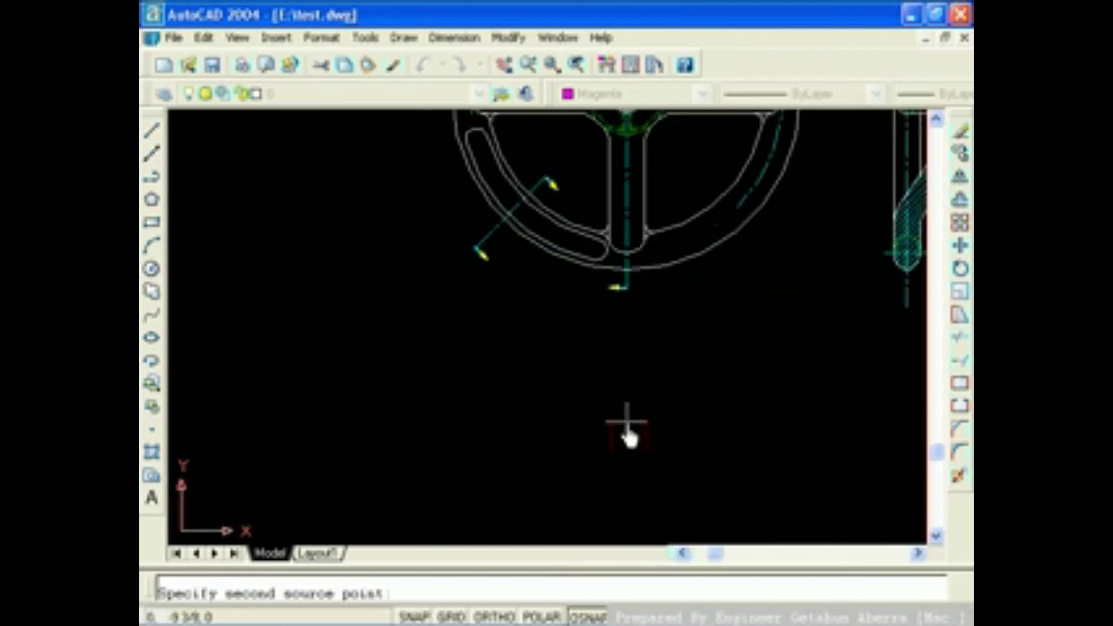
pyautogui.keyDown('shift'); pyautogui.rightClick(626, 272); pyautogui.keyUp('shift')
pyautogui.click(664, 459)
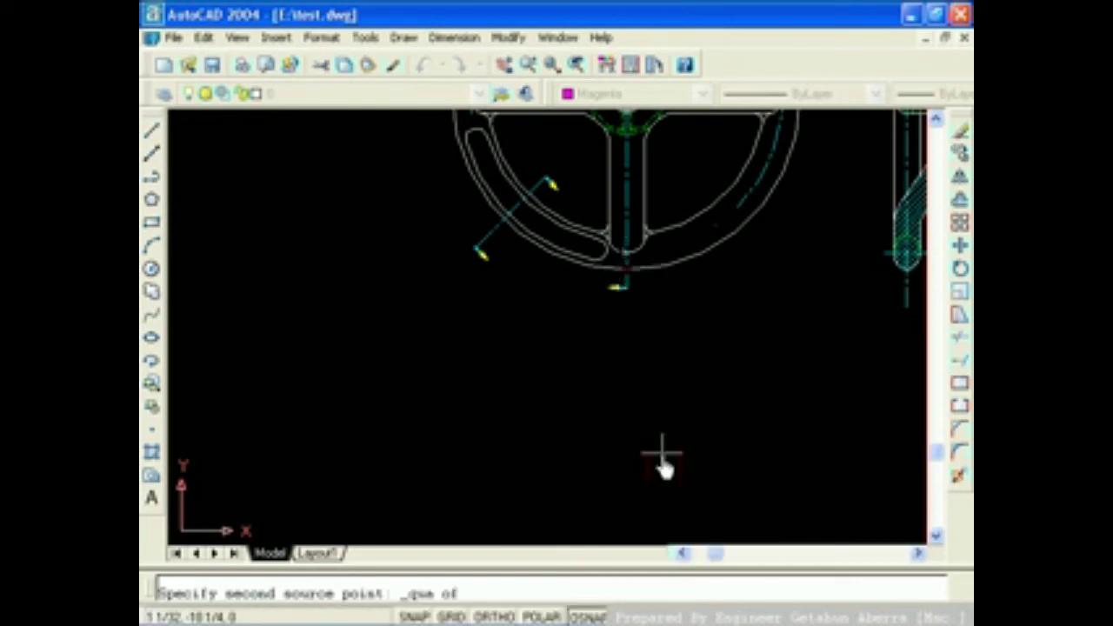
pyautogui.click(632, 277)
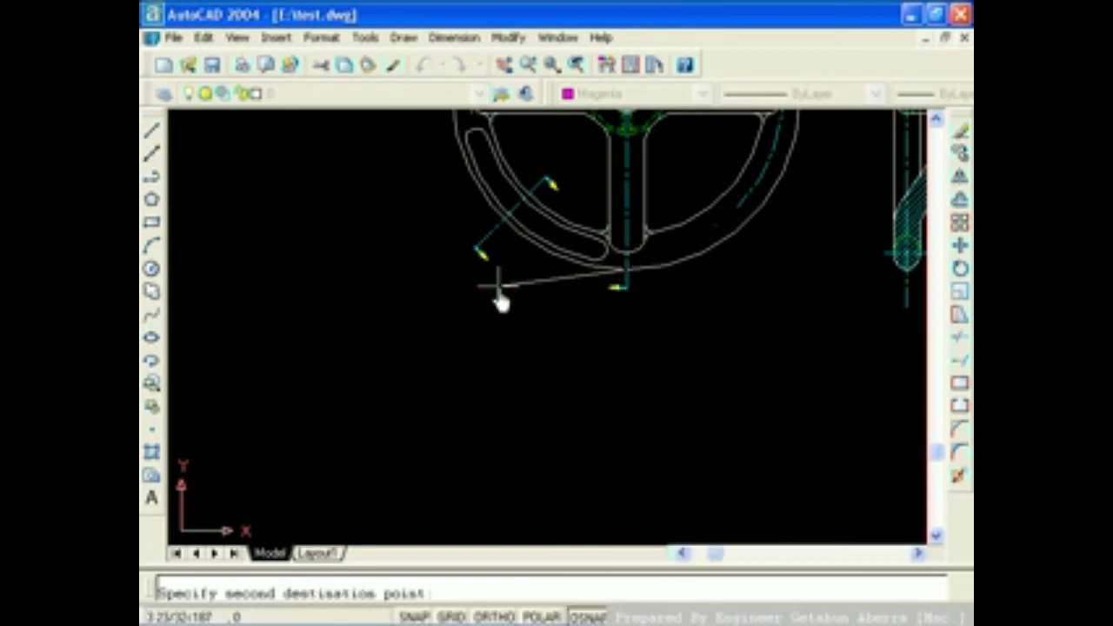
pyautogui.scroll(-2, 497, 296)
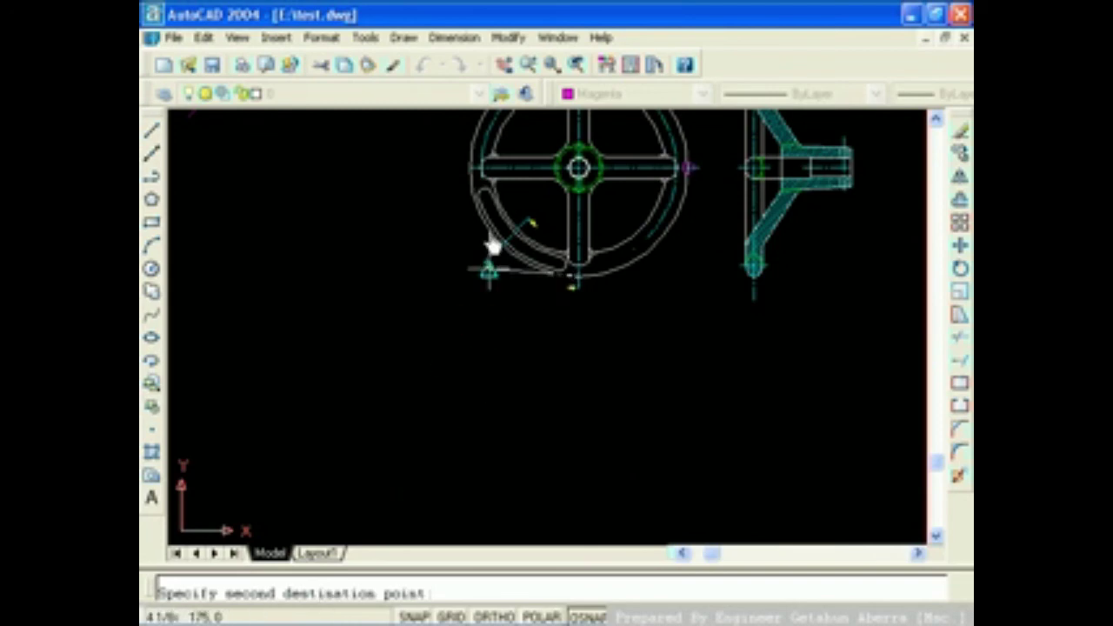
pyautogui.moveTo(485, 261)
pyautogui.mouseDown(button='middle')
pyautogui.moveTo(508, 308)
pyautogui.moveTo(550, 536)
pyautogui.mouseUp(button='middle')
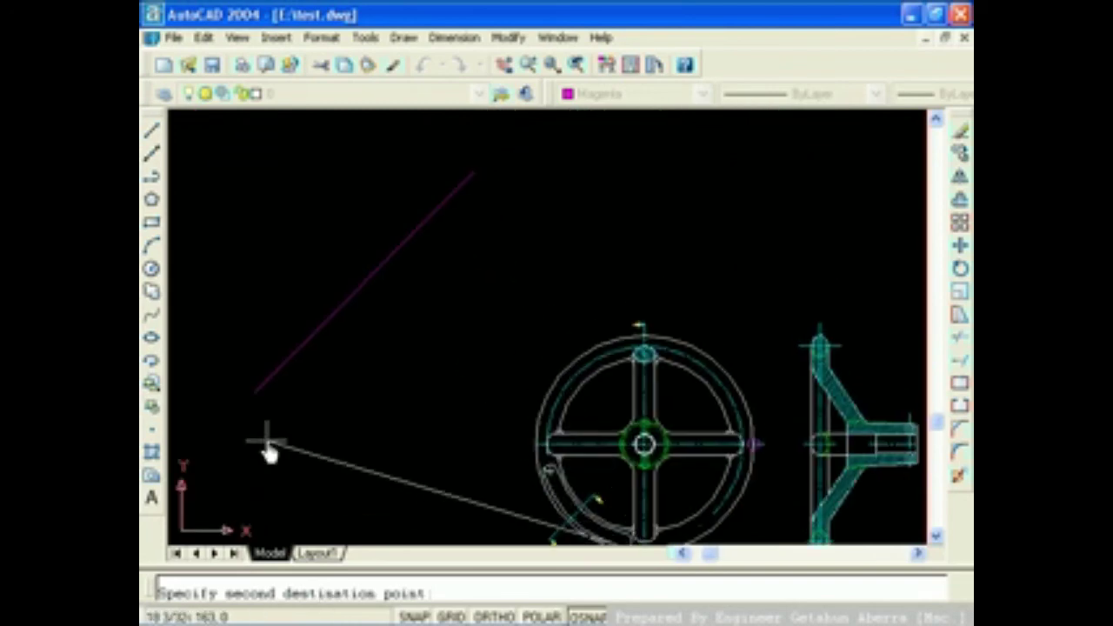
pyautogui.click(254, 406)
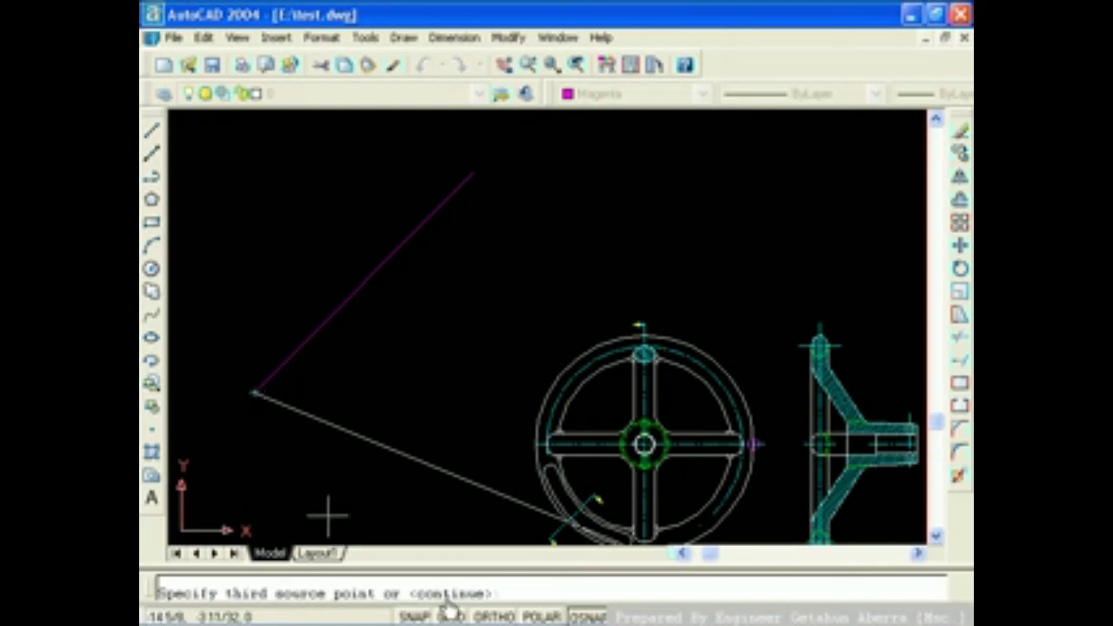
pyautogui.press('Return')
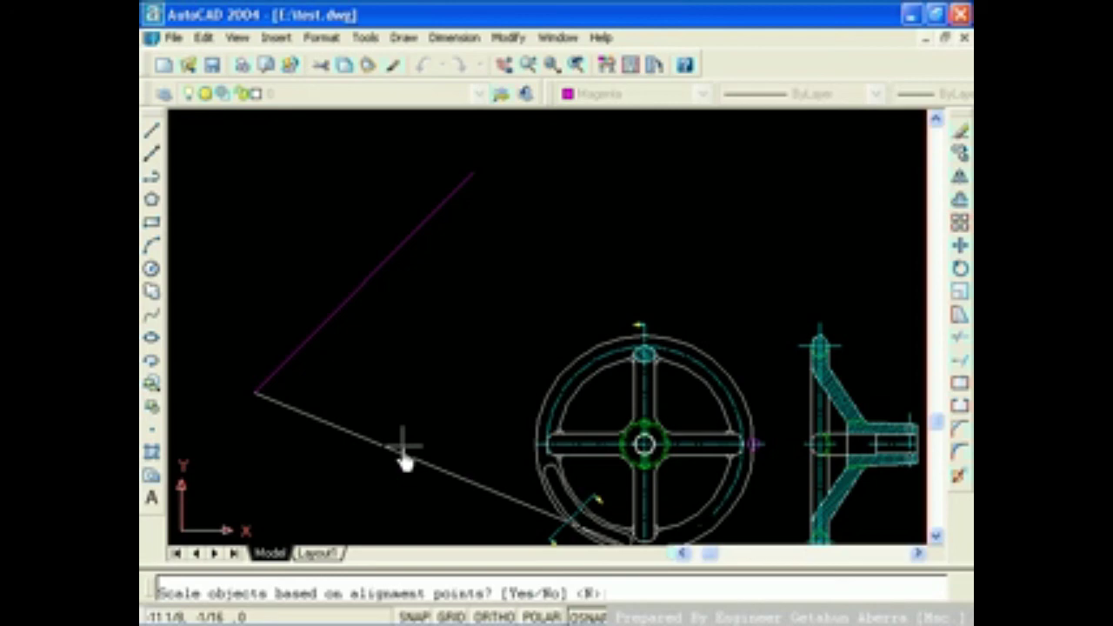
pyautogui.press('Return')
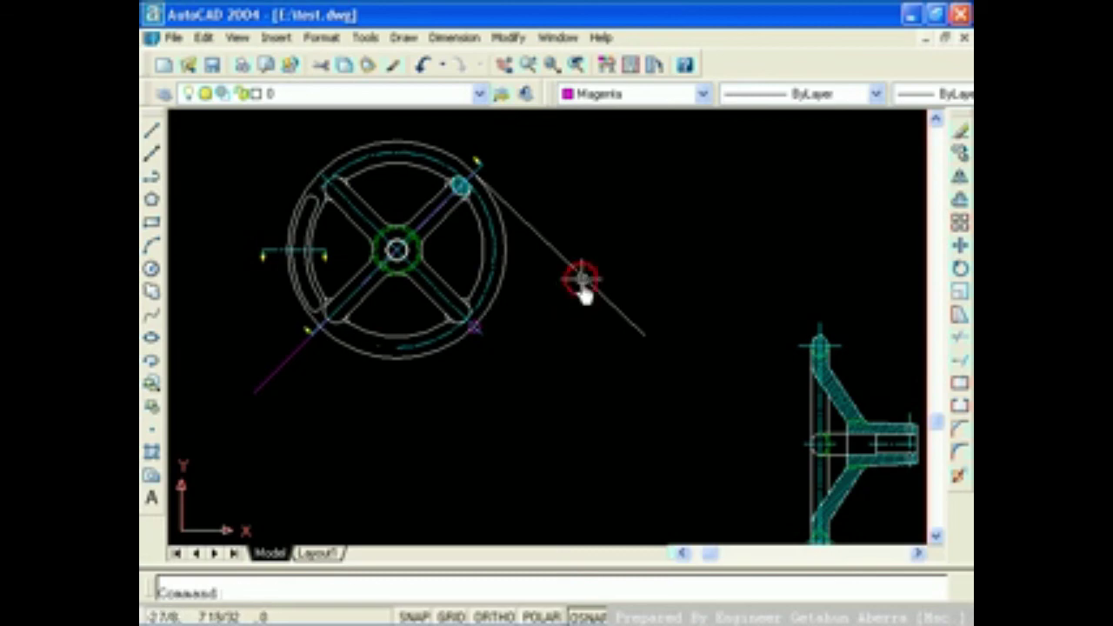
# Run Regen All and recentre the handwheel in the view
pyautogui.click(581, 280)
pyautogui.click(564, 256)
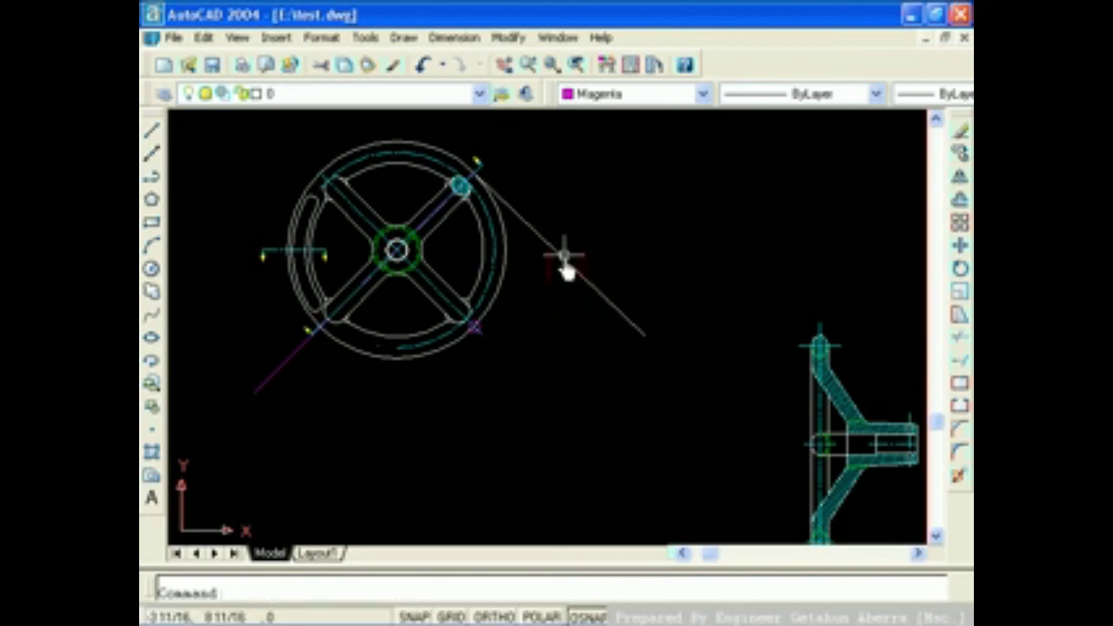
pyautogui.click(237, 37)
pyautogui.click(248, 77)
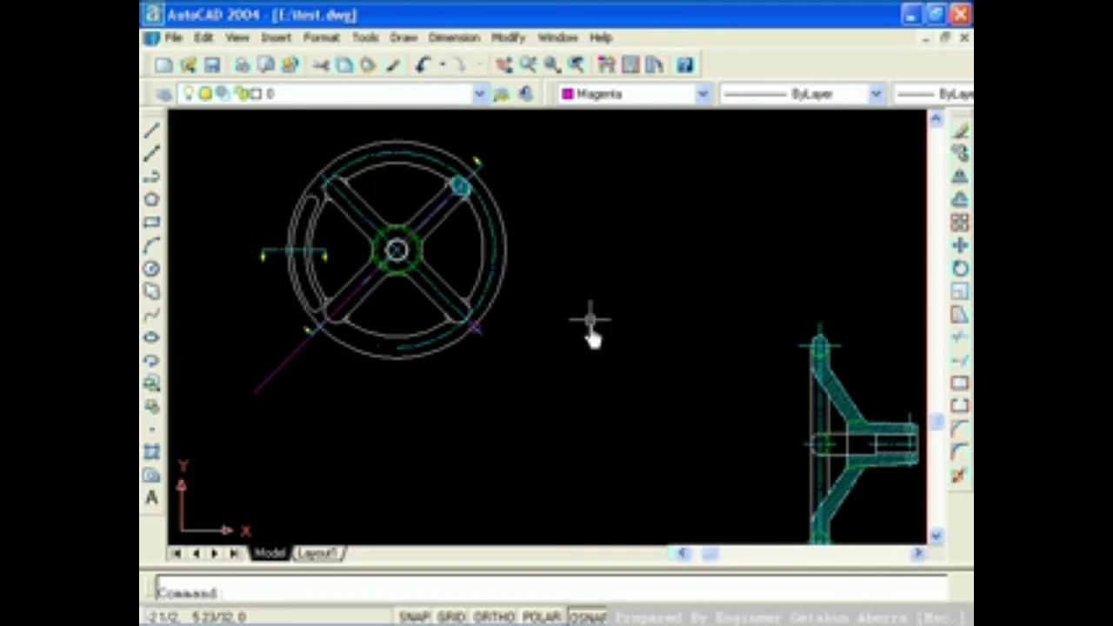
pyautogui.moveTo(589, 331); pyautogui.dragTo(684, 392, button='middle')
pyautogui.scroll(2, 681, 396)
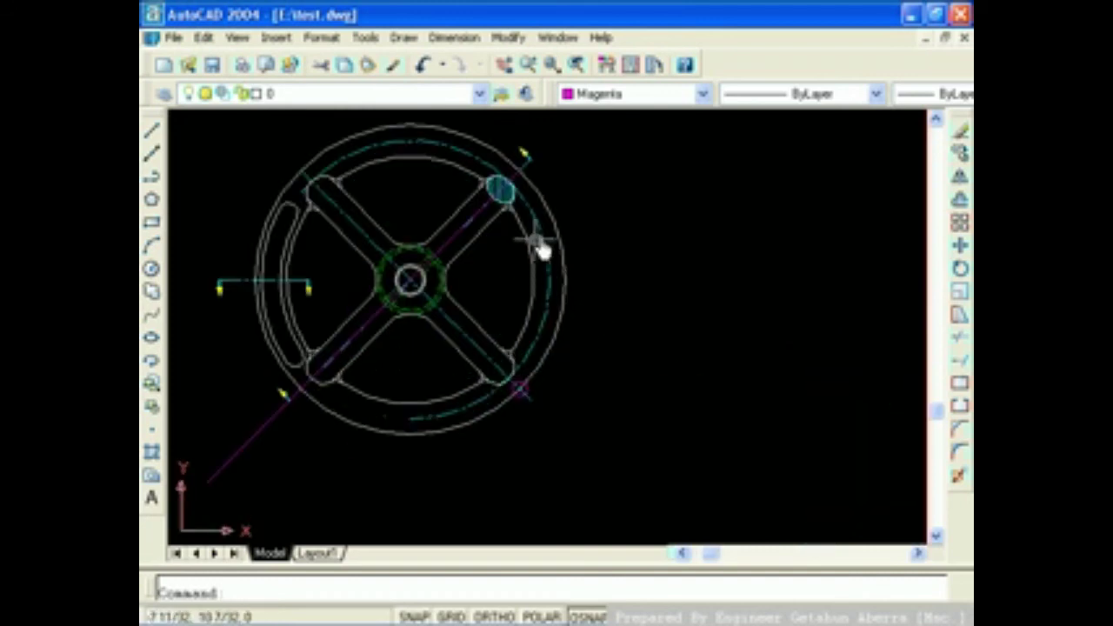
pyautogui.scroll(-2, 647, 352)
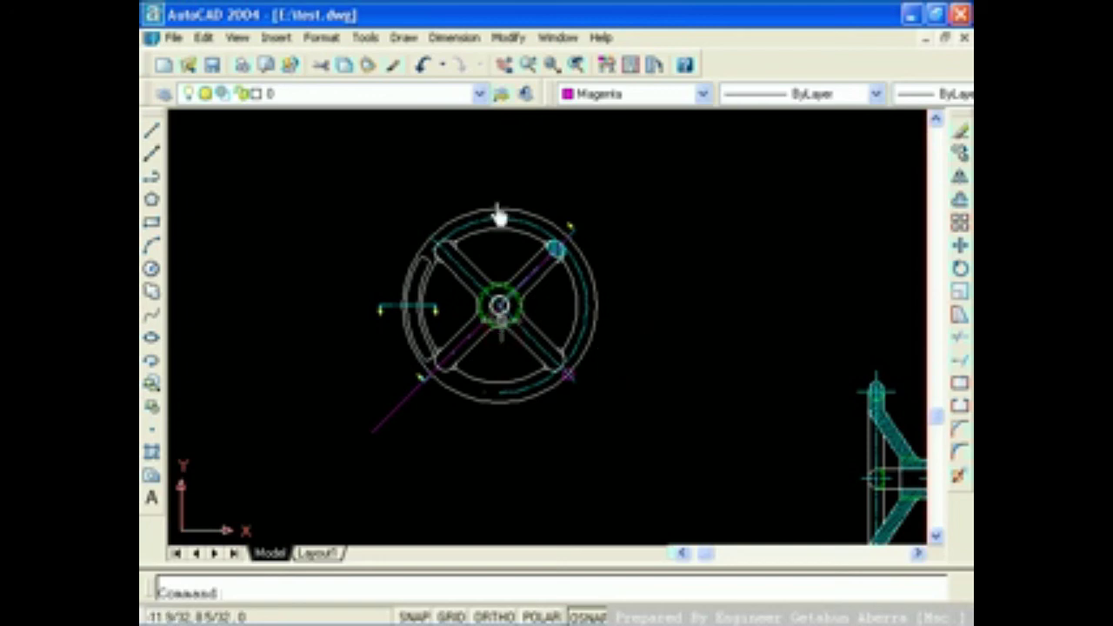
# Undo three times so the front view's spokes stand upright again
pyautogui.click(421, 70)
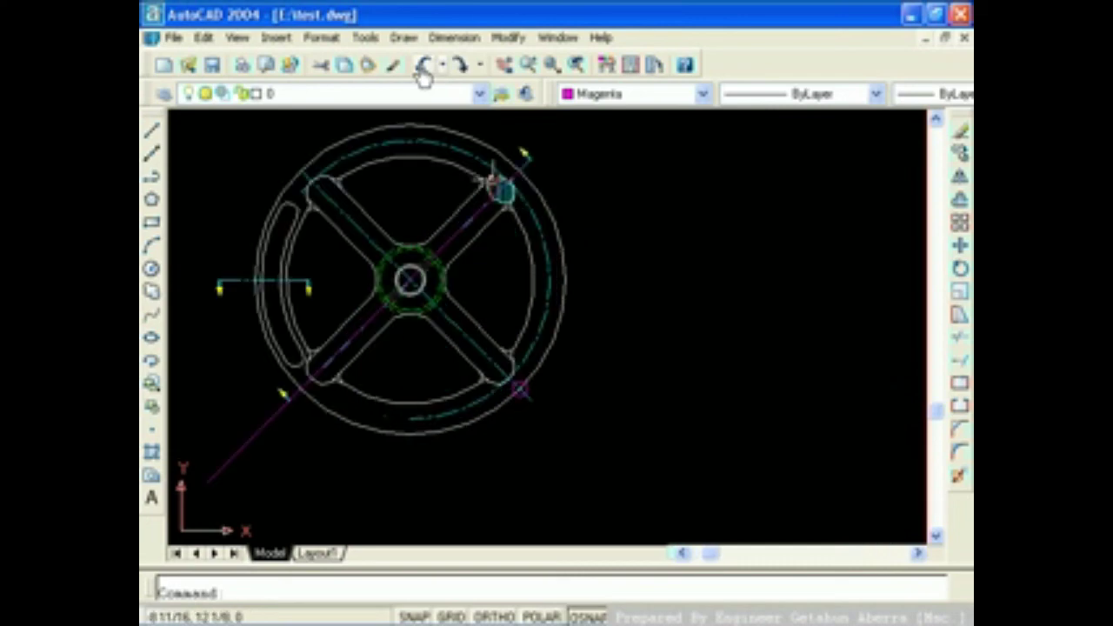
pyautogui.click(421, 72)
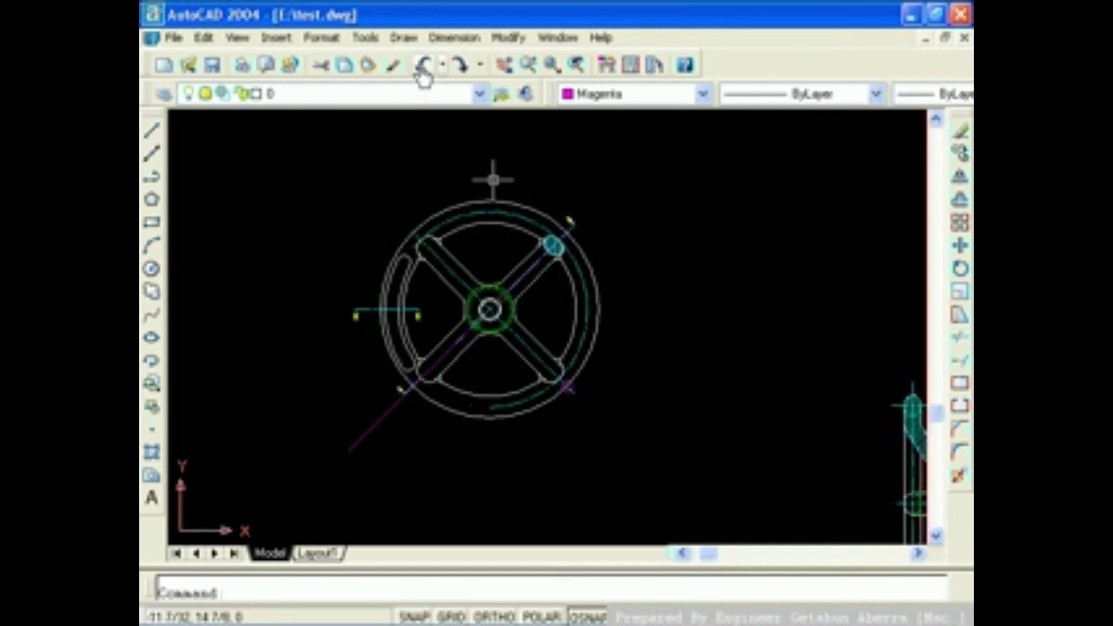
pyautogui.click(421, 75)
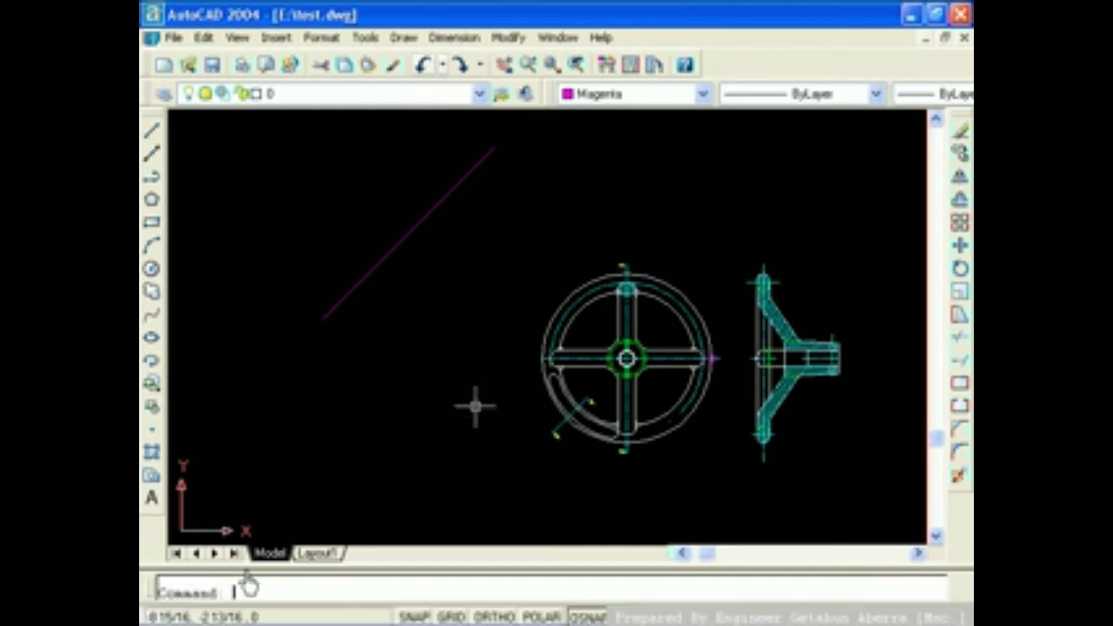
# Start another align and window-select the handwheel side view
pyautogui.write('s')
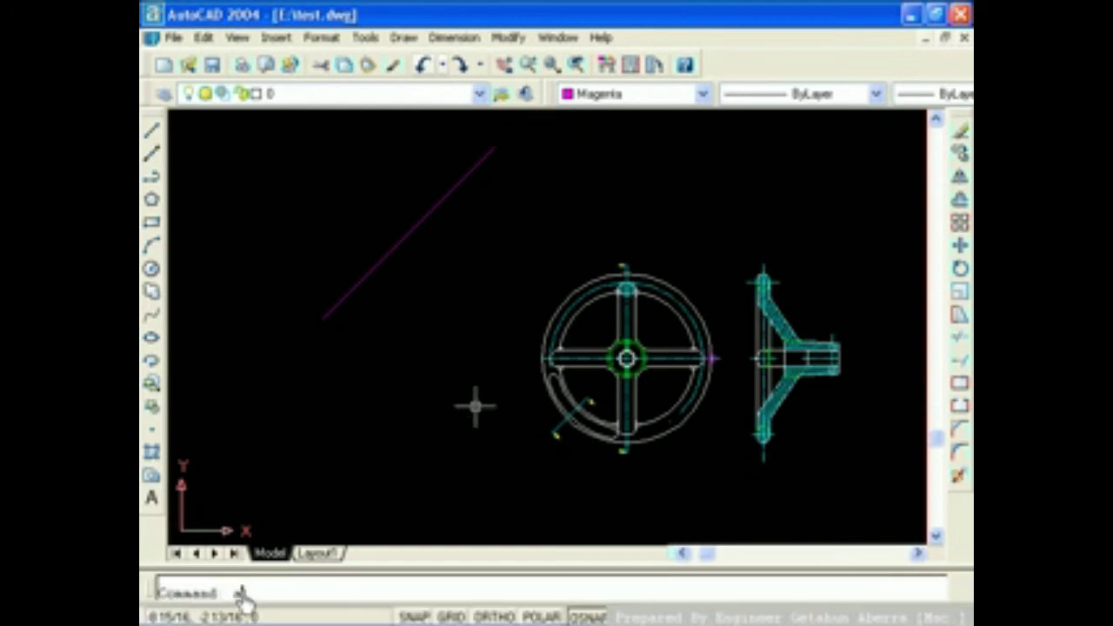
pyautogui.write('tyln')
pyautogui.press('Return')
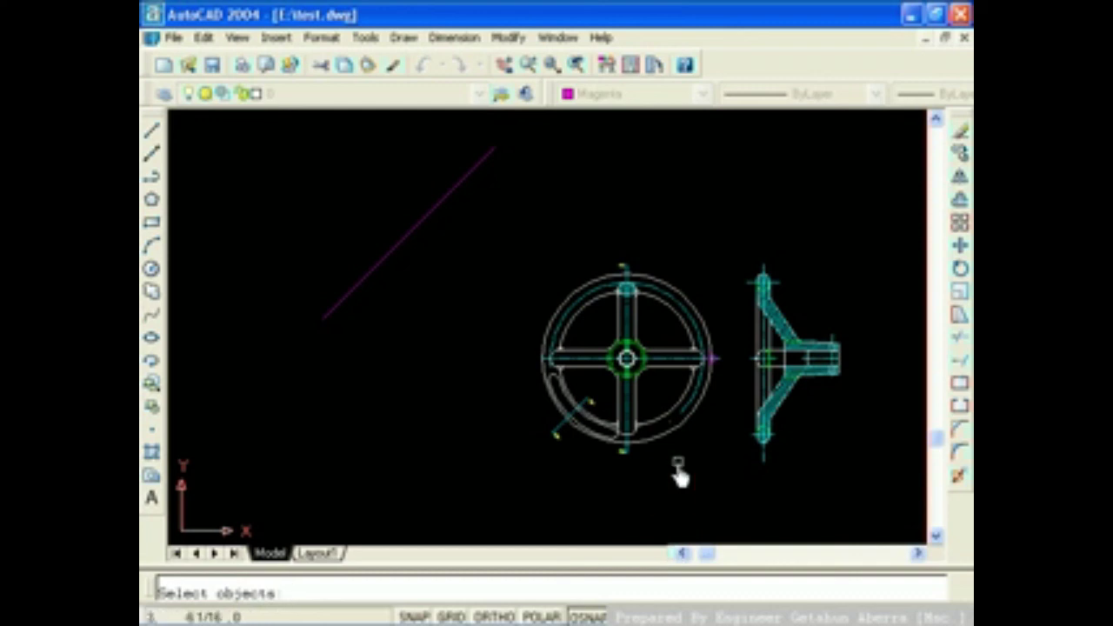
pyautogui.click(864, 470)
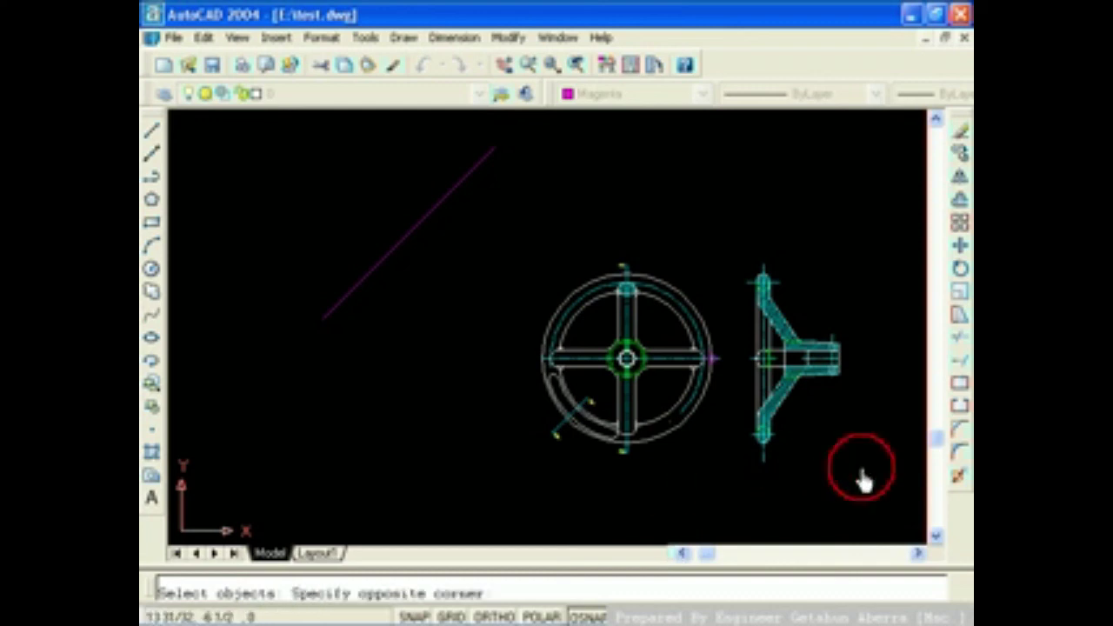
pyautogui.click(720, 251)
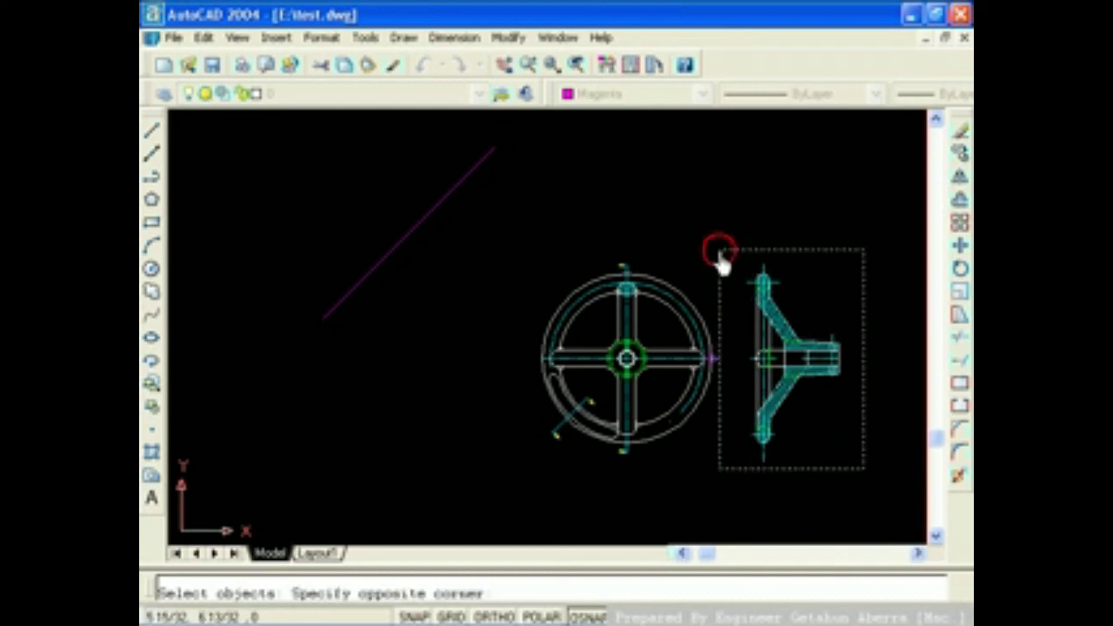
pyautogui.rightClick(720, 254)
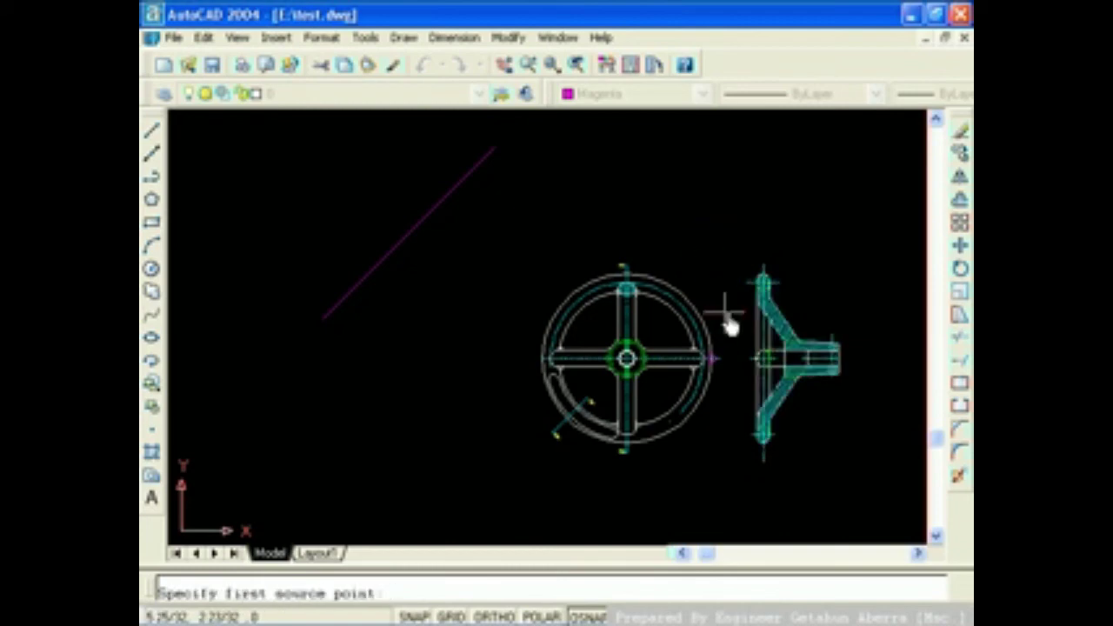
# Pair the side view's top quadrant with the magenta line's upper endpoint
pyautogui.scroll(3, 764, 295)
pyautogui.scroll(3, 764, 303)
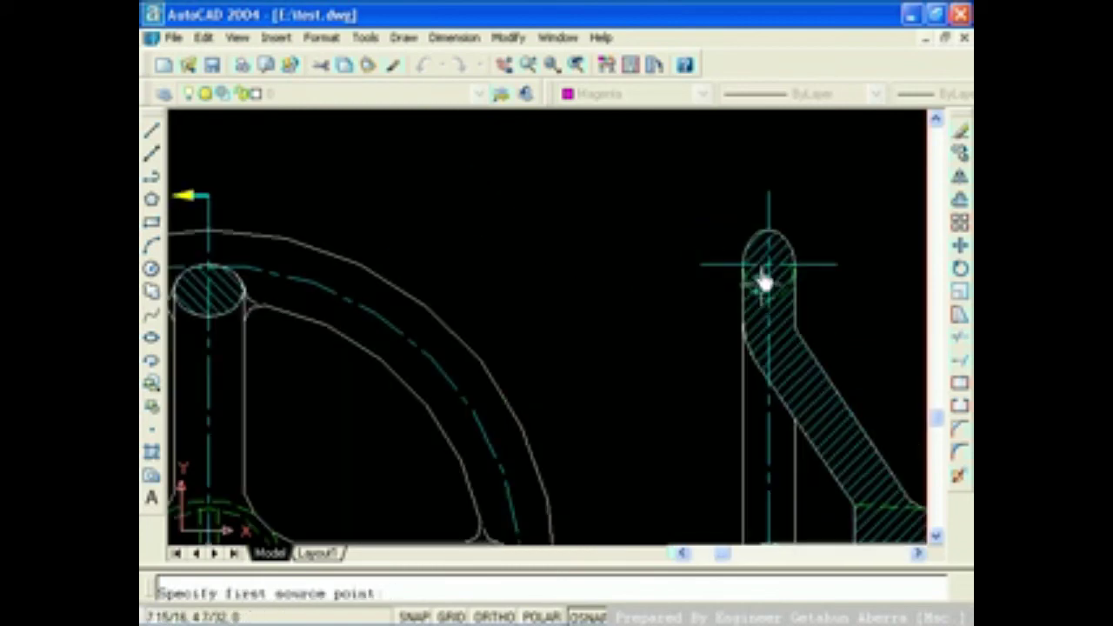
pyautogui.keyDown('shift'); pyautogui.rightClick(777, 233); pyautogui.keyUp('shift')
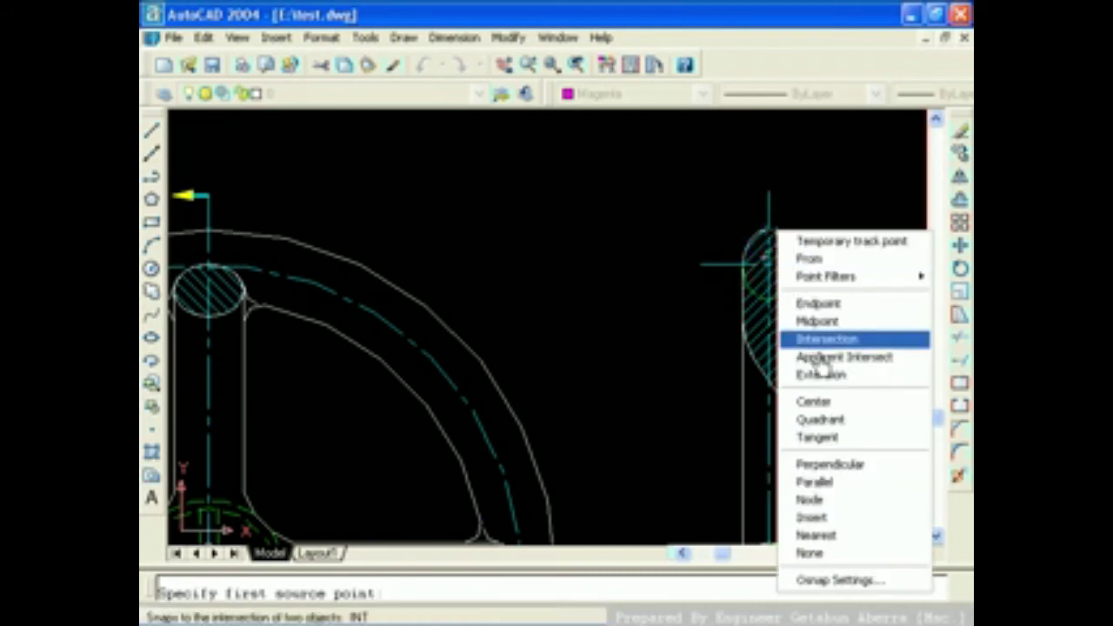
pyautogui.click(822, 419)
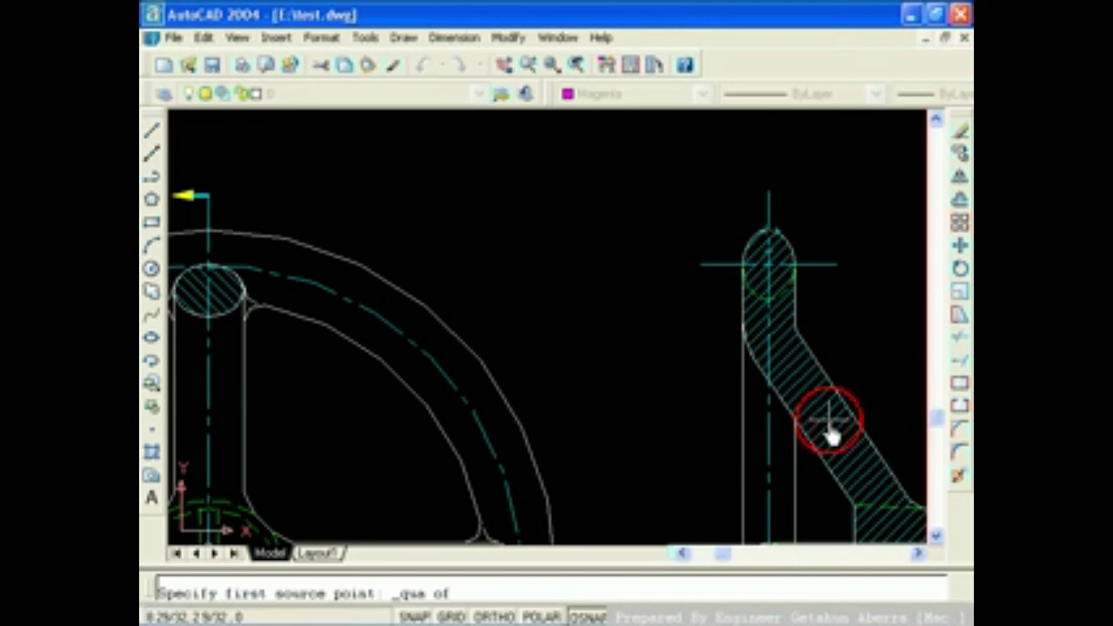
pyautogui.click(771, 246)
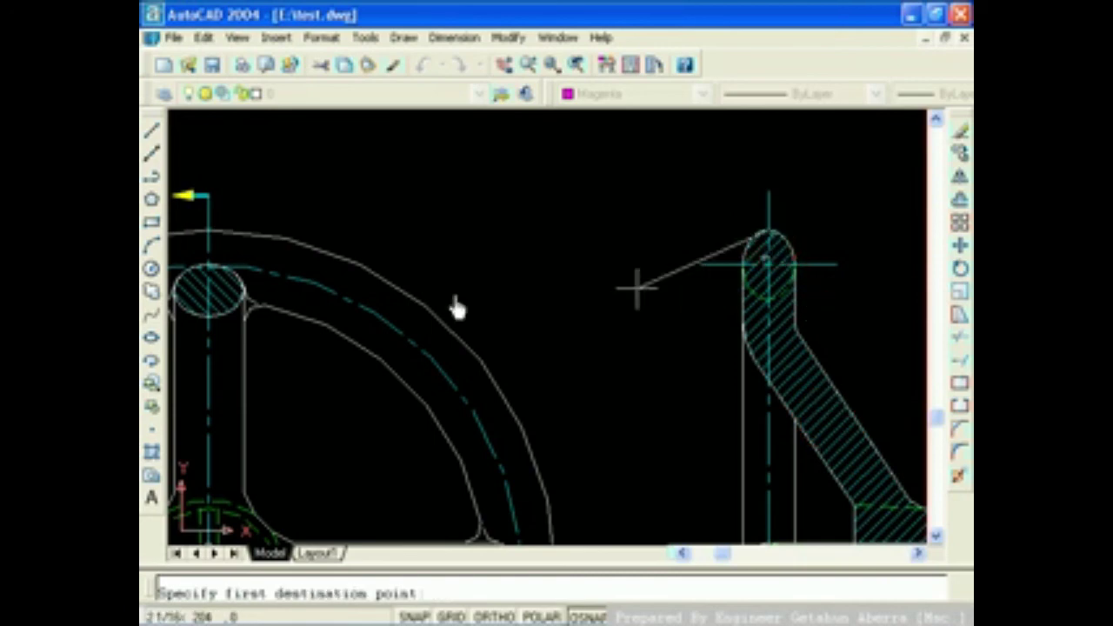
pyautogui.scroll(-2, 400, 306)
pyautogui.scroll(-1, 400, 306)
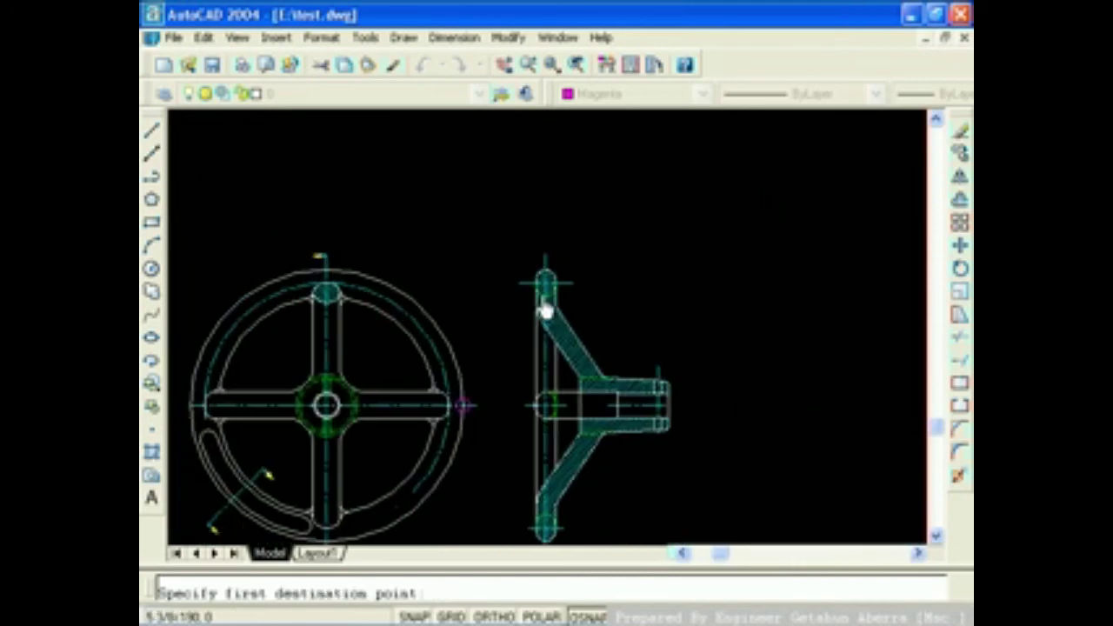
pyautogui.moveTo(546, 311); pyautogui.dragTo(773, 323, button='middle')
pyautogui.moveTo(505, 202); pyautogui.dragTo(490, 316, button='middle')
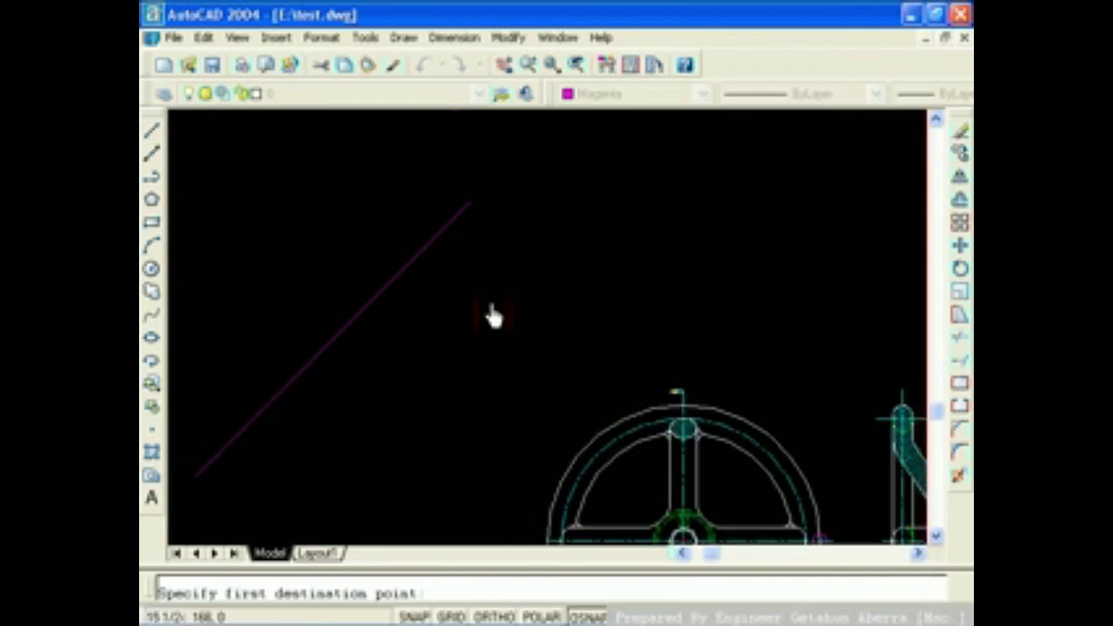
pyautogui.click(468, 209)
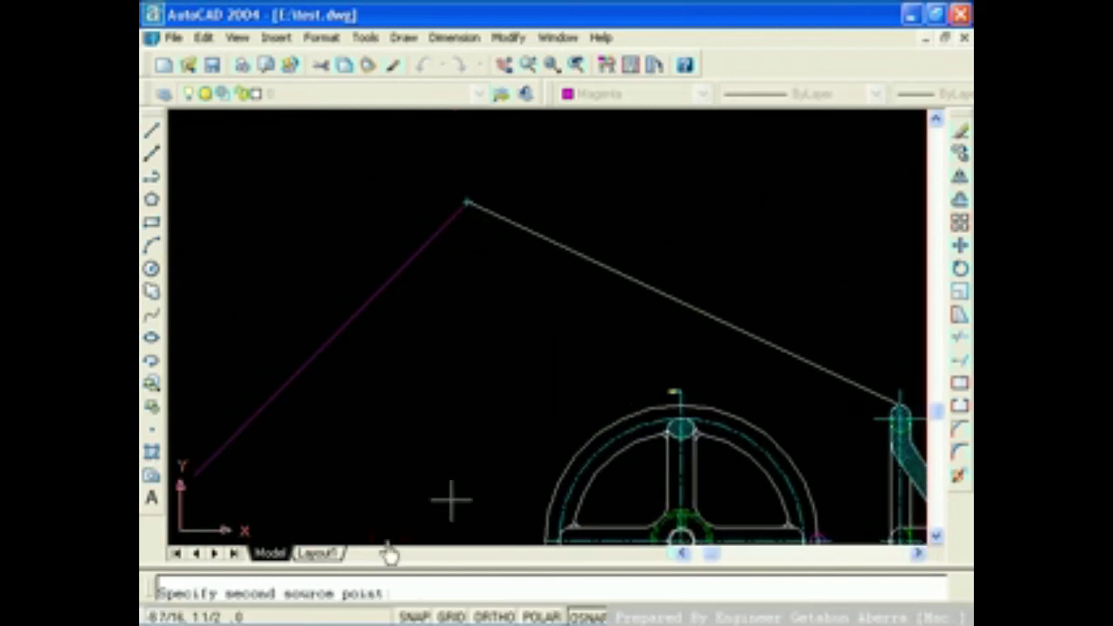
# Pair the side view's bottom quadrant with the magenta line's lower endpoint and finish picking points
pyautogui.moveTo(646, 398); pyautogui.dragTo(417, 152, button='middle')
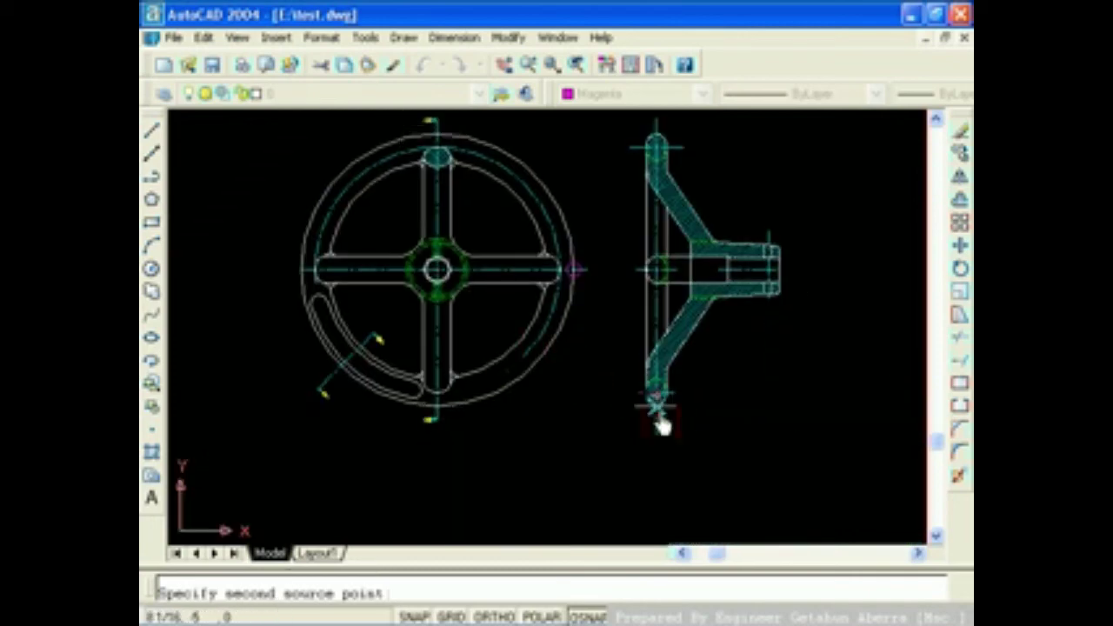
pyautogui.keyDown('shift'); pyautogui.rightClick(661, 422); pyautogui.keyUp('shift')
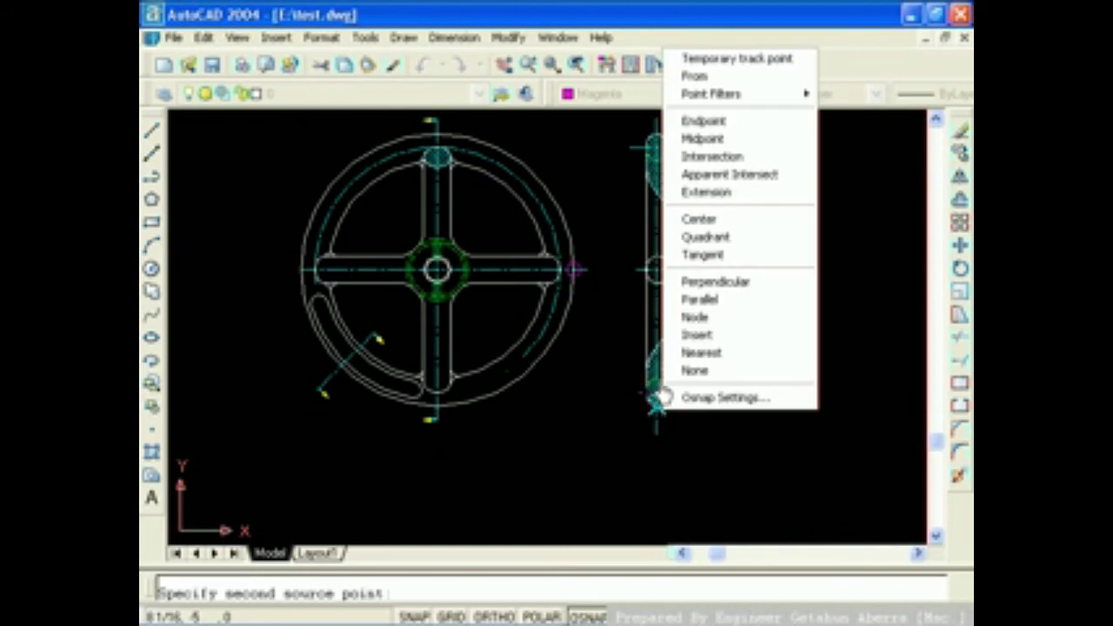
pyautogui.click(706, 236)
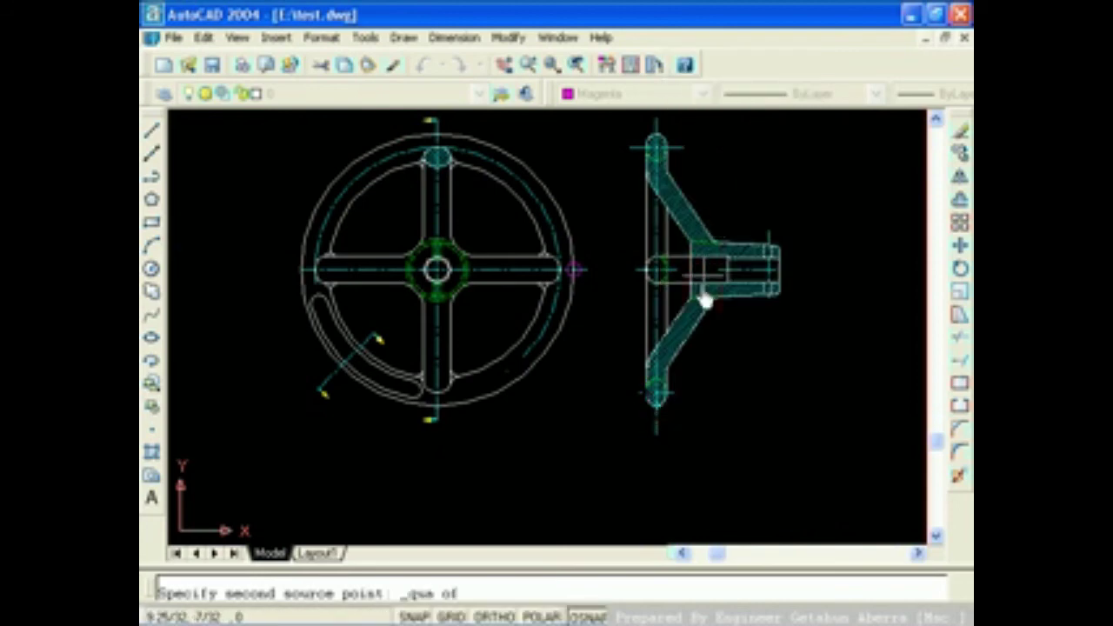
pyautogui.click(659, 411)
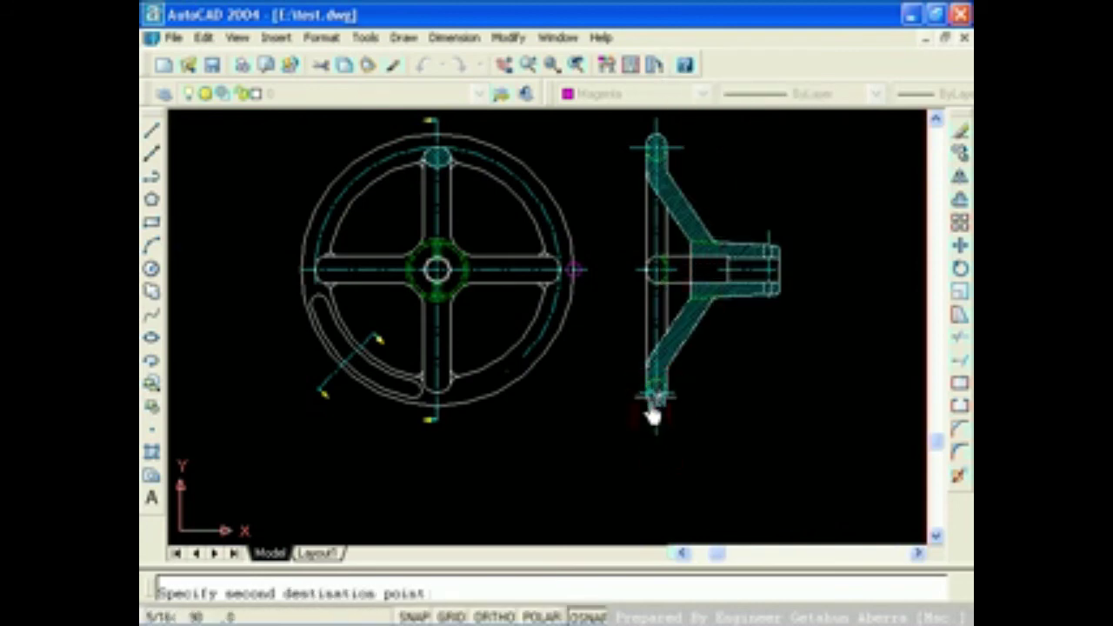
pyautogui.scroll(-2, 336, 409)
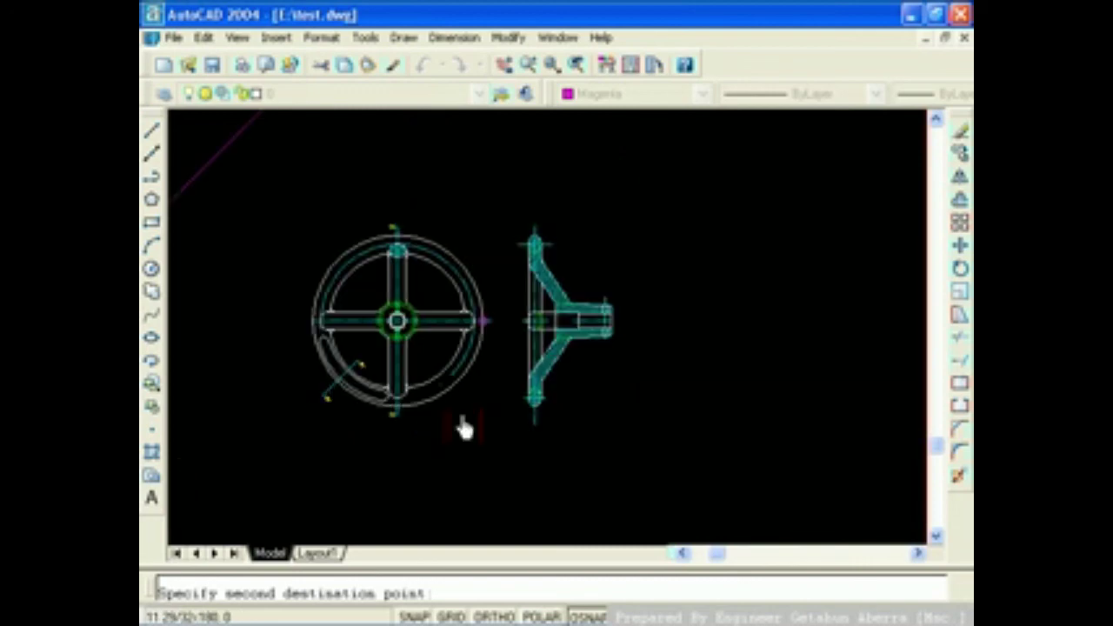
pyautogui.moveTo(462, 427); pyautogui.dragTo(661, 465, button='middle')
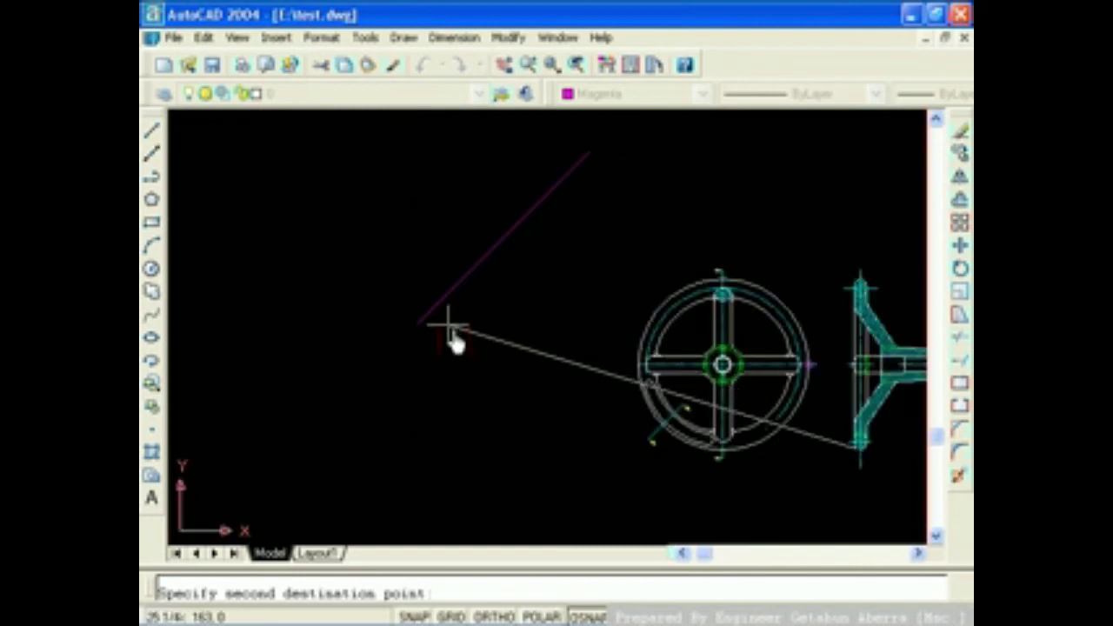
pyautogui.moveTo(574, 411); pyautogui.dragTo(681, 468, button='middle')
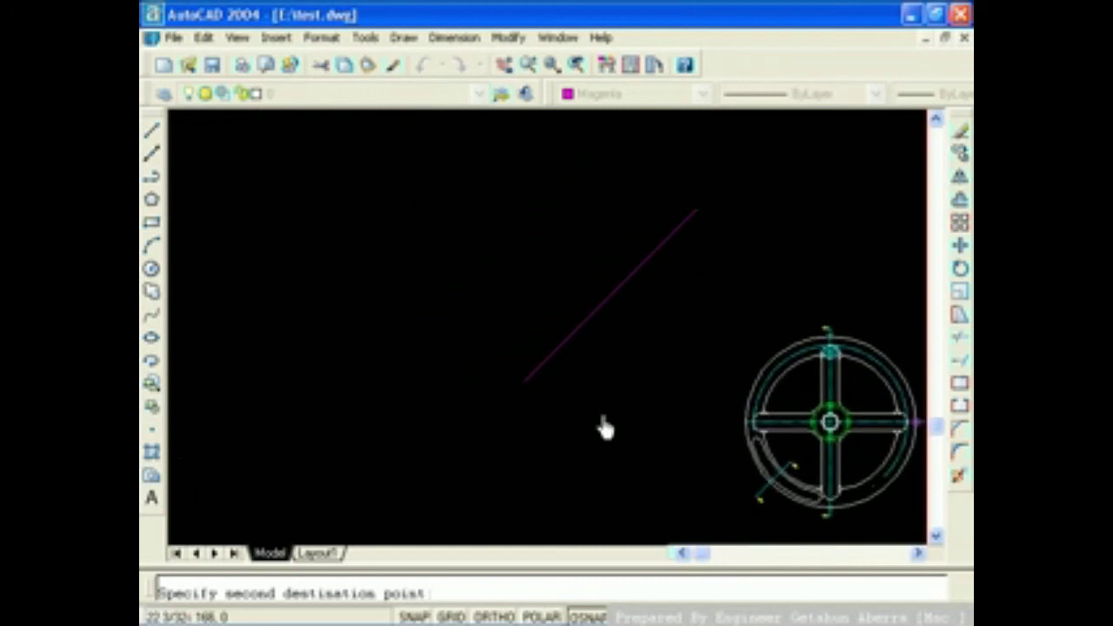
pyautogui.click(525, 387)
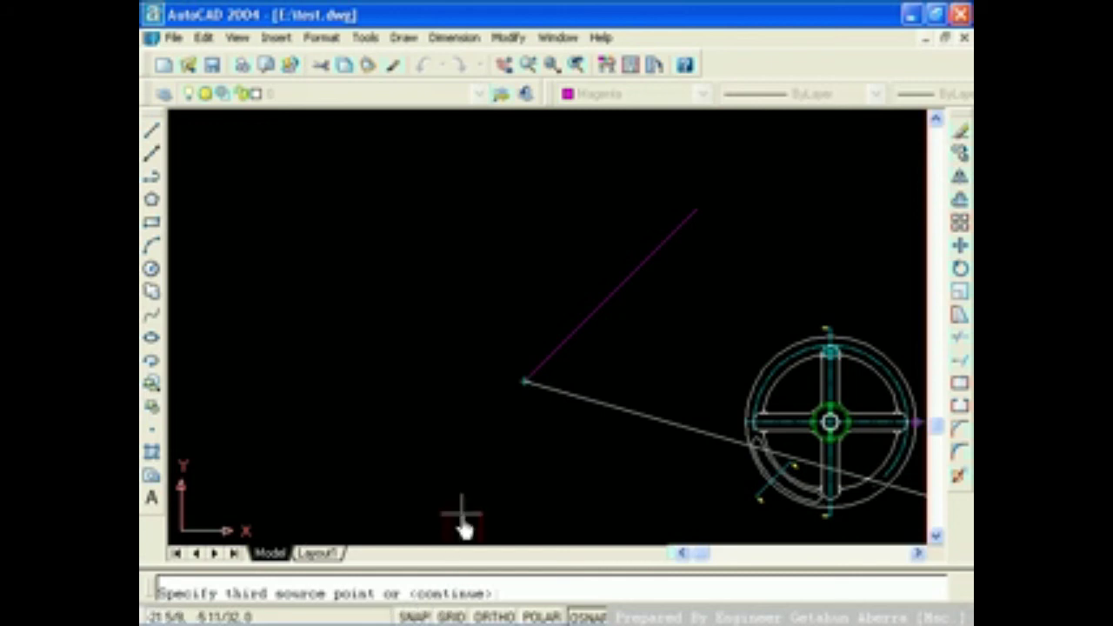
pyautogui.press('Return')
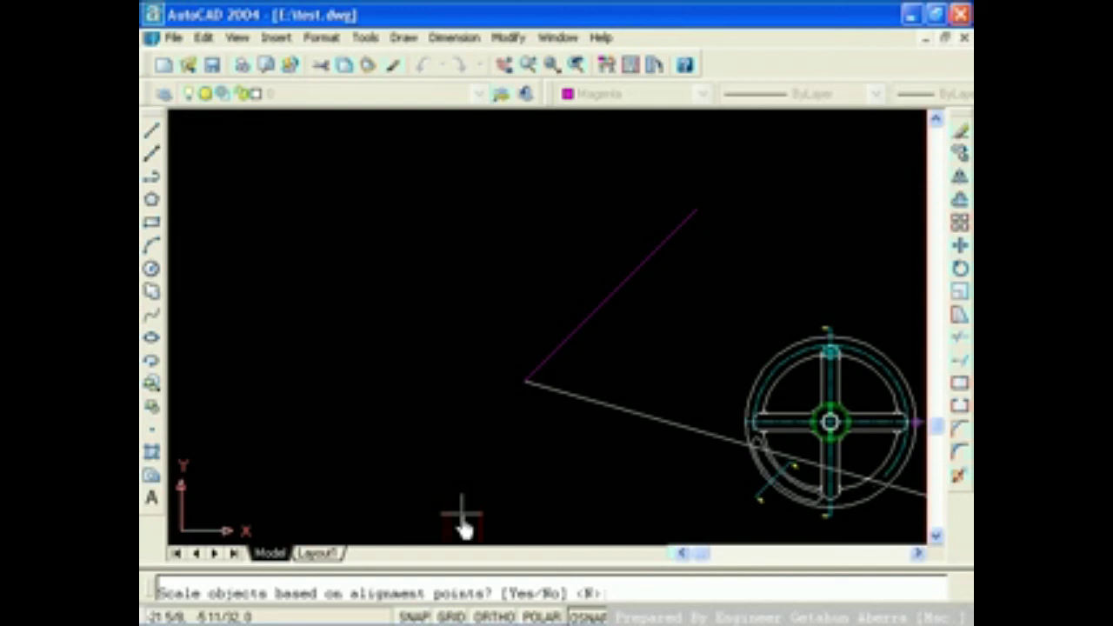
pyautogui.press('Return')
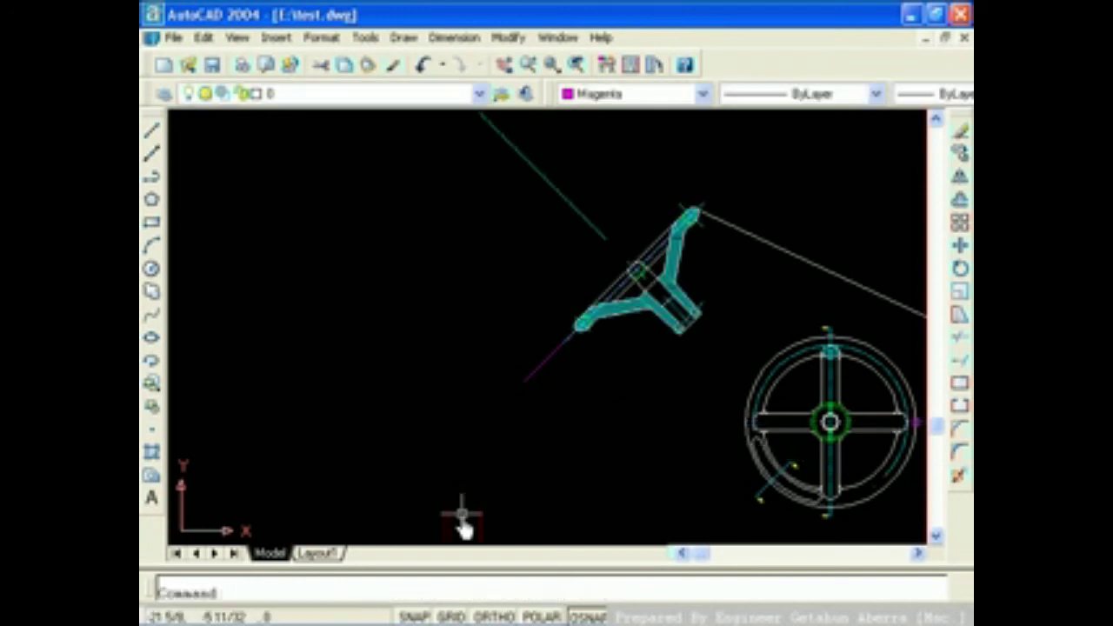
pyautogui.moveTo(597, 423); pyautogui.dragTo(426, 450, button='middle')
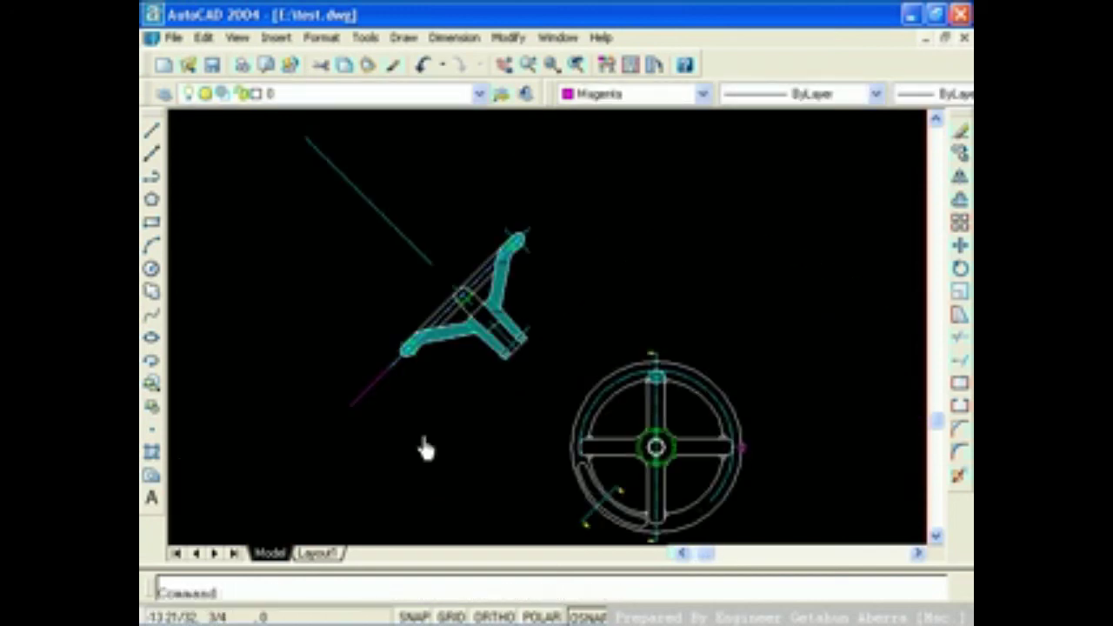
pyautogui.scroll(2, 417, 410)
pyautogui.moveTo(477, 311); pyautogui.dragTo(478, 398, button='middle')
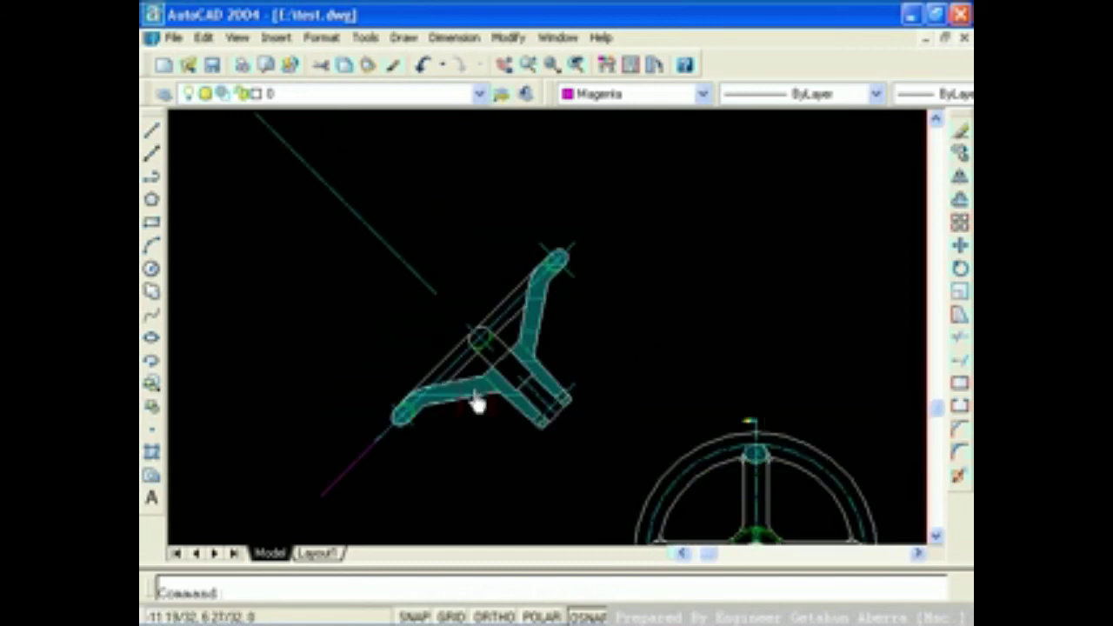